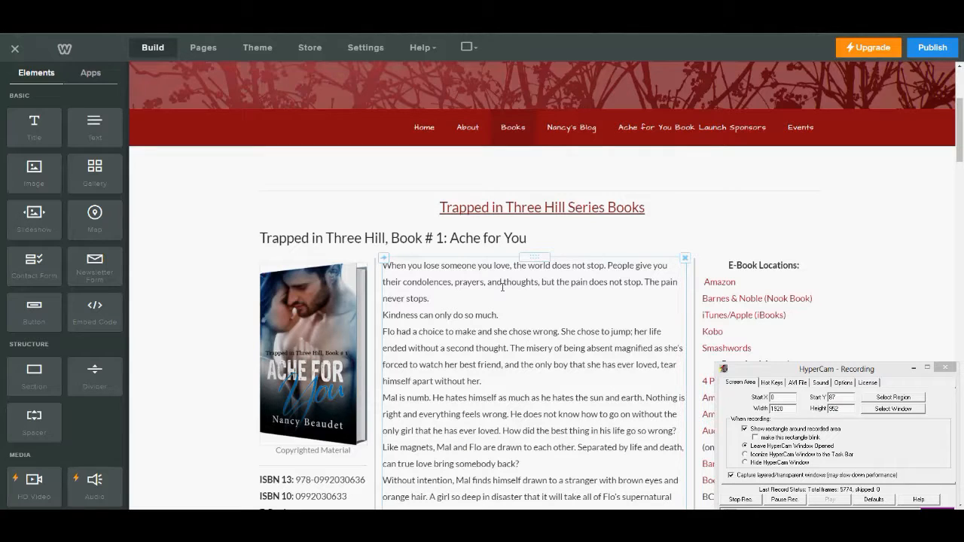
Review the Books page layout, from the Ache for You entry's blurb and store links down to the Anything for You section
left_click(181, 235)
scroll(175, 226, "down", 2)
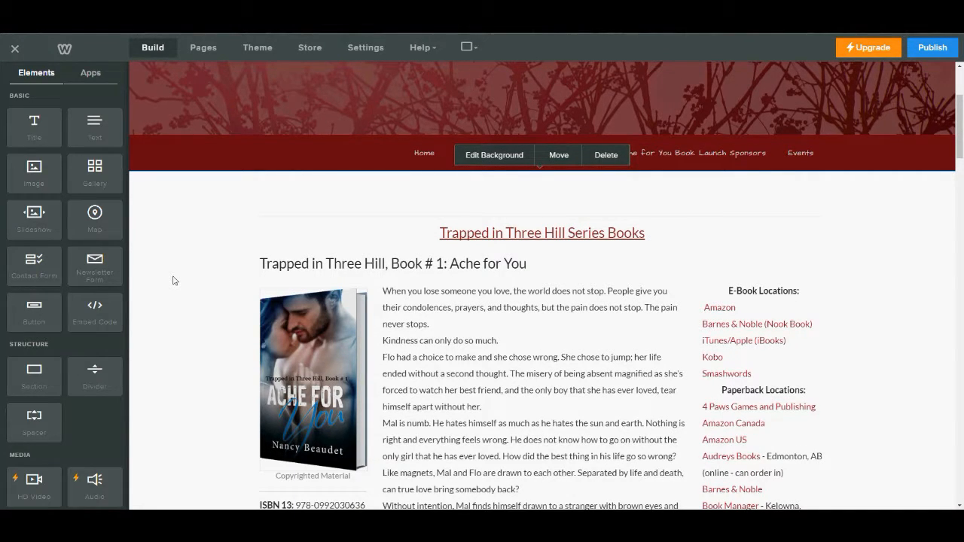
scroll(504, 309, "down", 1)
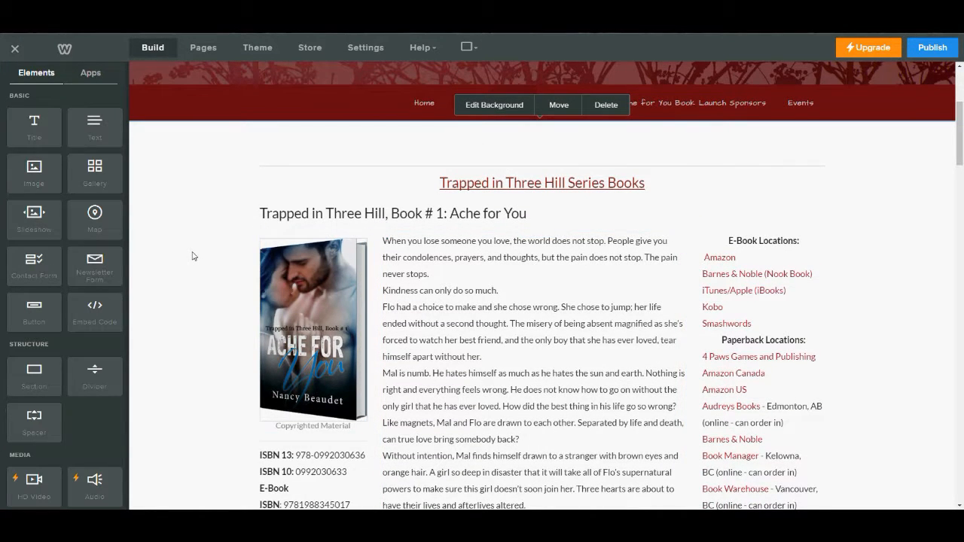
scroll(192, 256, "up", 2)
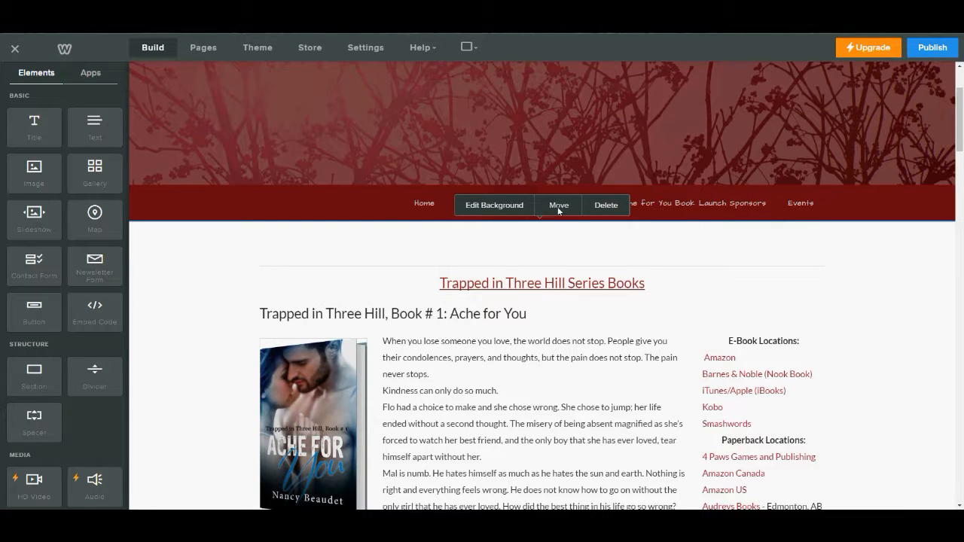
scroll(247, 262, "down", 3)
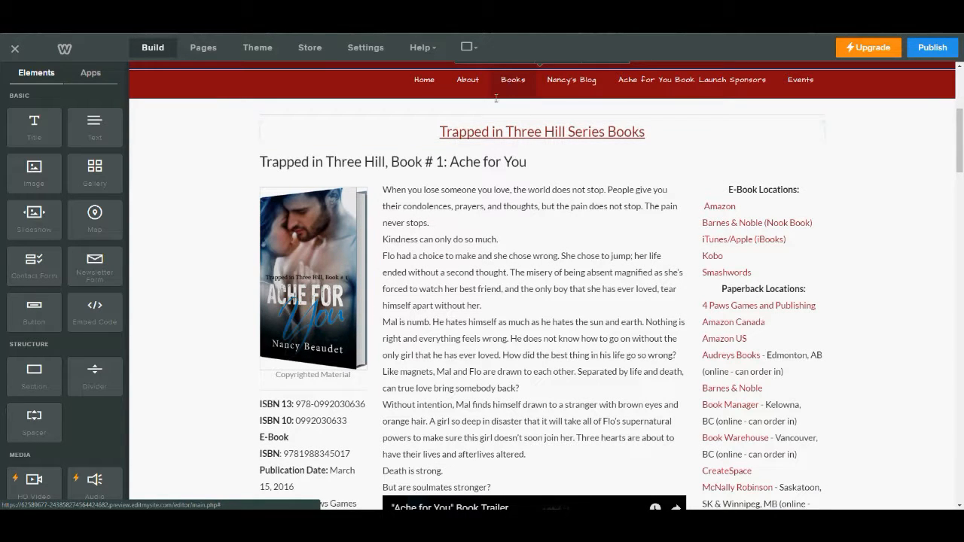
scroll(197, 269, "down", 3)
scroll(210, 254, "up", 3)
scroll(218, 252, "down", 1)
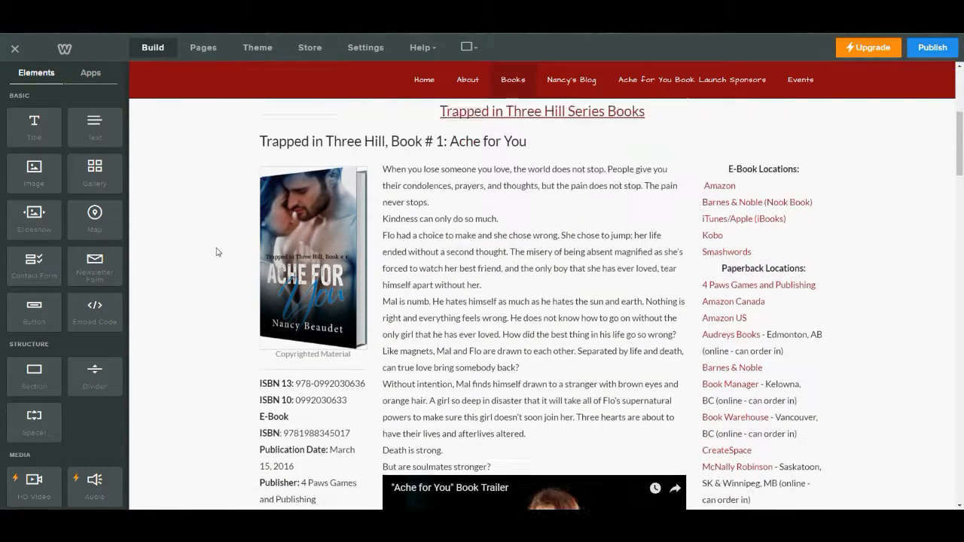
scroll(548, 235, "down", 1)
scroll(544, 229, "up", 2)
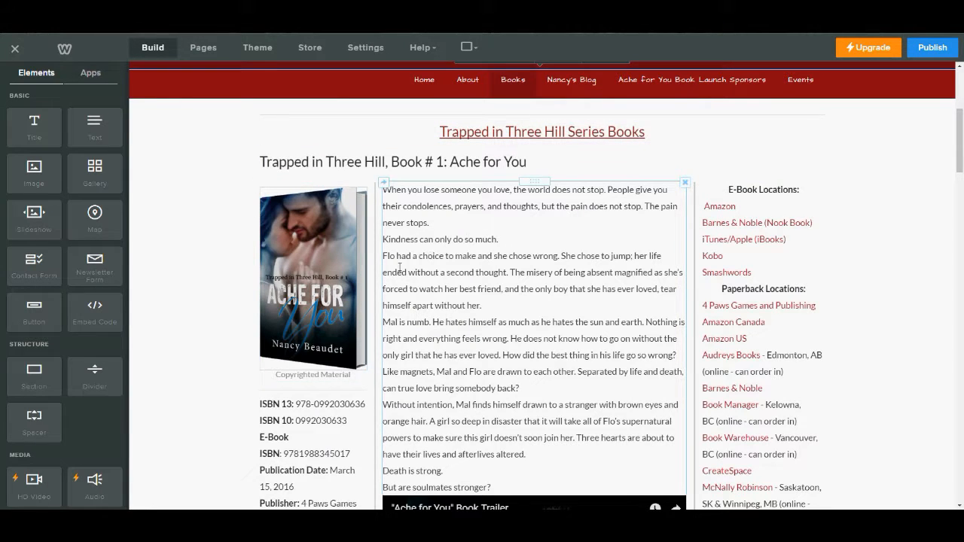
scroll(399, 268, "down", 1)
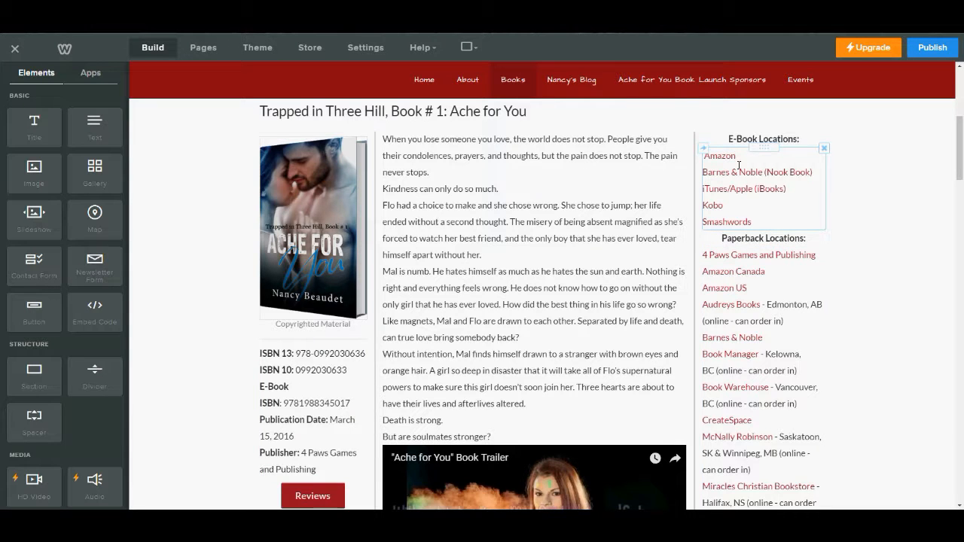
scroll(701, 256, "down", 7)
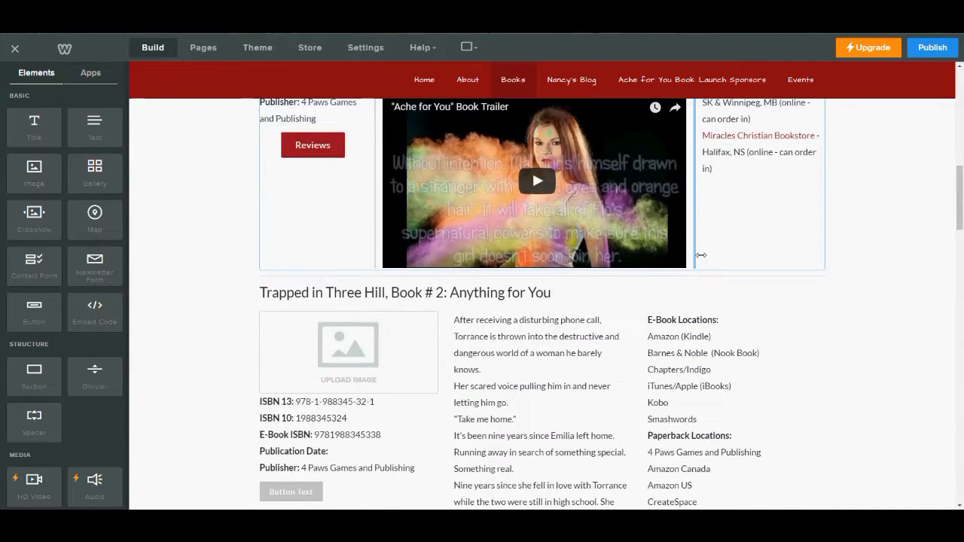
scroll(700, 255, "down", 2)
scroll(251, 272, "down", 1)
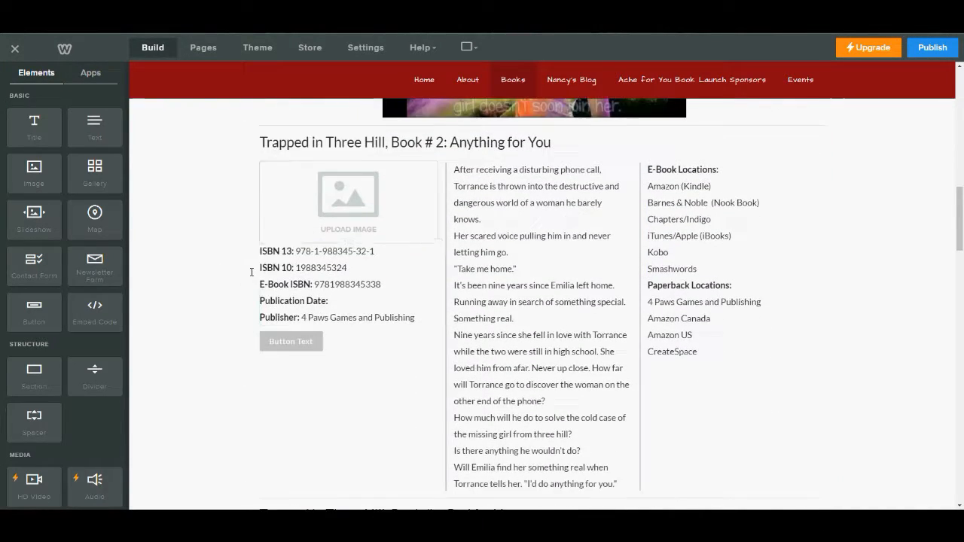
Start an image upload for the Book # 2: Anything for You placeholder and open the 4 PAWS GAMING AND PUBLISHING library in File Explorer
scroll(252, 273, "up", 2)
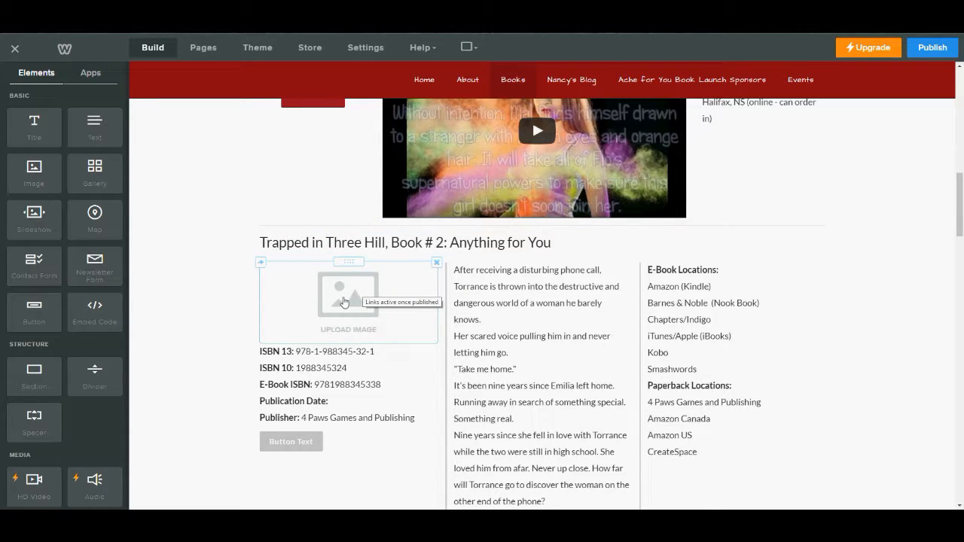
left_click(342, 302)
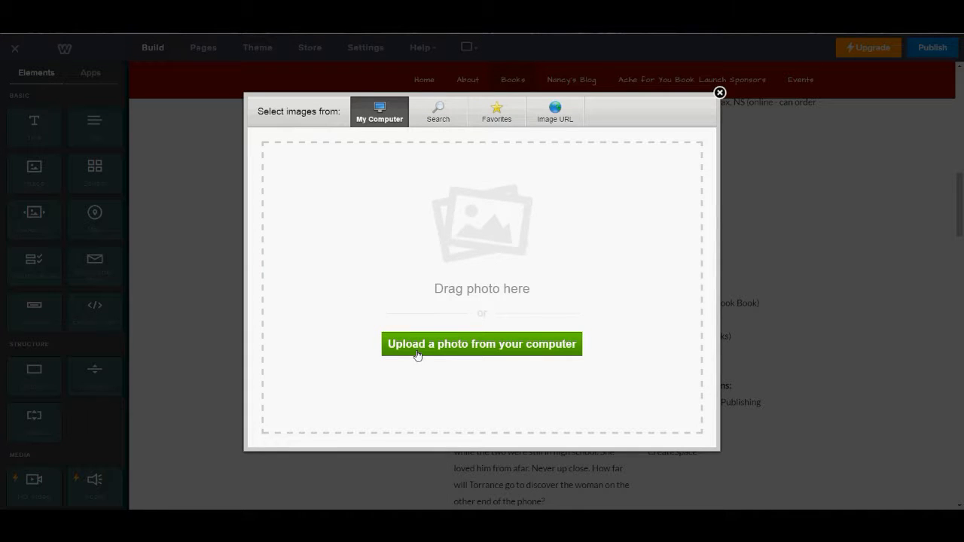
left_click(218, 526)
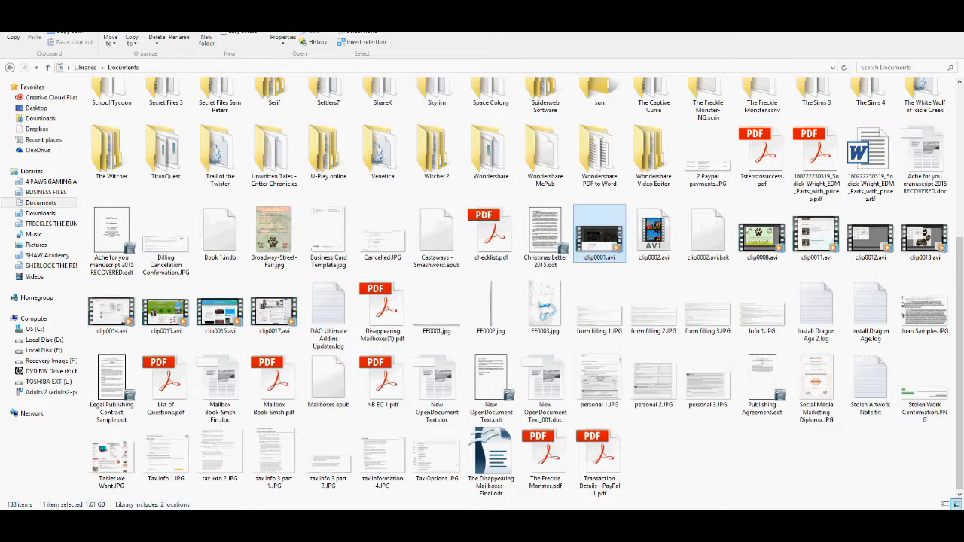
left_click(918, 4)
left_click(409, 200)
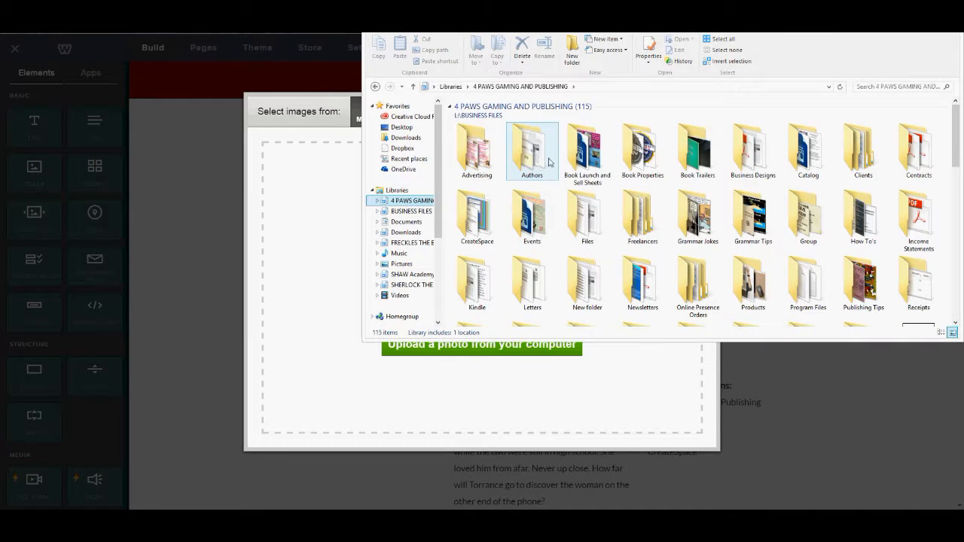
Upload "Anything for You front cover.jpg" from the author's Anything for You folder as the Book # 2 image
double_click(531, 134)
double_click(533, 190)
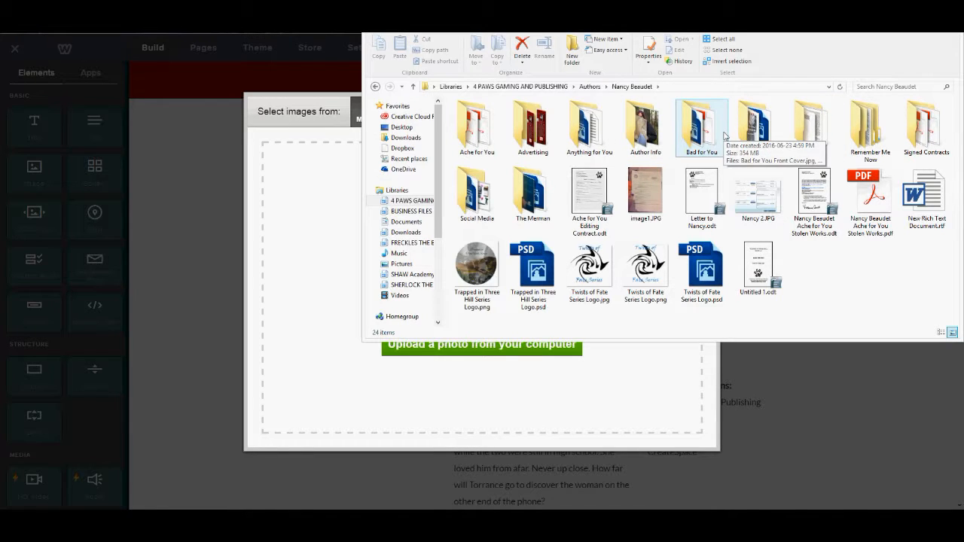
double_click(600, 134)
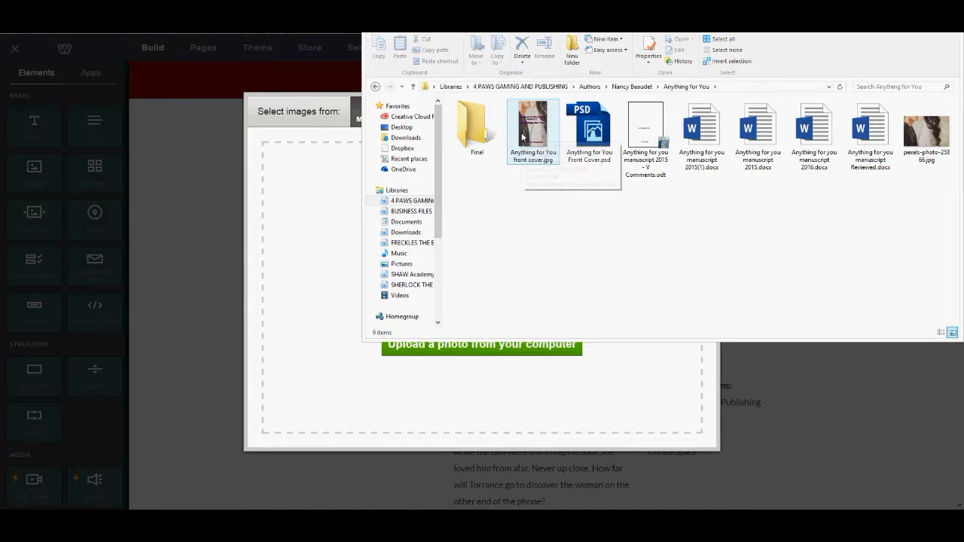
left_click(514, 142)
double_click(488, 137)
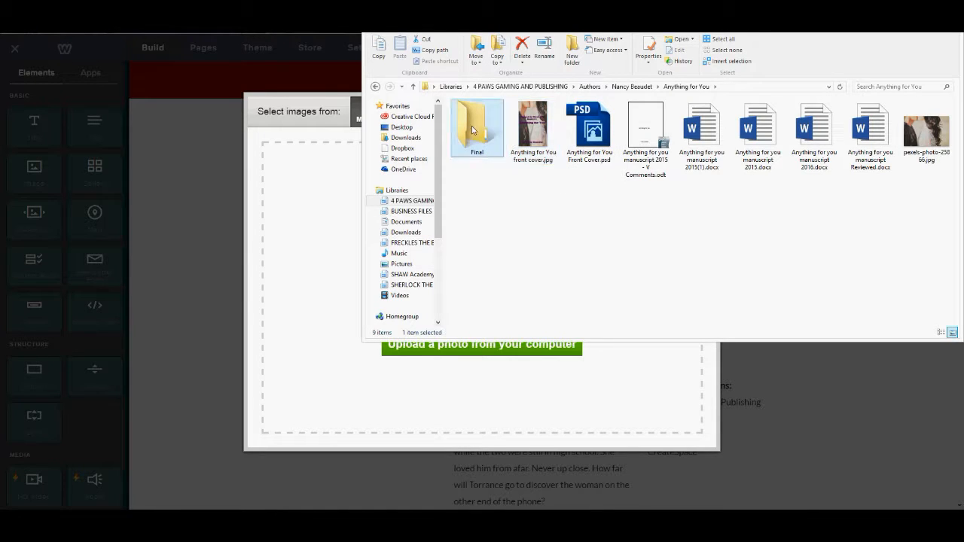
left_click(375, 86)
left_click_drag(543, 139, 324, 223)
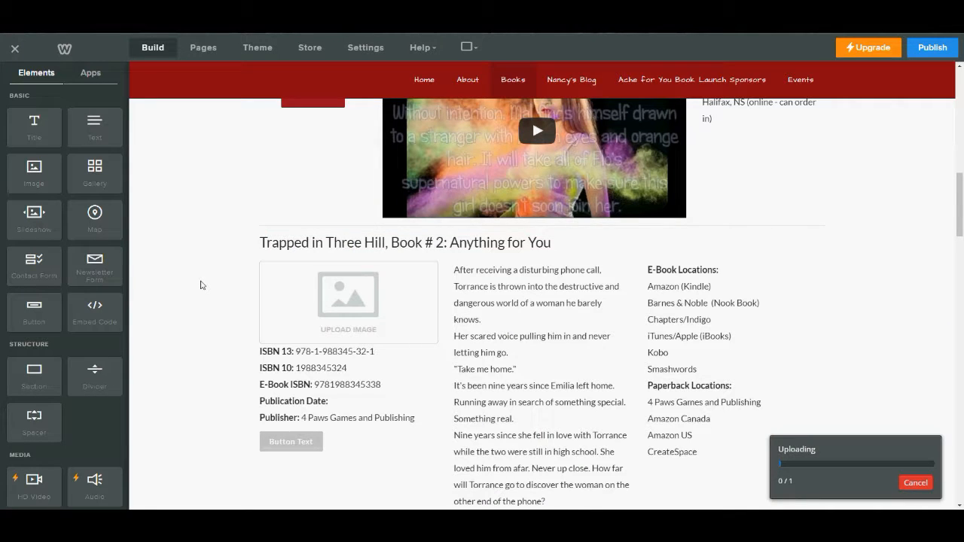
scroll(201, 284, "down", 1)
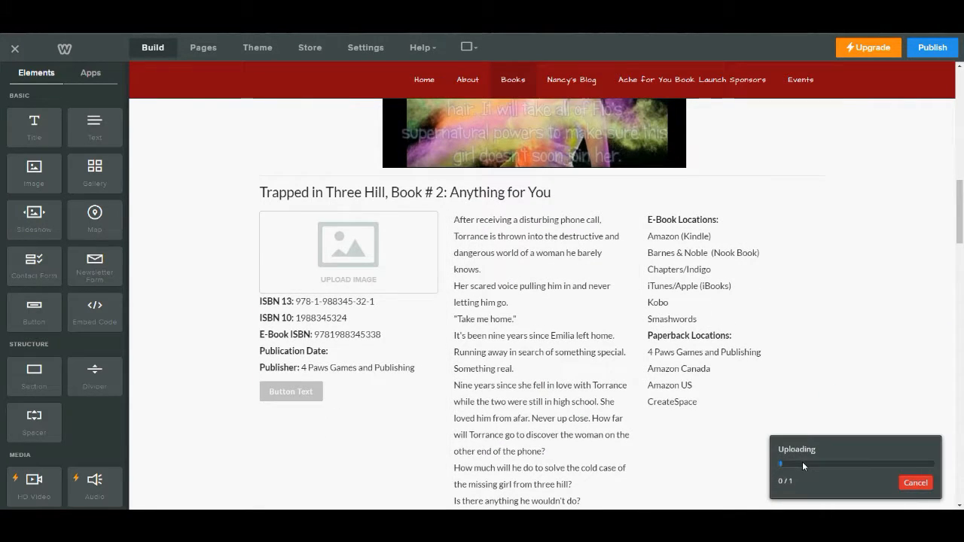
scroll(703, 220, "down", 1)
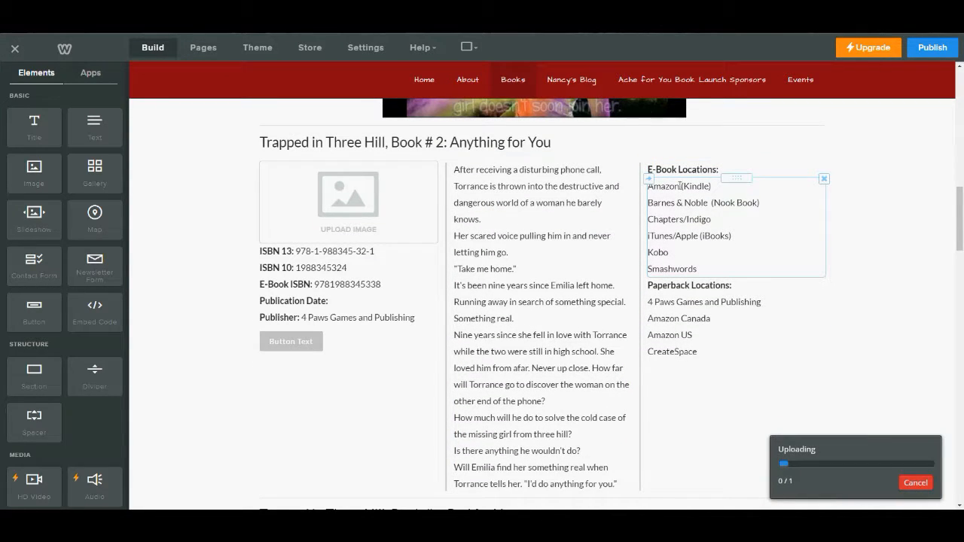
left_click_drag(680, 185, 675, 186)
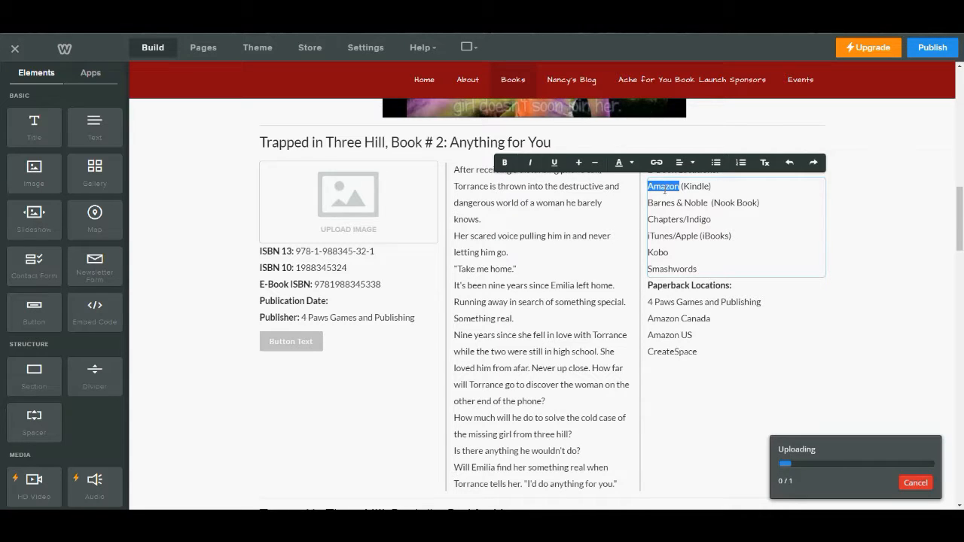
left_click(658, 163)
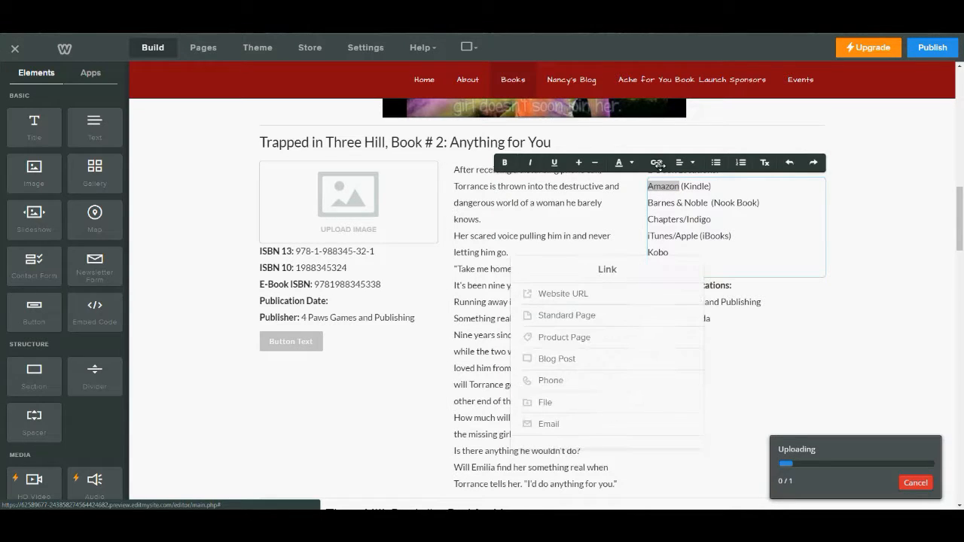
left_click(570, 295)
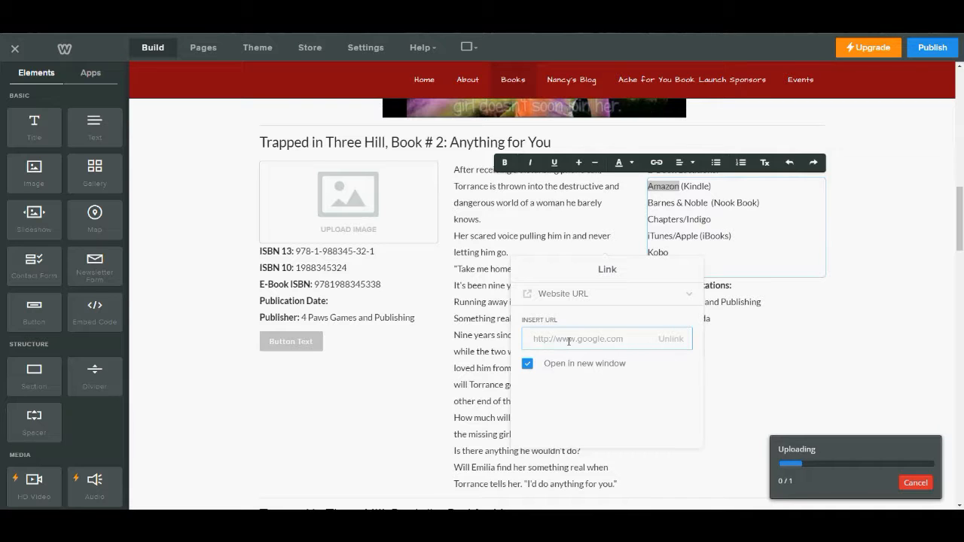
Select "4 Paws Games and Publishing" under the Bad for You paperback locations and open its link settings
scroll(568, 340, "down", 5)
left_click(676, 300)
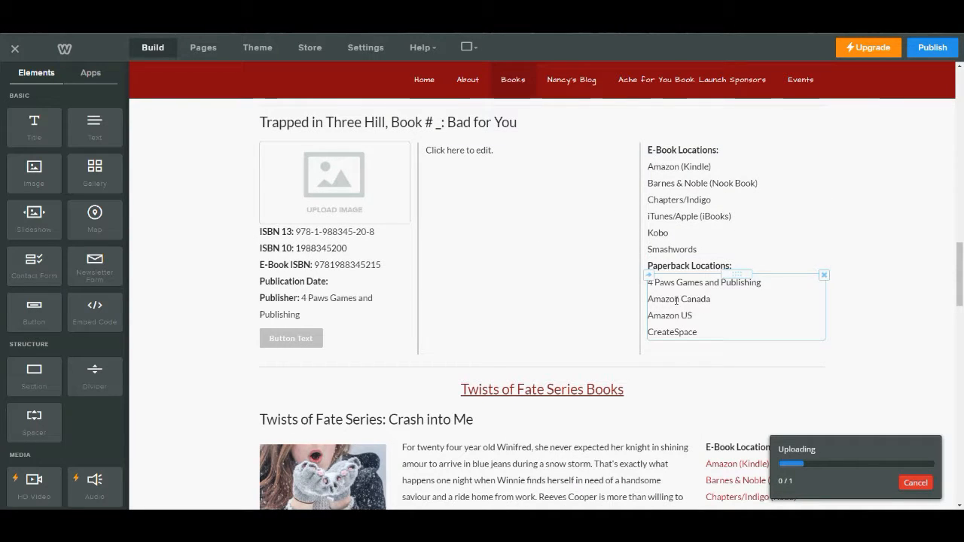
left_click_drag(762, 283, 649, 283)
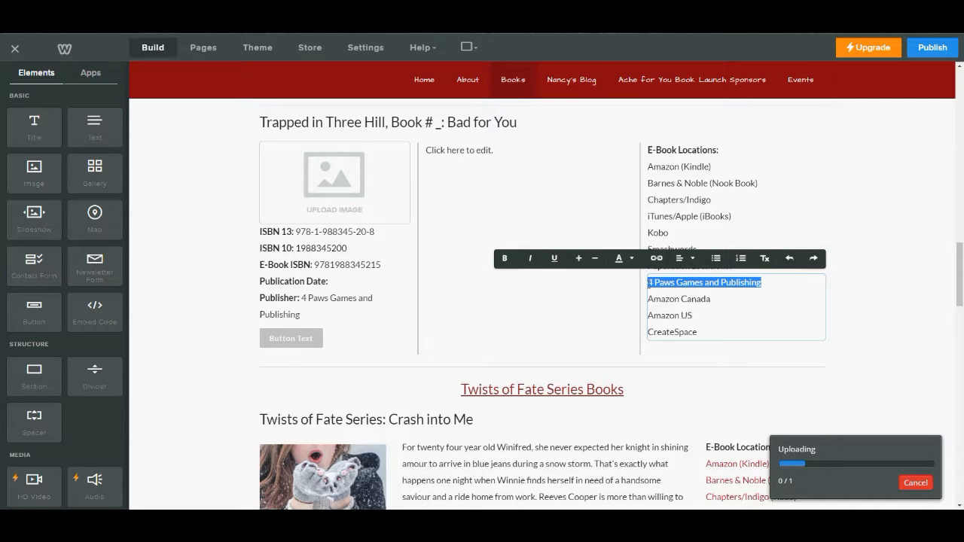
left_click(656, 258)
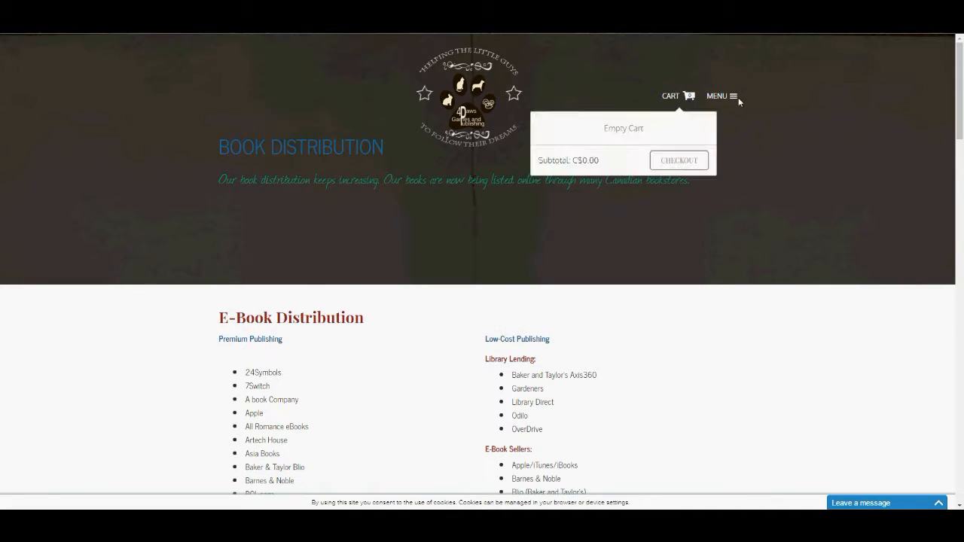
Open the Alberta Authors category in the store on the 4 Paws Games and Publishing website
left_click(727, 95)
left_click(860, 212)
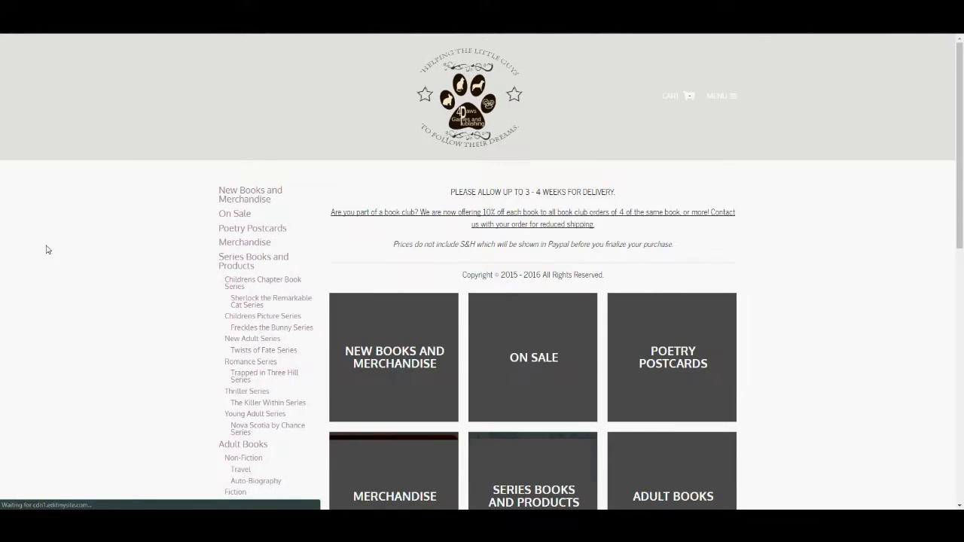
scroll(47, 249, "down", 5)
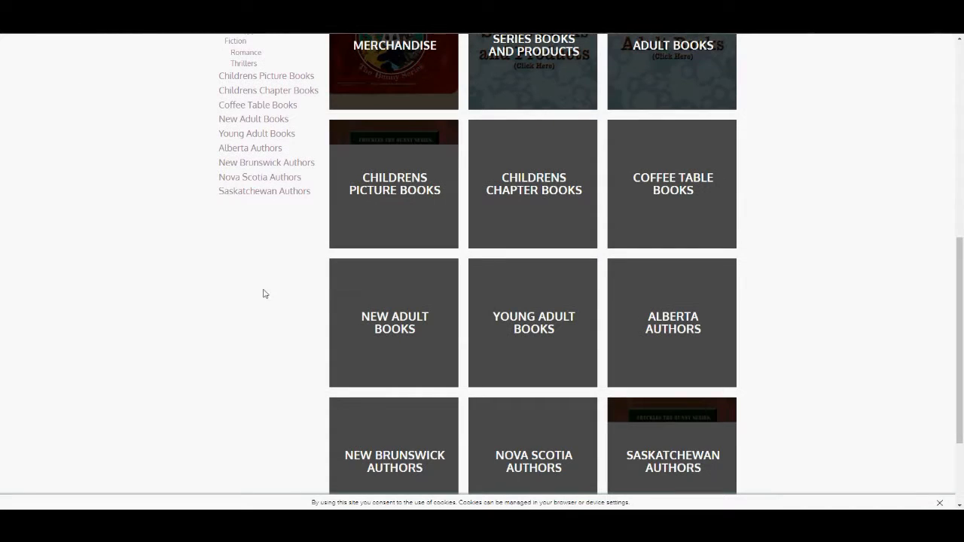
scroll(482, 332, "down", 2)
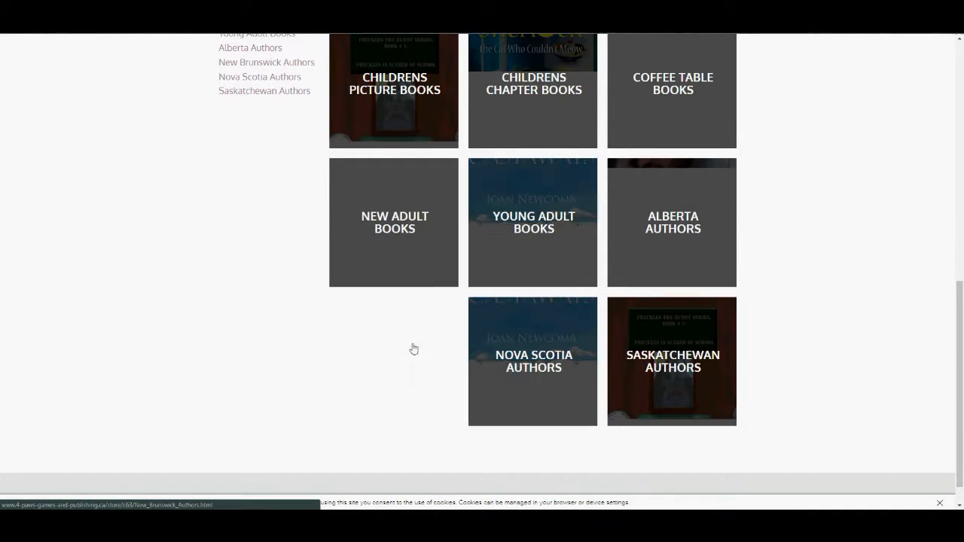
left_click(678, 251)
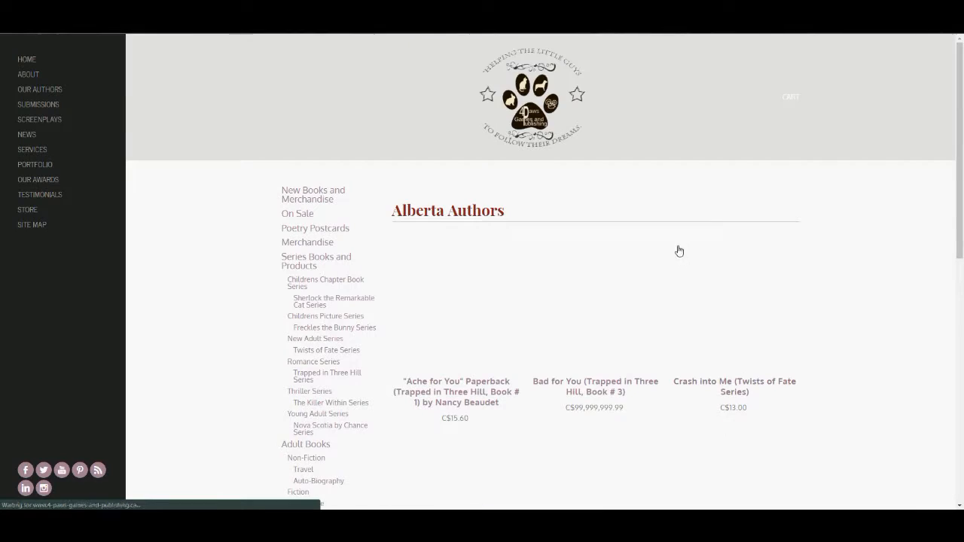
Find Anything for You (Trapped in Three Hill, Book # 2) among the Alberta Authors products and open its product page
left_click(708, 309)
left_click_drag(601, 313, 536, 312)
left_click(13, 24)
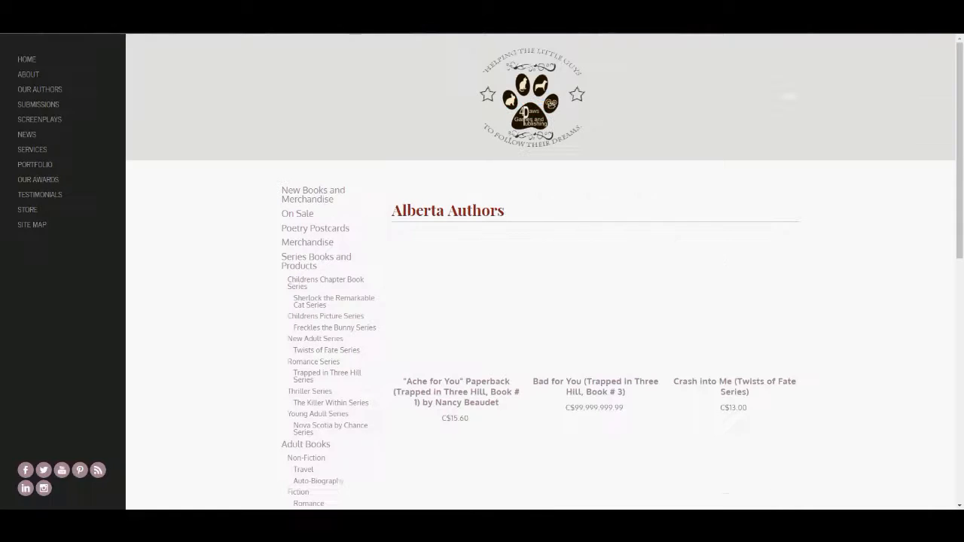
scroll(180, 252, "down", 2)
scroll(180, 248, "down", 2)
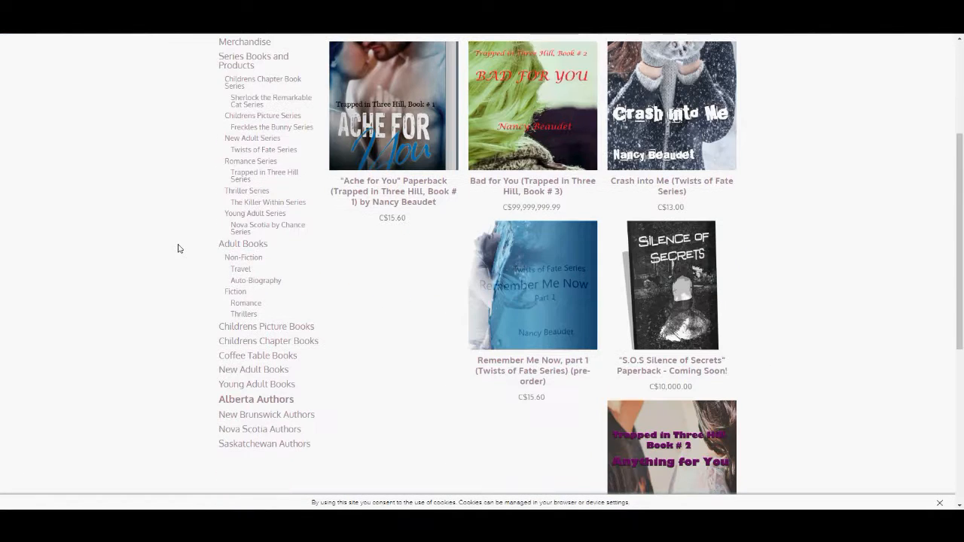
scroll(178, 248, "down", 4)
left_click(646, 257)
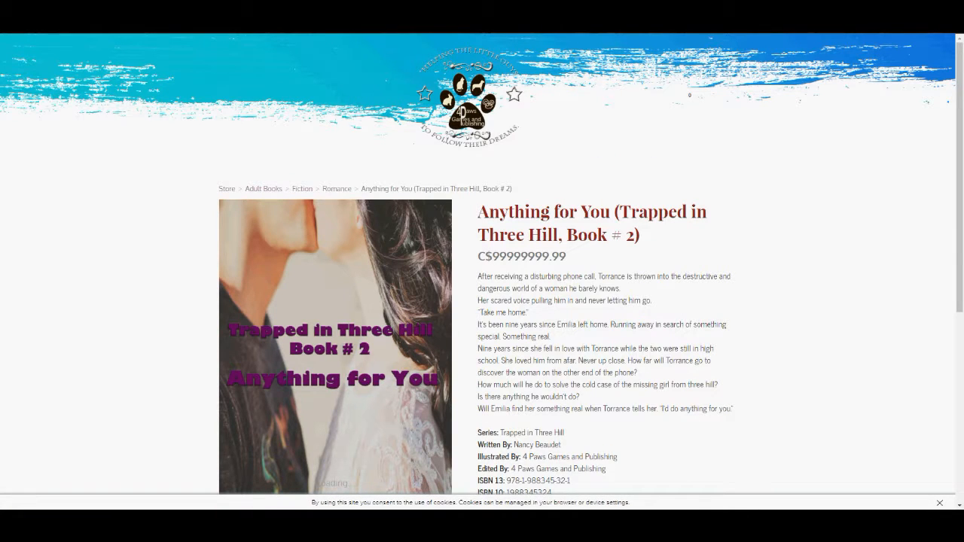
Copy the Anything for You product page address and set it as the website link for "4 Paws Games and Publishing" under Bad for You's paperback locations
right_click(144, 15)
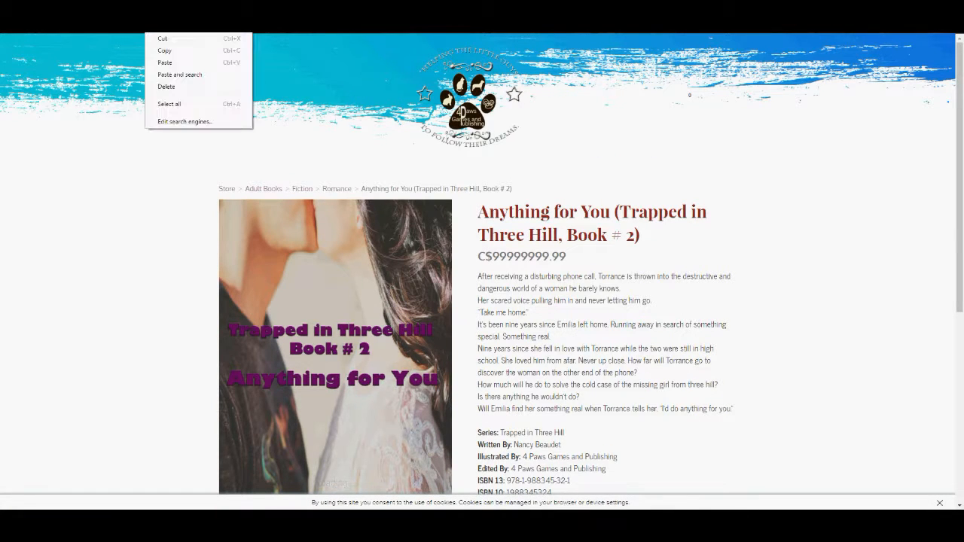
left_click(162, 53)
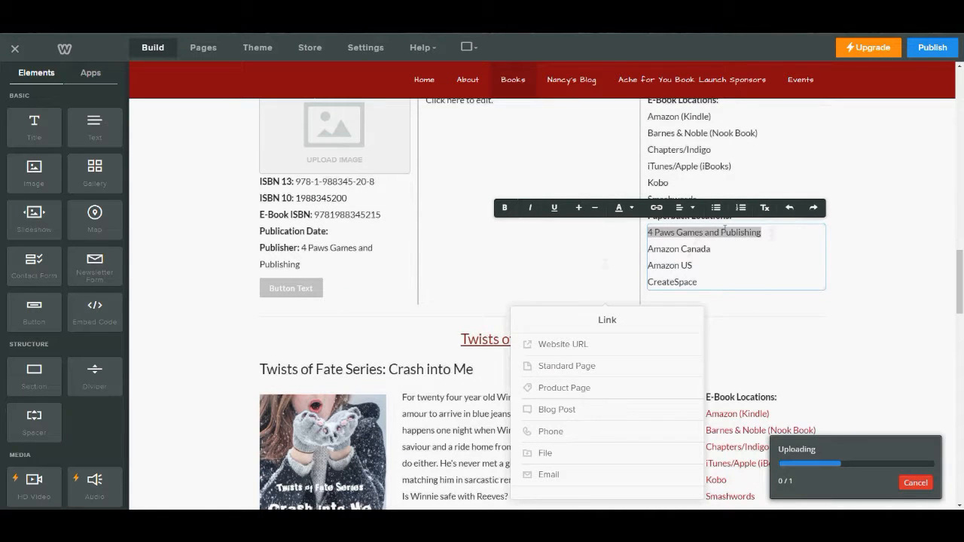
left_click(656, 208)
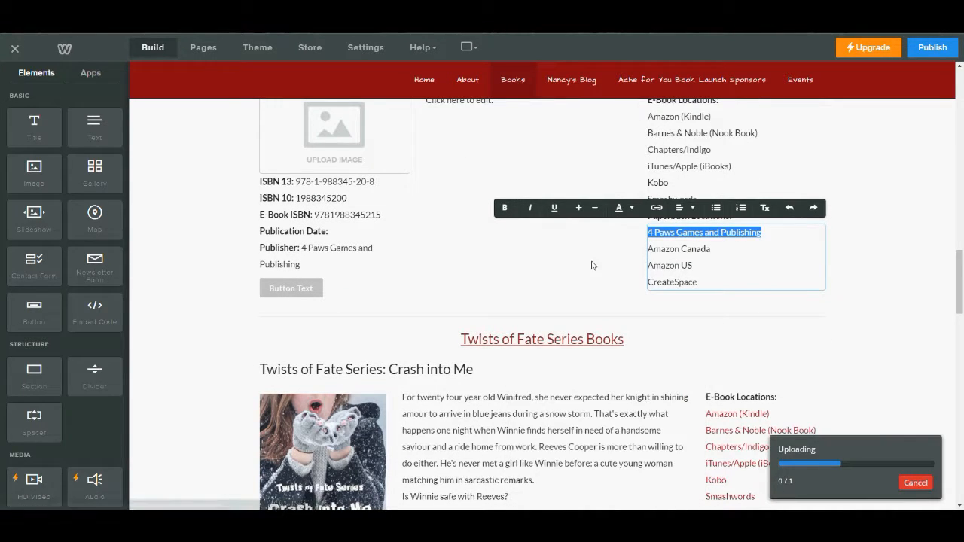
left_click(654, 210)
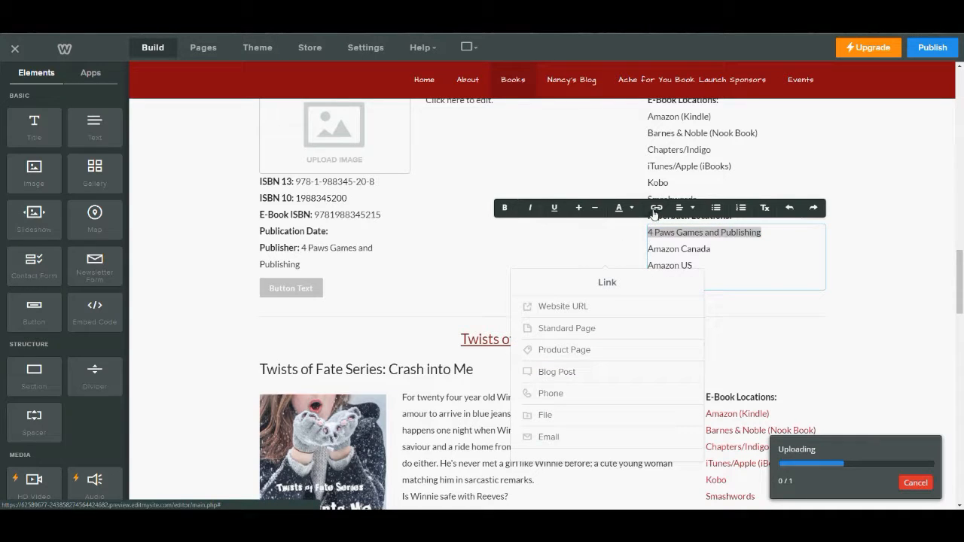
left_click(552, 307)
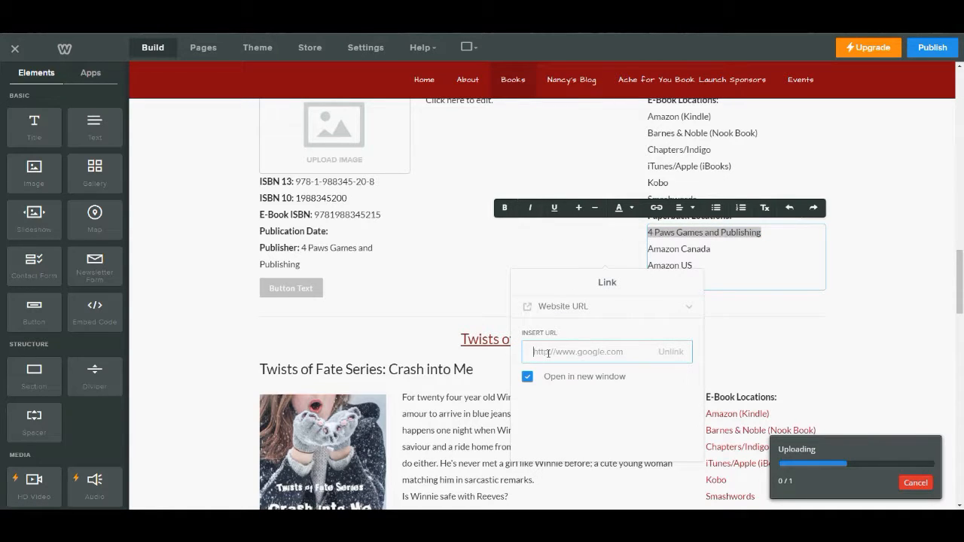
right_click(547, 353)
left_click(575, 413)
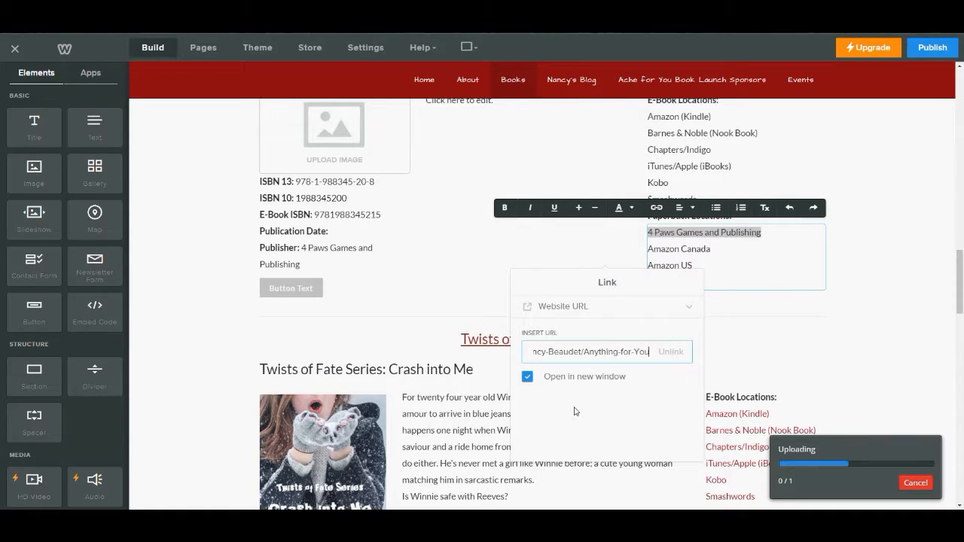
left_click(530, 316)
left_click(886, 321)
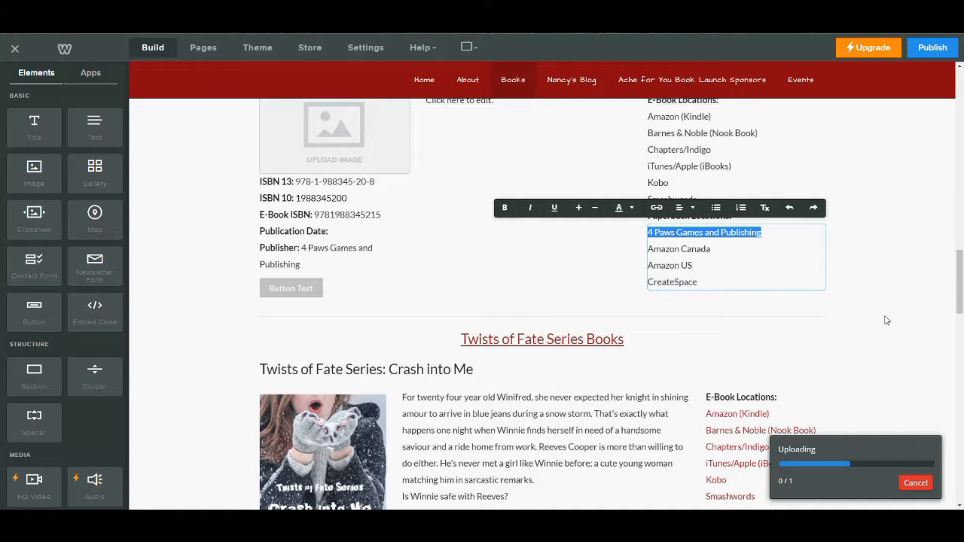
left_click(886, 321)
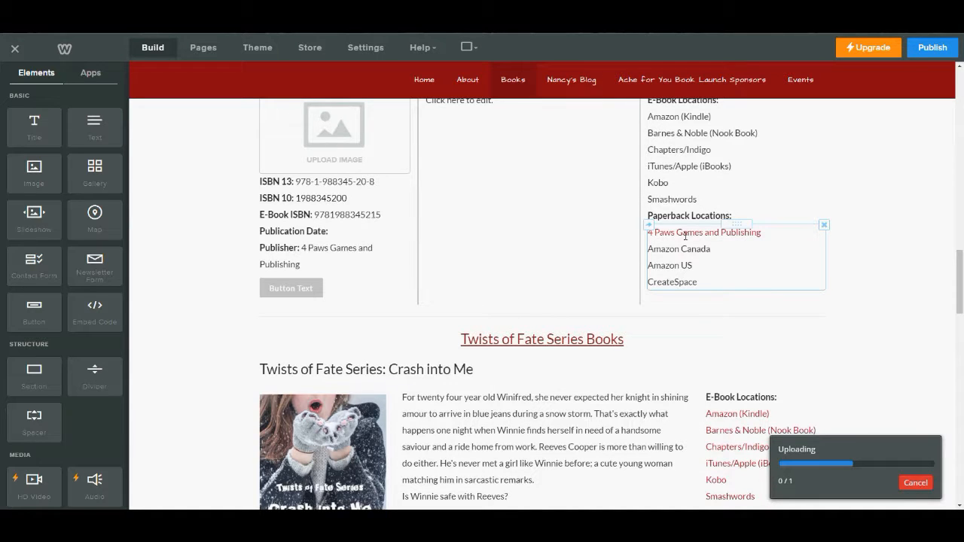
Examine the remaining book entries from Twists of Fate Series Books down to The Merman
scroll(874, 282, "down", 2)
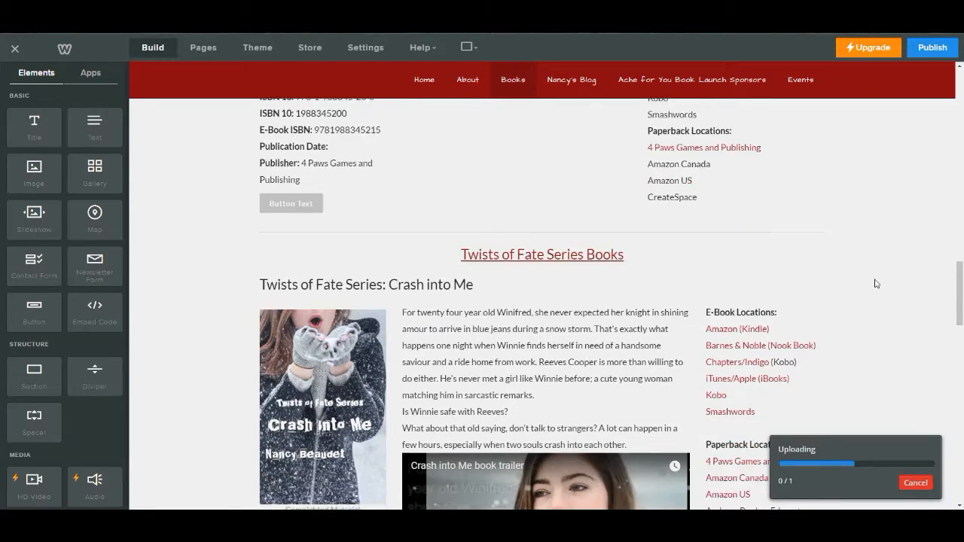
scroll(874, 282, "down", 4)
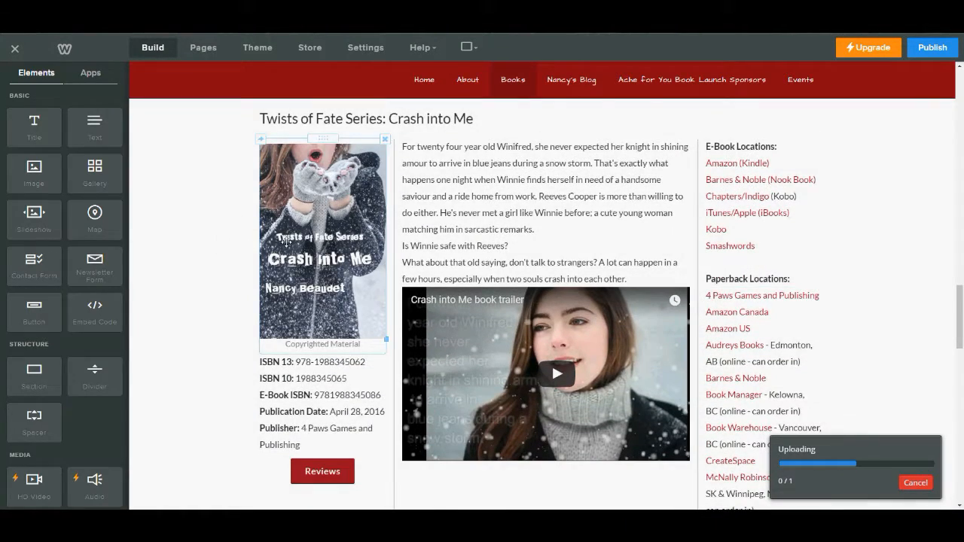
scroll(209, 270, "down", 10)
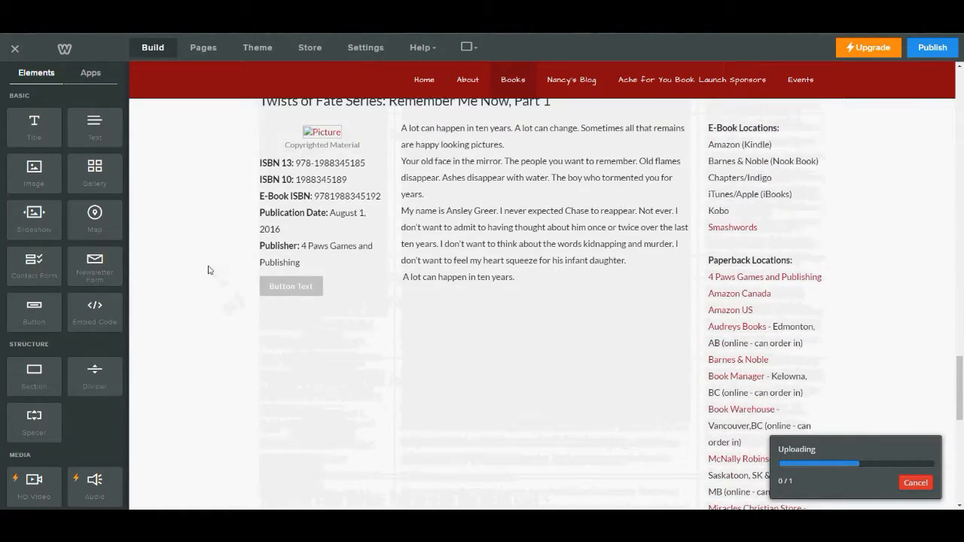
scroll(209, 269, "up", 5)
scroll(209, 268, "down", 14)
scroll(209, 268, "down", 4)
scroll(210, 273, "up", 2)
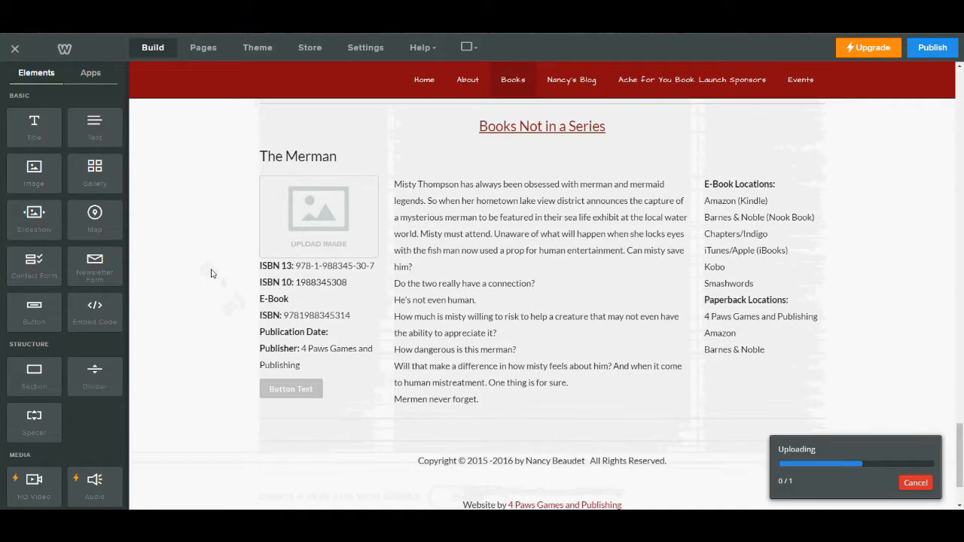
scroll(246, 244, "down", 1)
scroll(247, 245, "up", 8)
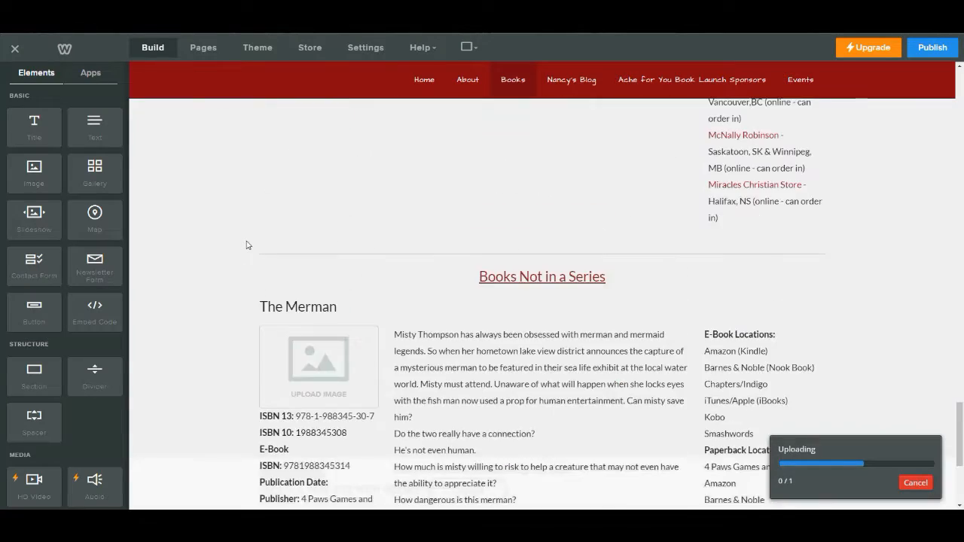
scroll(246, 245, "up", 3)
scroll(247, 245, "down", 3)
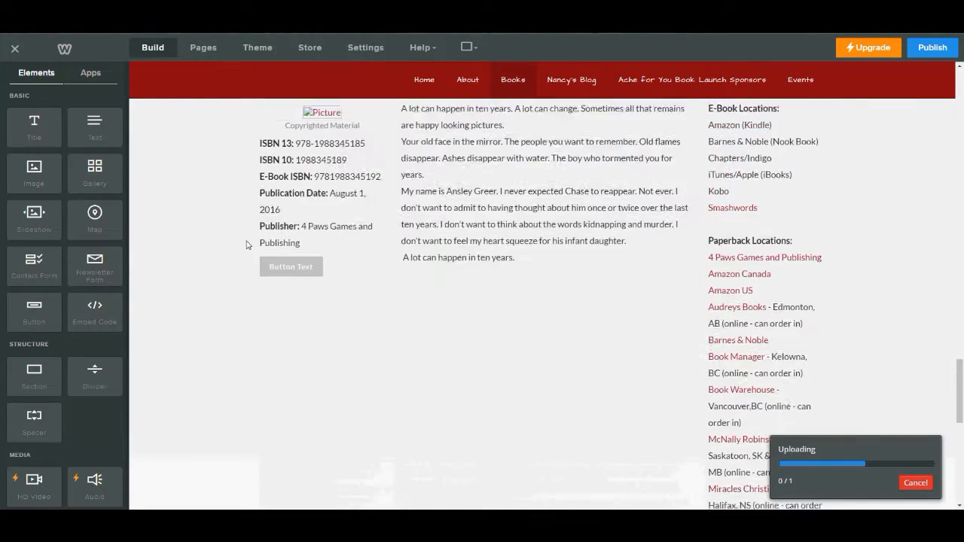
scroll(247, 244, "down", 3)
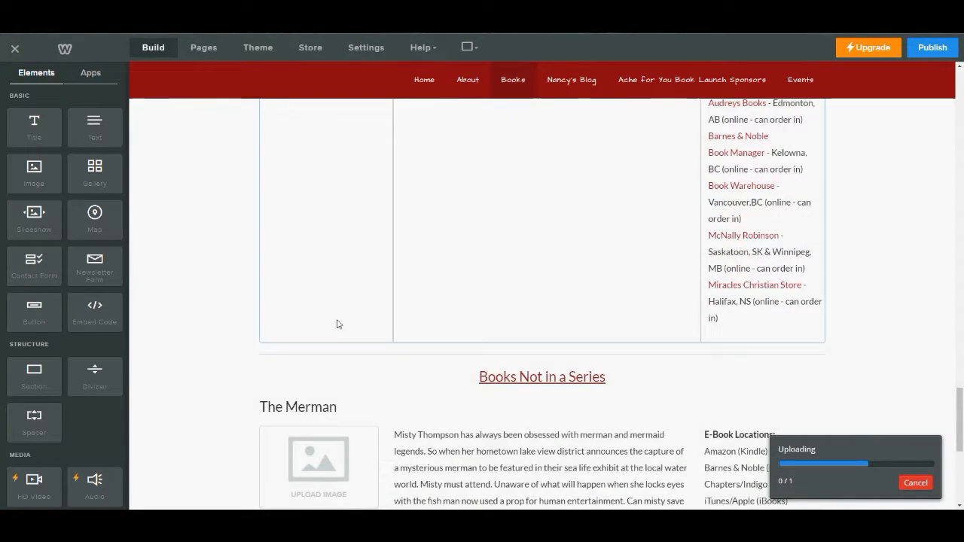
scroll(339, 316, "up", 1)
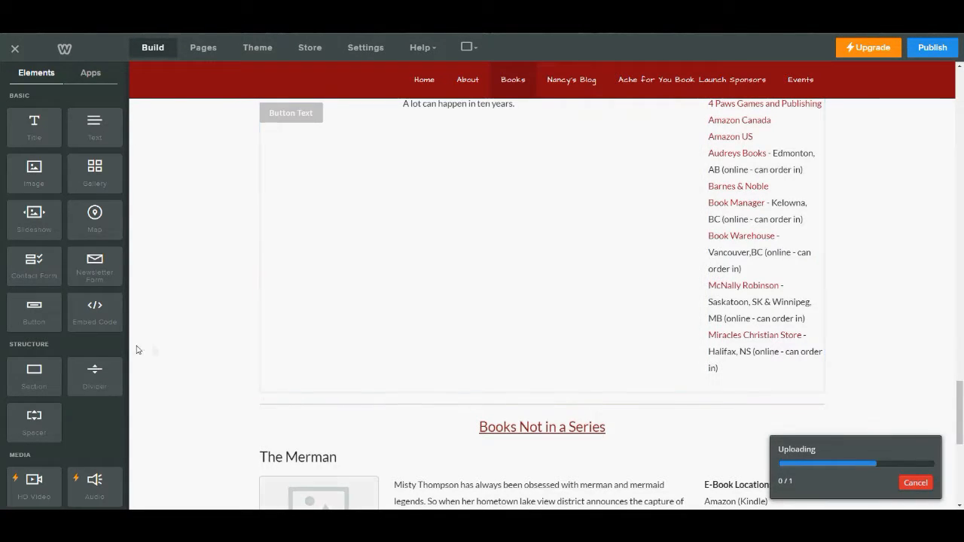
scroll(44, 409, "down", 3)
scroll(43, 409, "up", 3)
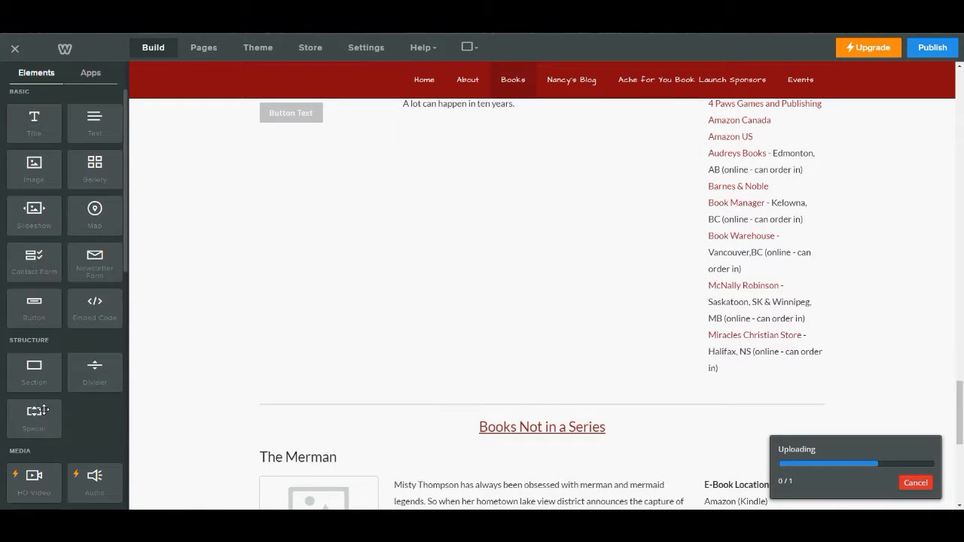
Add a divider above the existing one before Books Not in a Series, and set its top and bottom margins to 10
left_click_drag(94, 374, 634, 390)
scroll(523, 367, "down", 2)
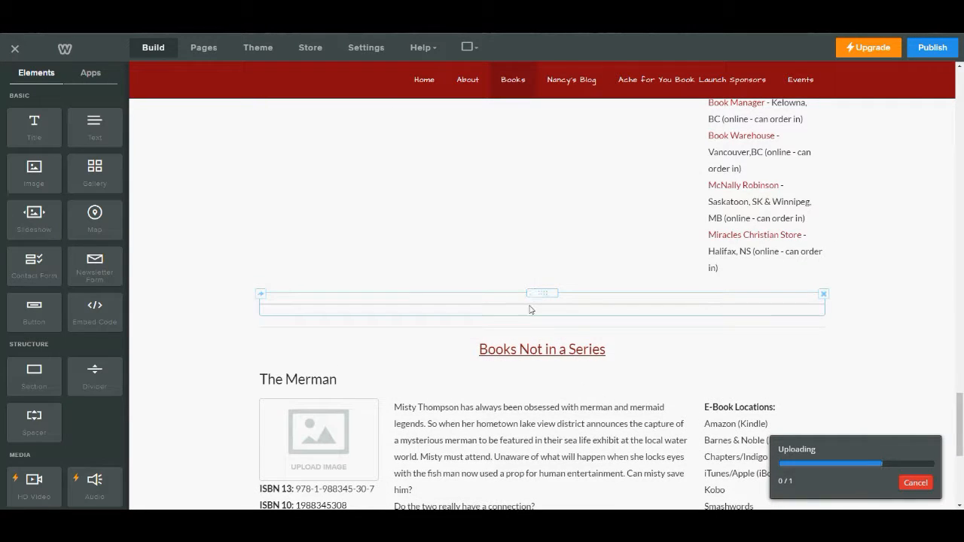
left_click(529, 307)
left_click(554, 363)
left_click(553, 382)
left_click(876, 304)
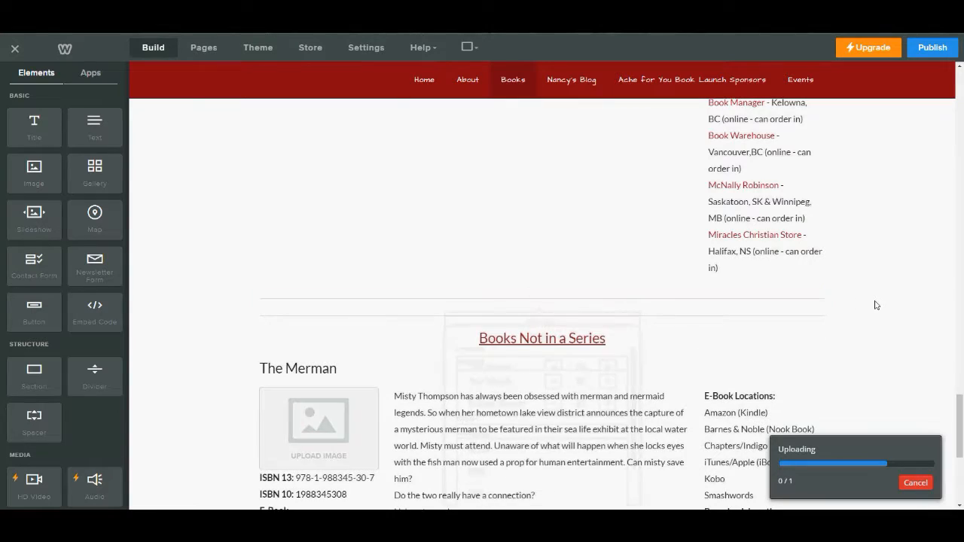
Compare the spacing settings of the divider above Remember Me Now, Part 1 with those of the divider above Bad for You
scroll(200, 273, "up", 6)
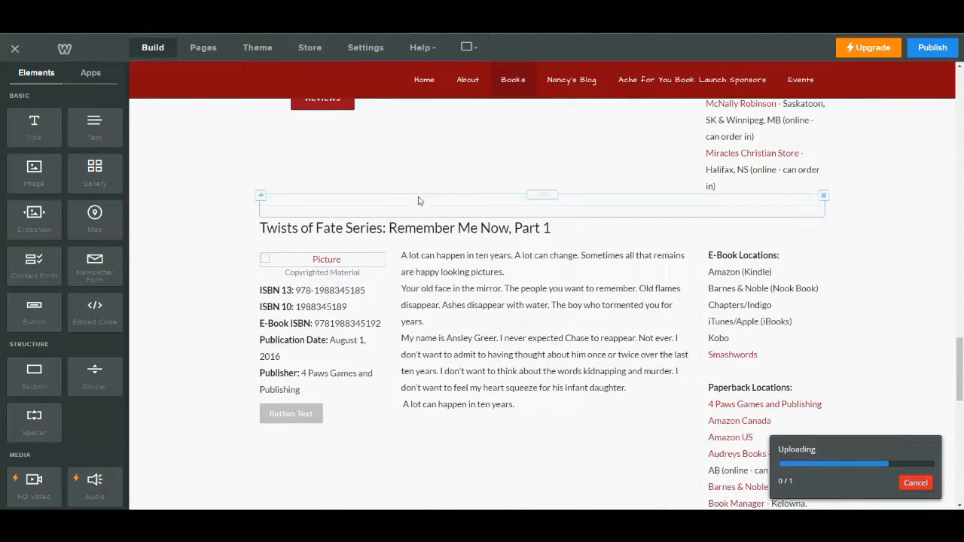
scroll(420, 206, "up", 10)
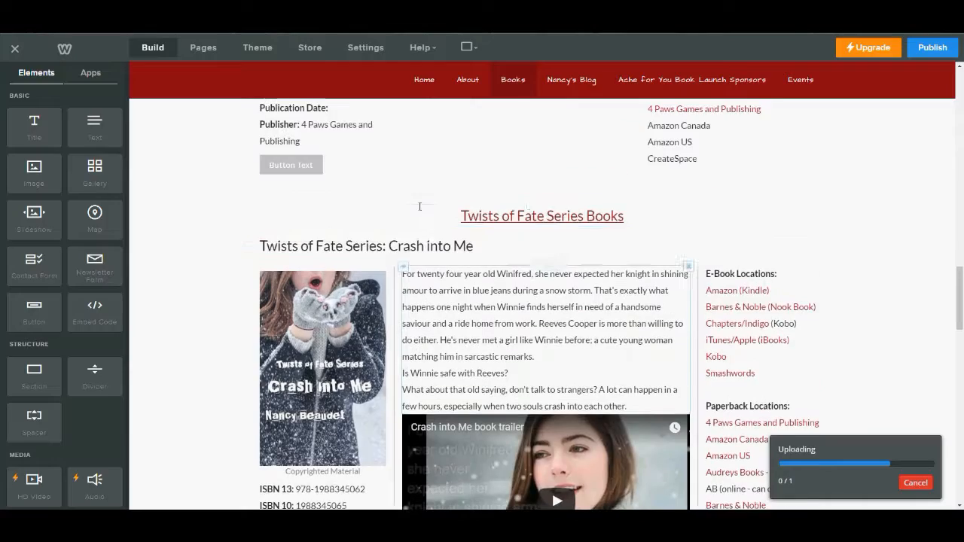
scroll(433, 301, "down", 5)
left_click(438, 308)
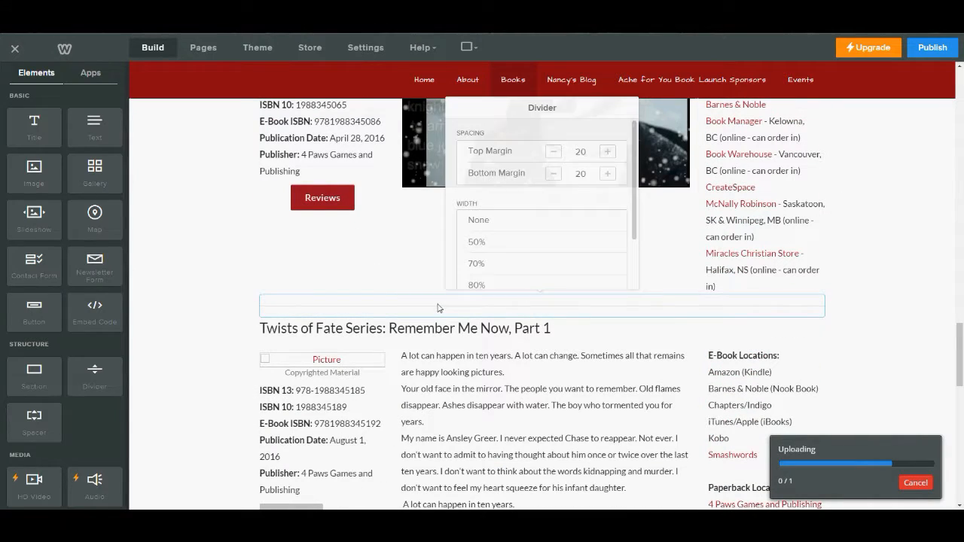
scroll(440, 301, "up", 10)
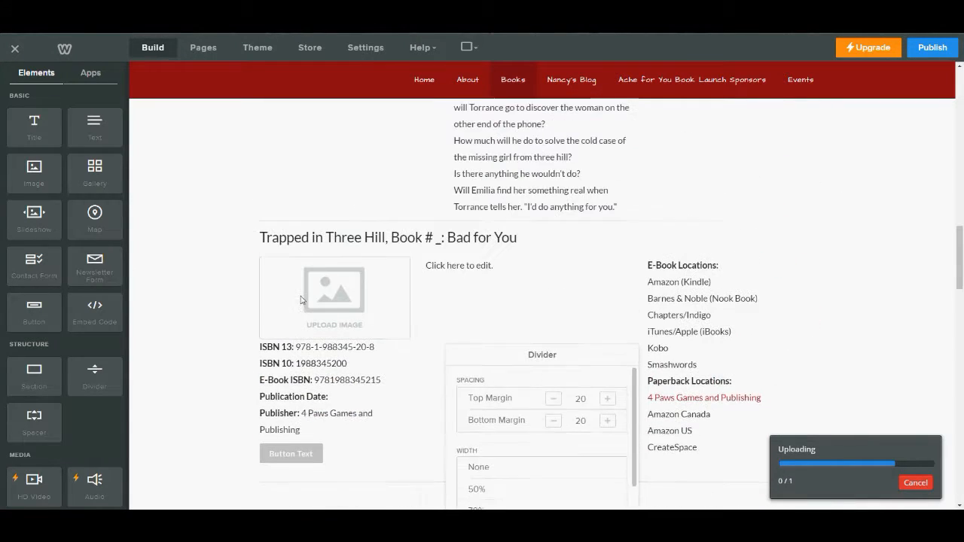
scroll(463, 231, "down", 1)
left_click(370, 232)
Set the top and bottom margins of the divider above Remember Me Now, Part 1 to 10
scroll(373, 264, "down", 10)
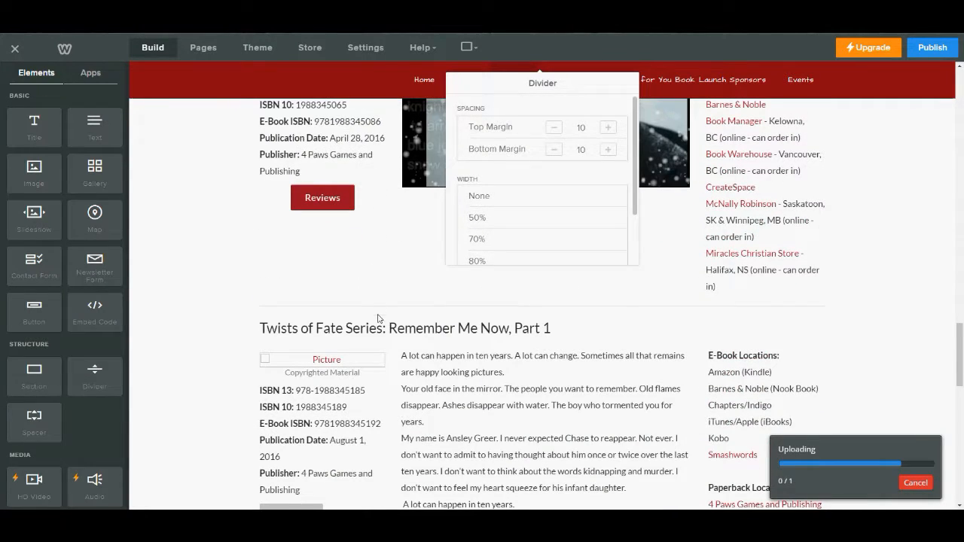
left_click(313, 301)
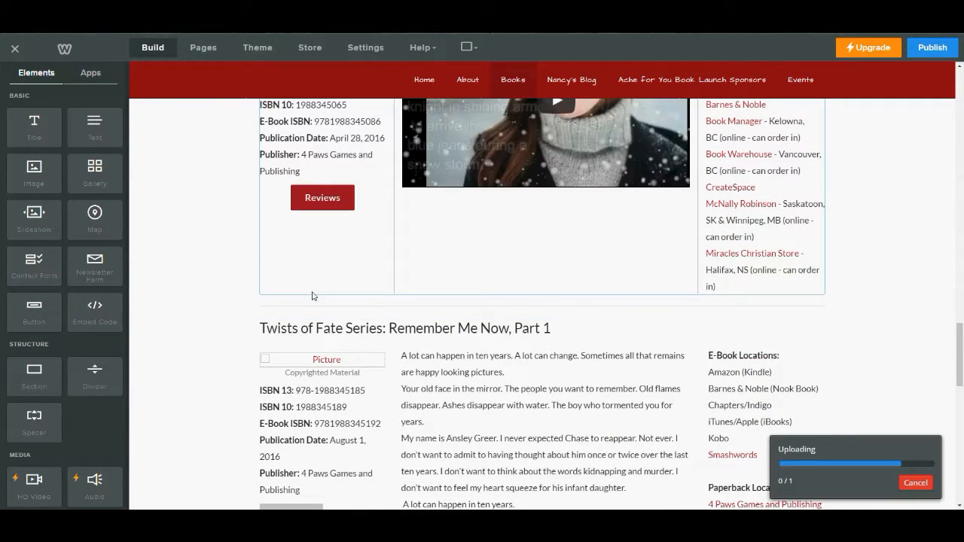
left_click(554, 151)
left_click(554, 173)
scroll(252, 344, "down", 7)
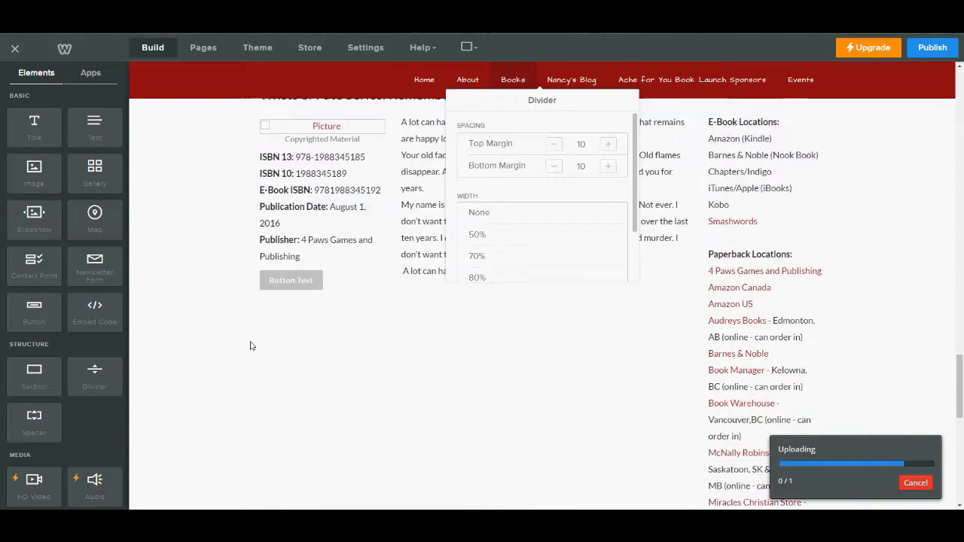
left_click(376, 244)
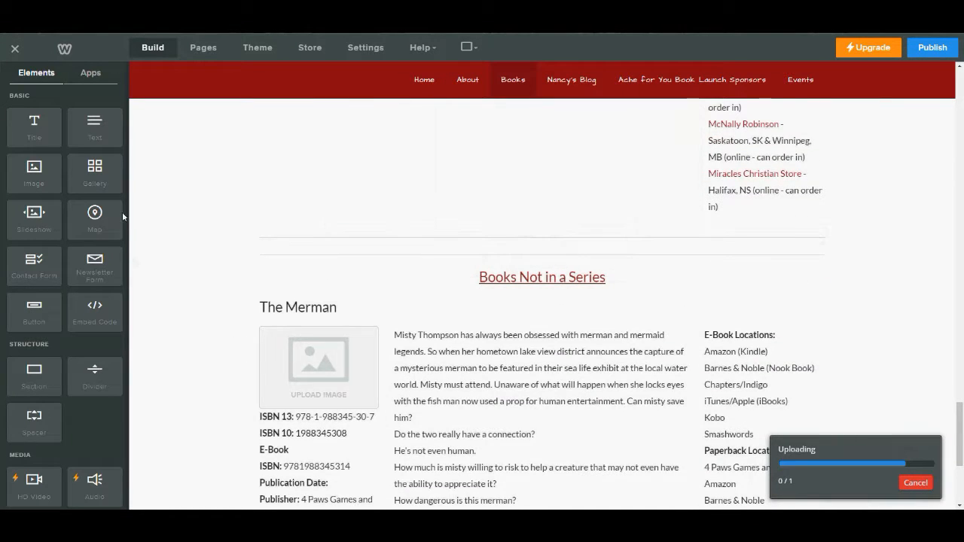
Add a title between the two dividers before Books Not in a Series, reading "Twists of Fate Series: Remember Me Now, Part 2"
scroll(75, 173, "up", 1)
left_click_drag(34, 134, 453, 300)
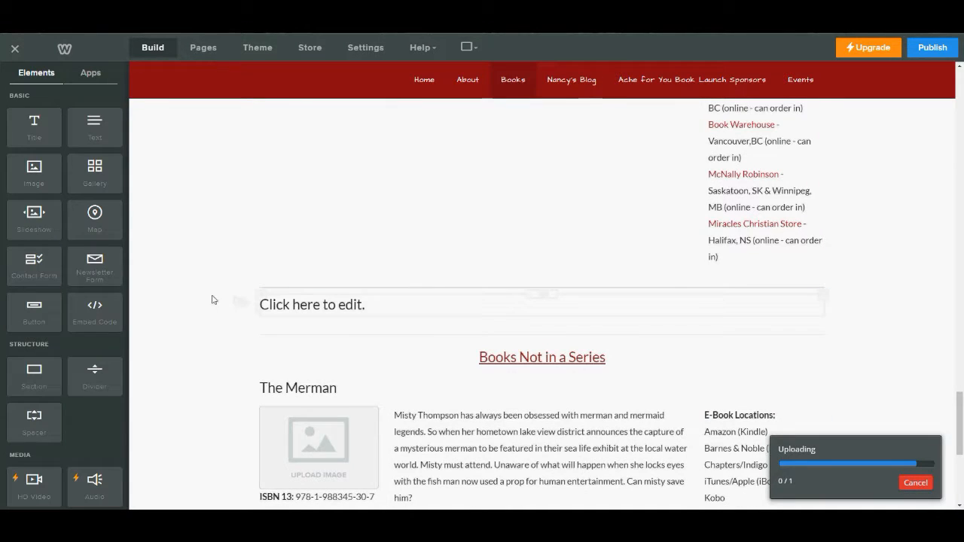
scroll(501, 316, "down", 1)
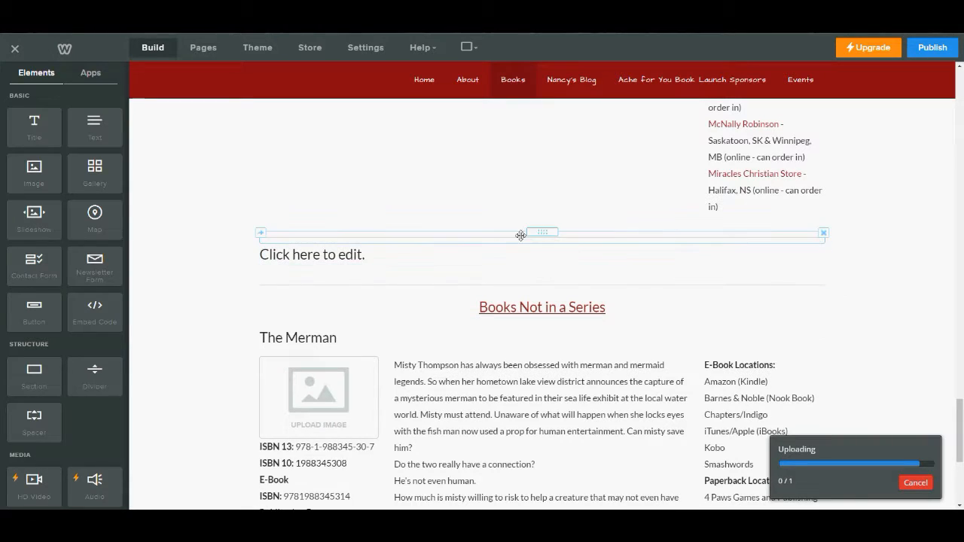
left_click(382, 257)
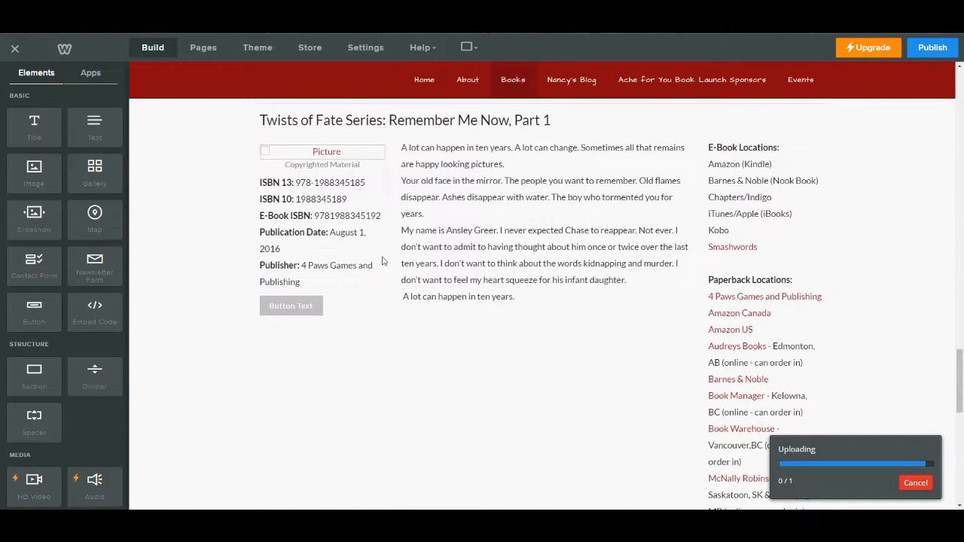
type("Tw")
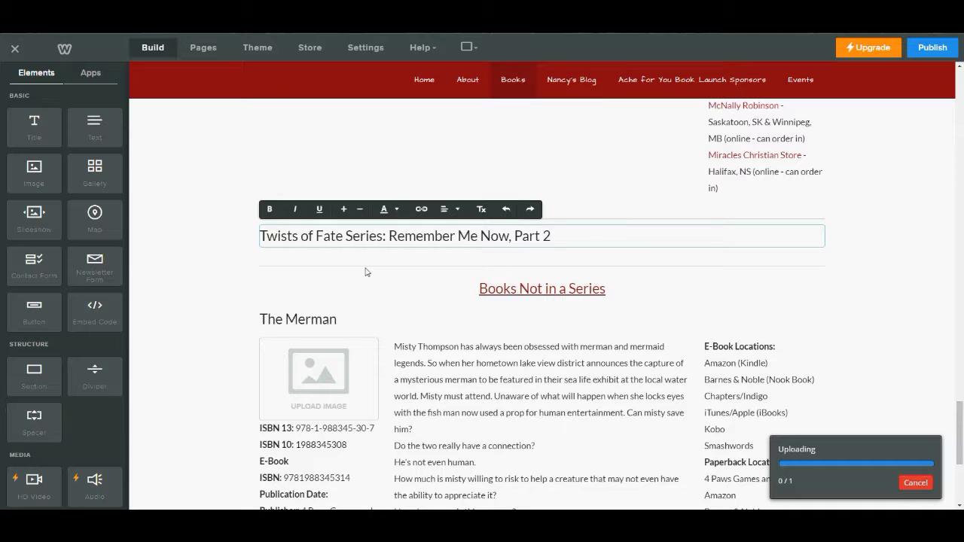
Add an empty image element directly beneath the Remember Me Now, Part 2 title
scroll(452, 256, "up", 7)
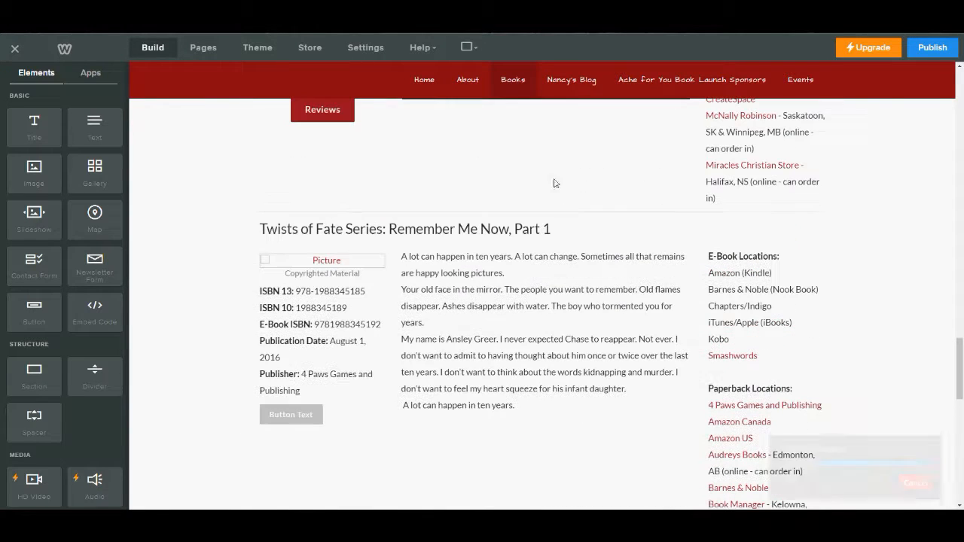
scroll(443, 297, "down", 3)
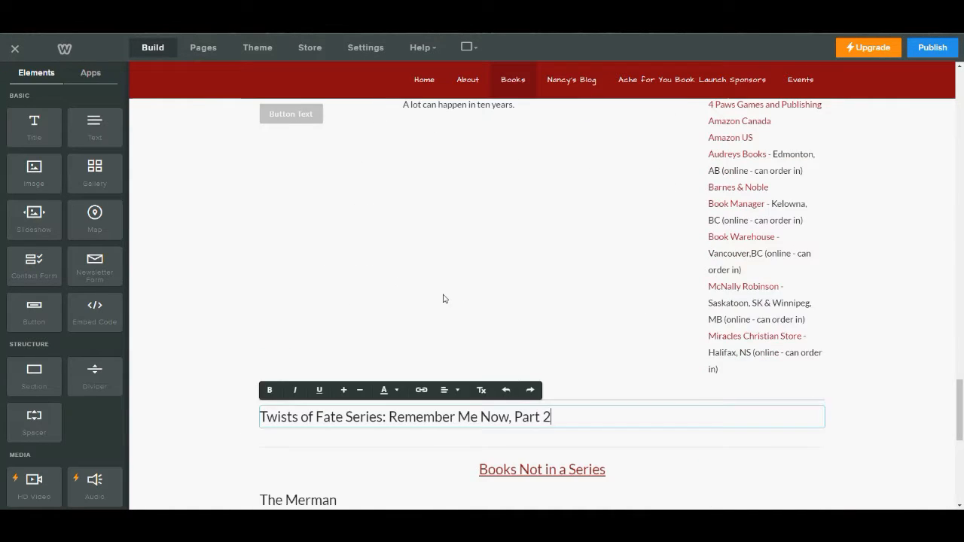
scroll(443, 296, "up", 3)
scroll(339, 270, "down", 5)
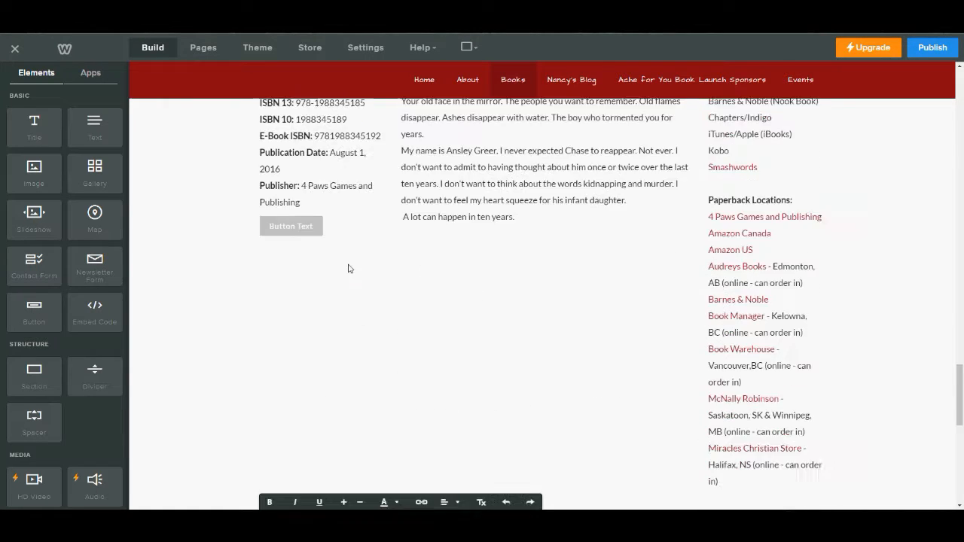
left_click_drag(30, 173, 353, 239)
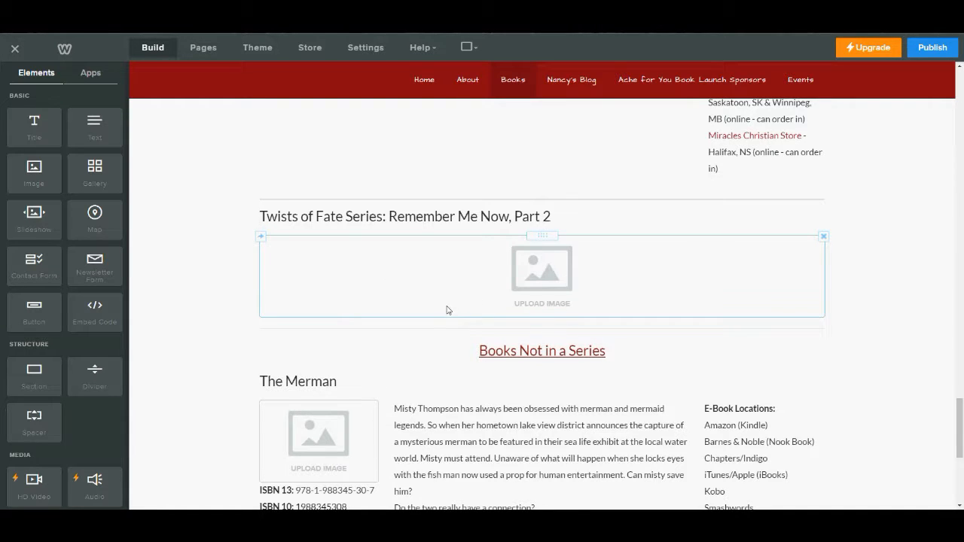
Copy the ISBN, publication date and publisher details of Remember Me Now, Part 1
scroll(447, 310, "up", 10)
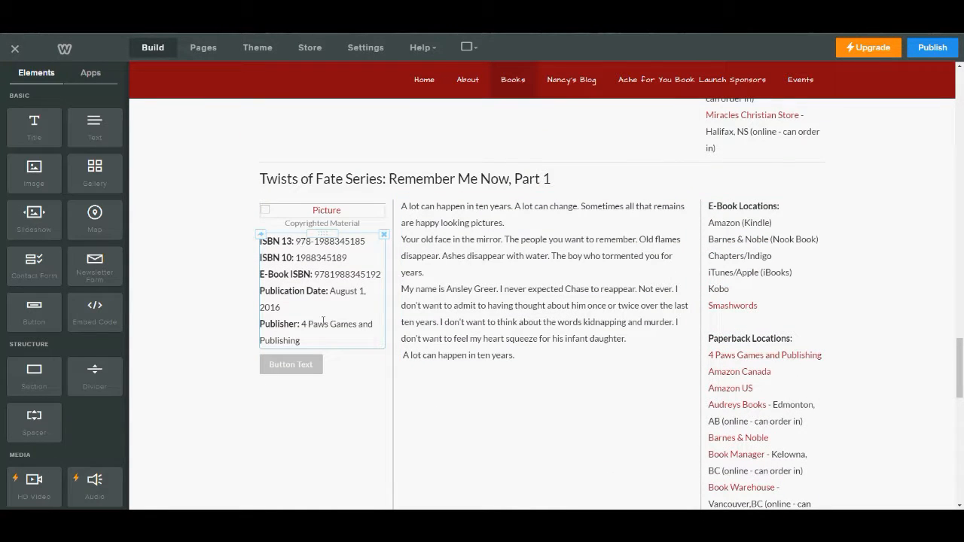
left_click_drag(302, 340, 284, 257)
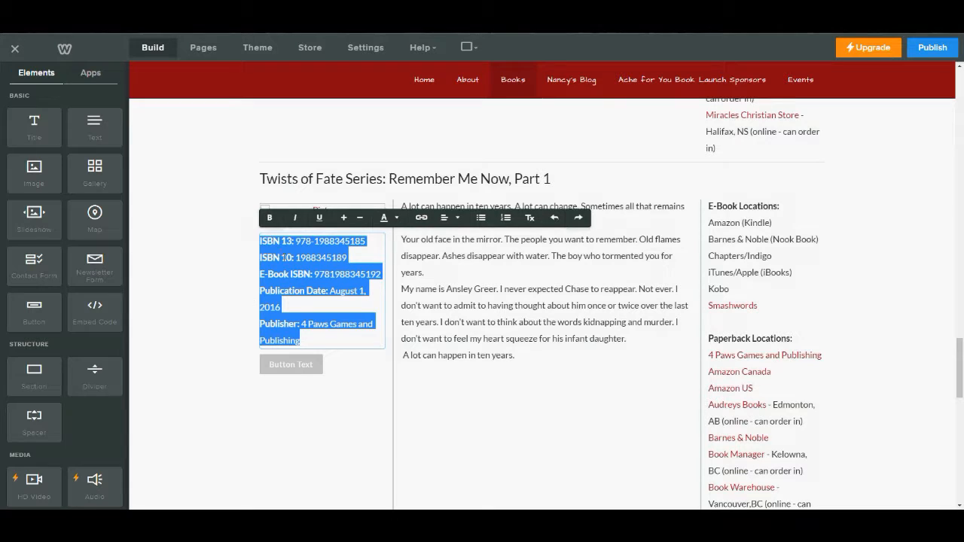
right_click(284, 259)
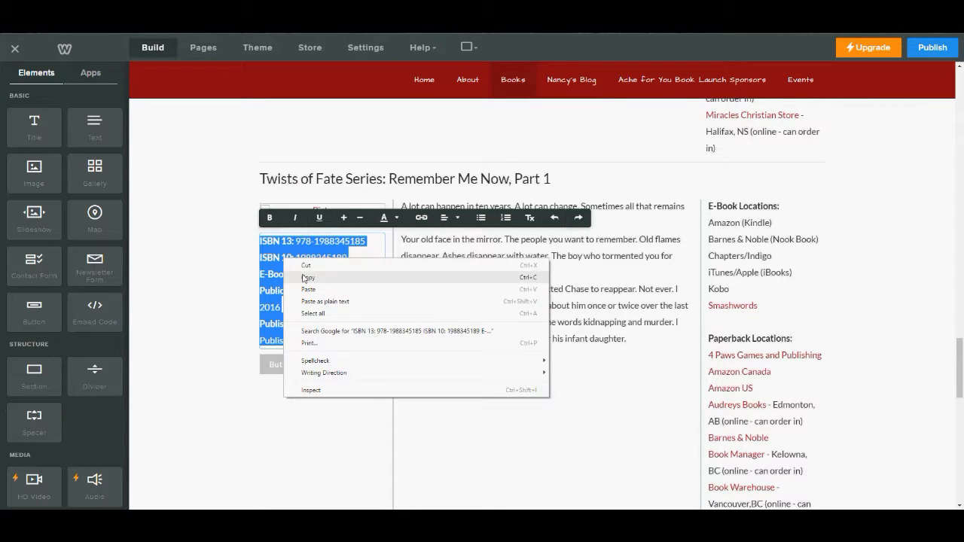
left_click(304, 278)
Examine the column layout of the Remember Me Now, Part 1 section as a reference for Part 2
scroll(384, 278, "down", 8)
scroll(384, 280, "up", 10)
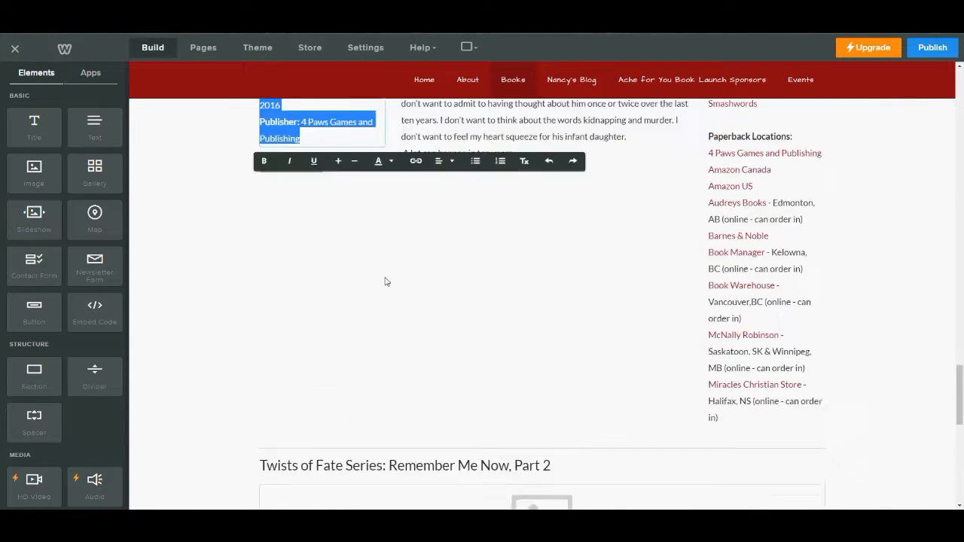
scroll(385, 281, "down", 1)
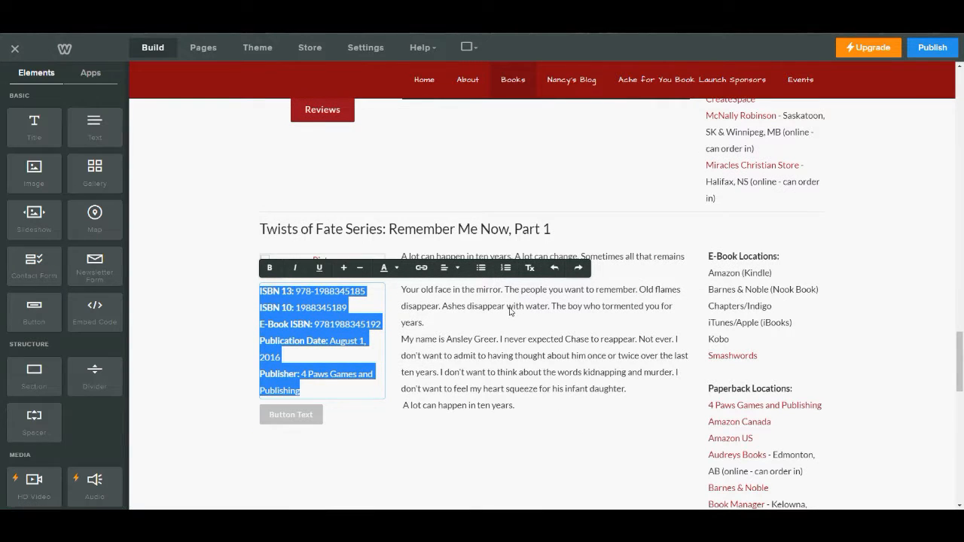
scroll(293, 279, "down", 5)
scroll(319, 302, "up", 4)
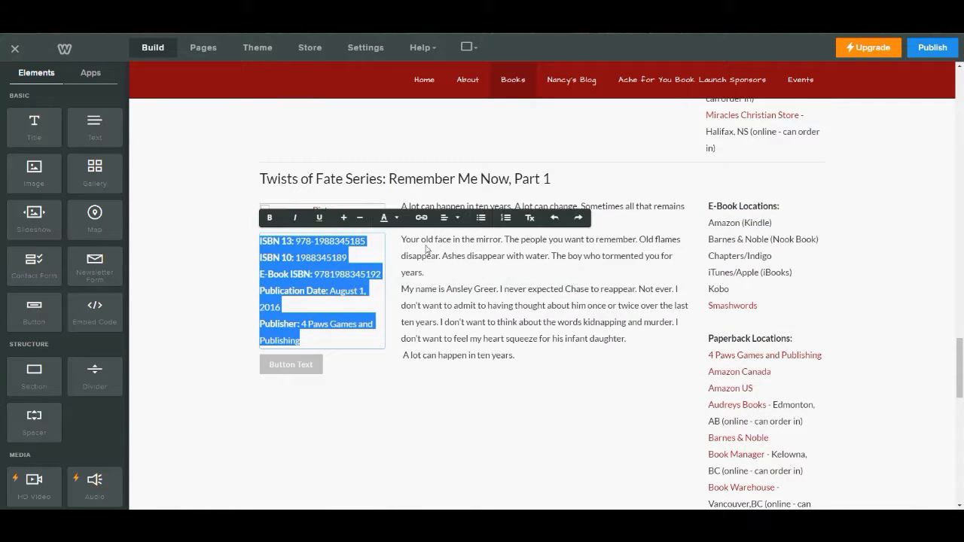
scroll(66, 148, "down", 1)
scroll(65, 147, "down", 2)
scroll(219, 301, "down", 1)
left_click(218, 329)
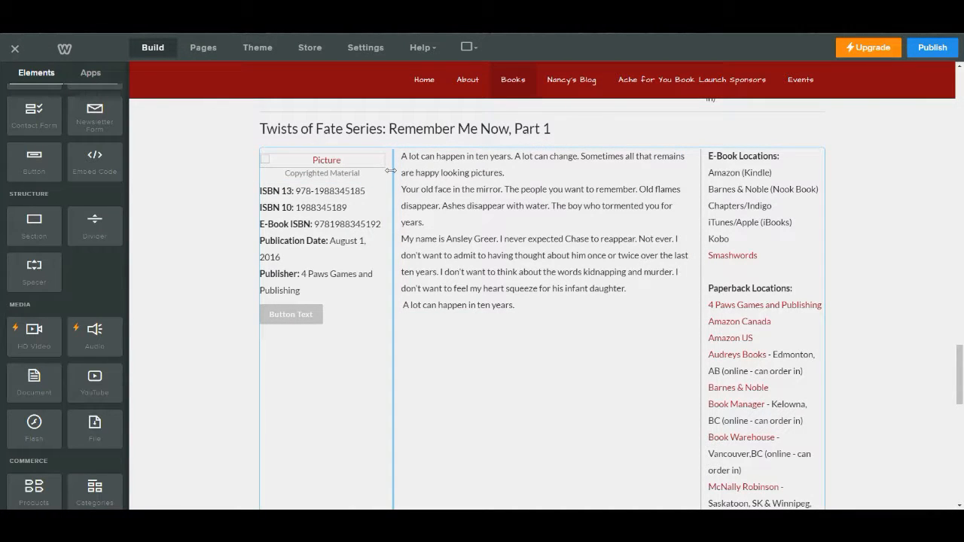
Add a text column beside the Remember Me Now, Part 2 image placeholder, reading "Synopsis"
scroll(452, 256, "down", 7)
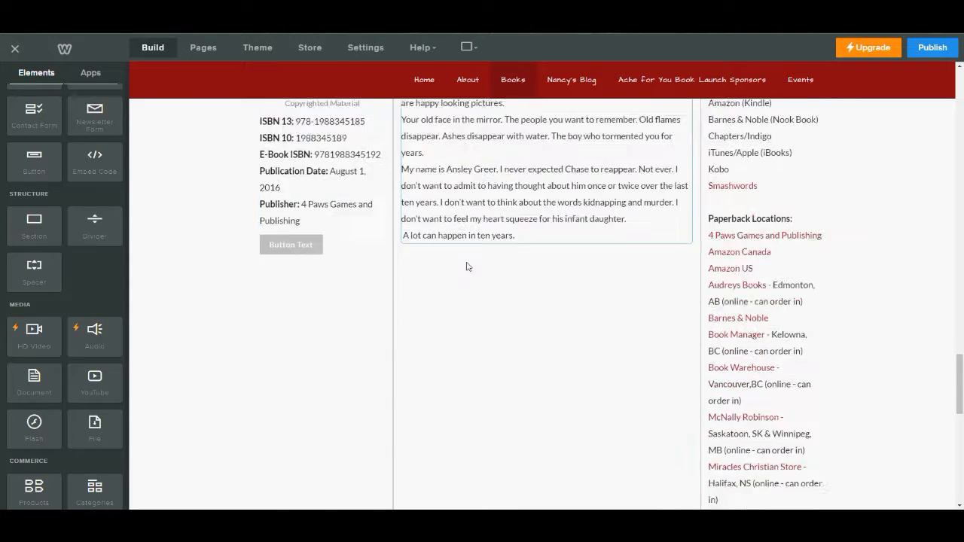
scroll(419, 233, "up", 1)
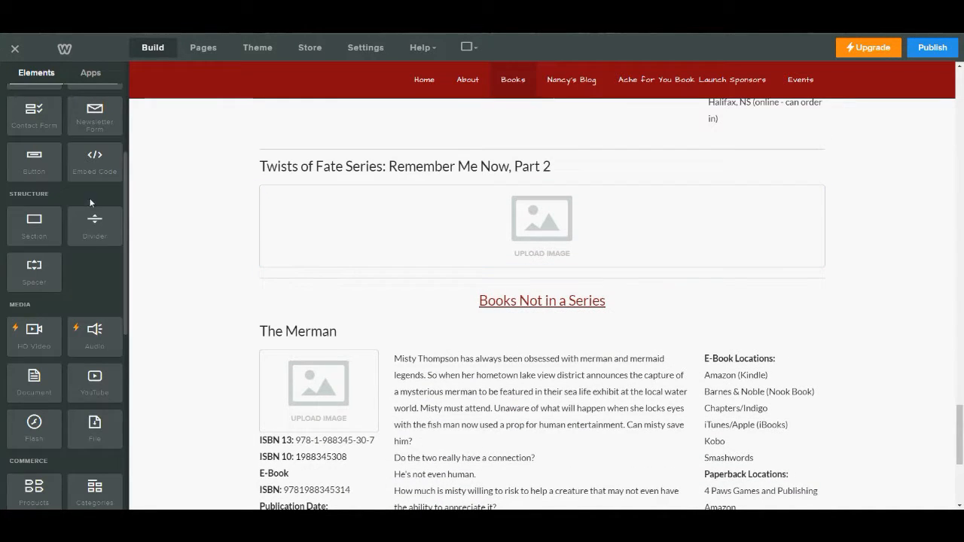
scroll(90, 203, "up", 2)
left_click_drag(97, 129, 826, 222)
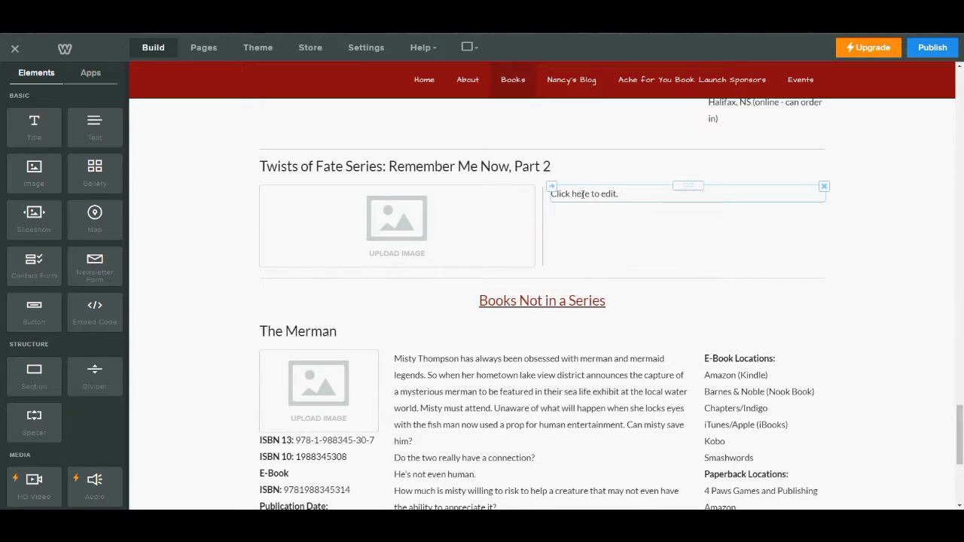
left_click(582, 195)
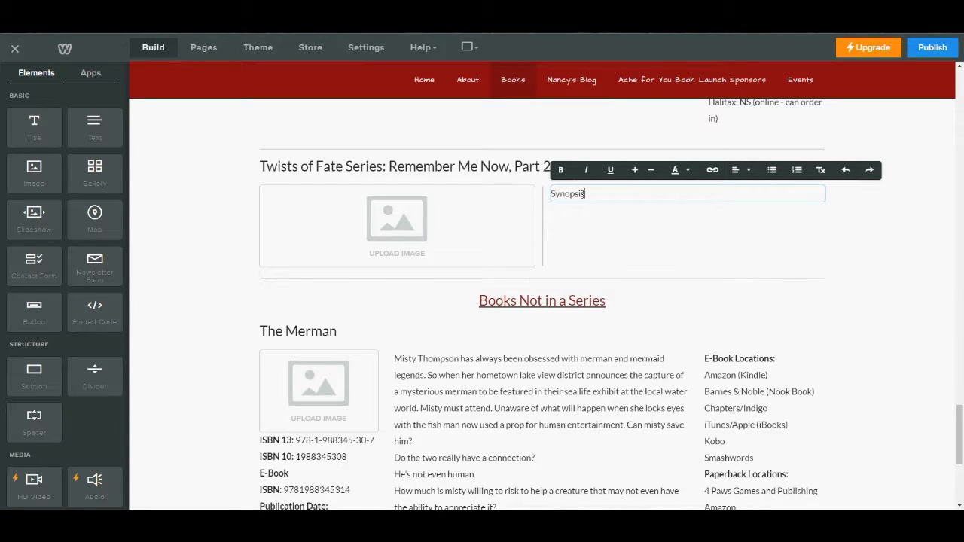
left_click(198, 258)
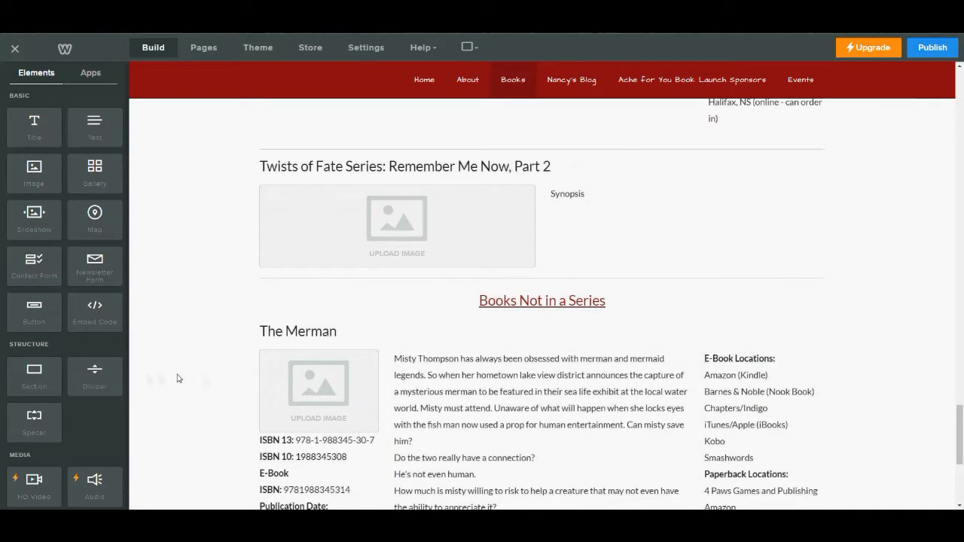
Add a third text column beside the Part 2 Synopsis with the bold heading "E-Book Locations:"
scroll(248, 256, "up", 10)
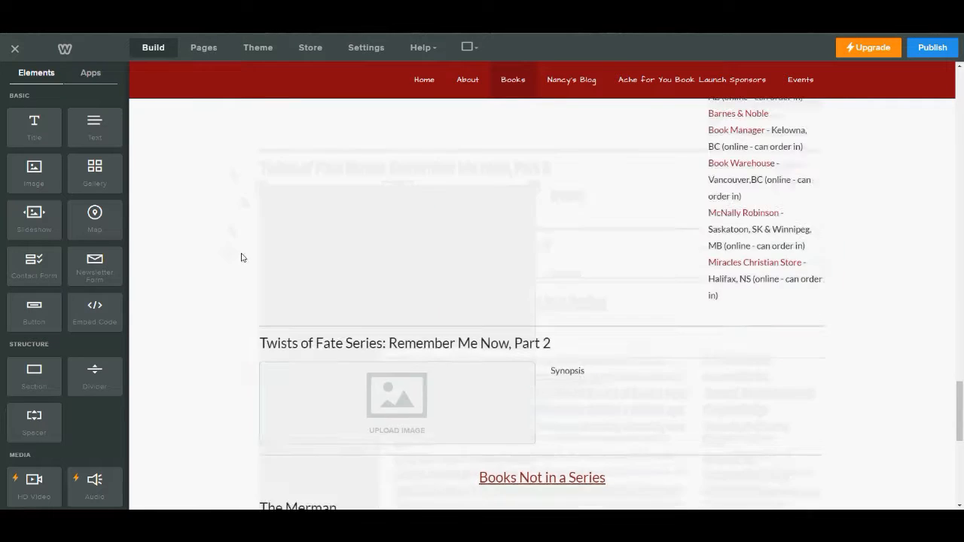
scroll(261, 261, "up", 3)
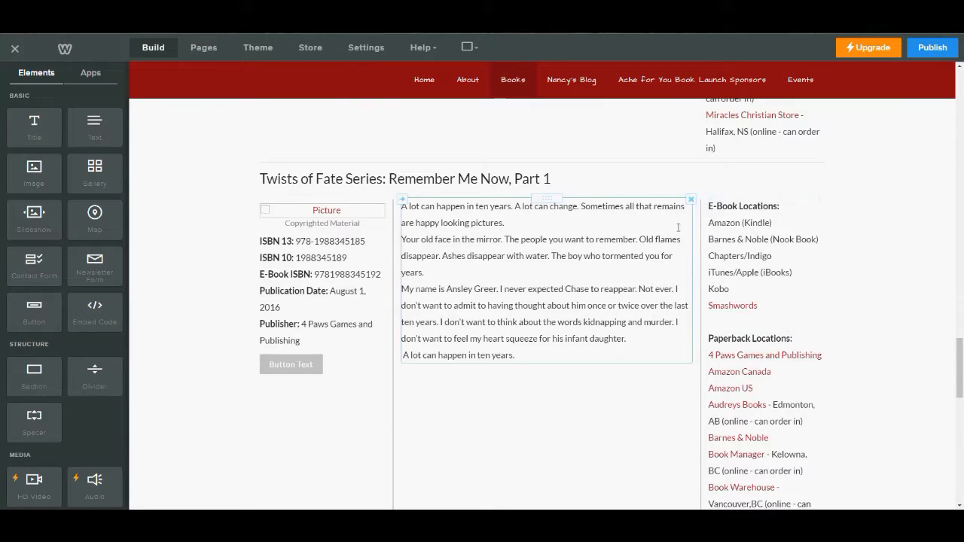
scroll(577, 289, "down", 7)
scroll(577, 285, "up", 3)
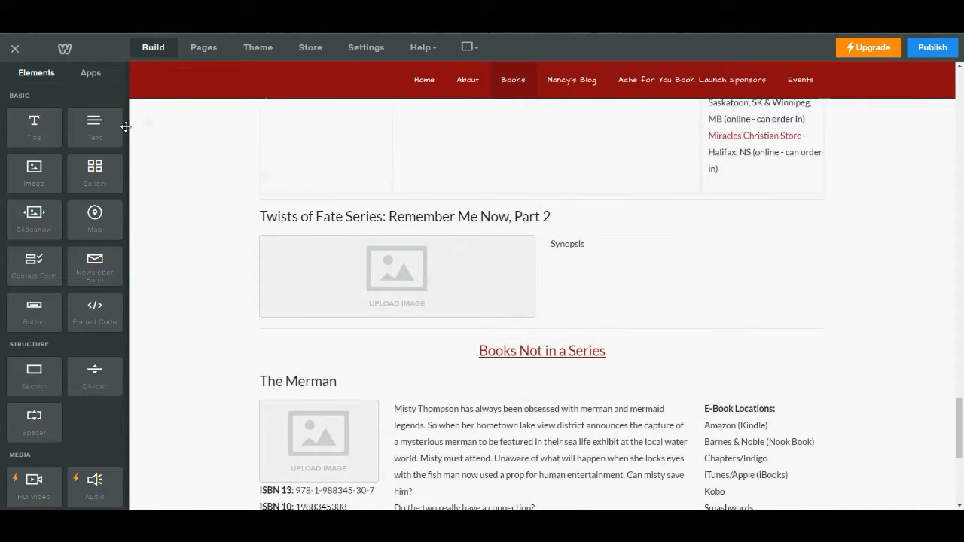
left_click_drag(95, 127, 820, 256)
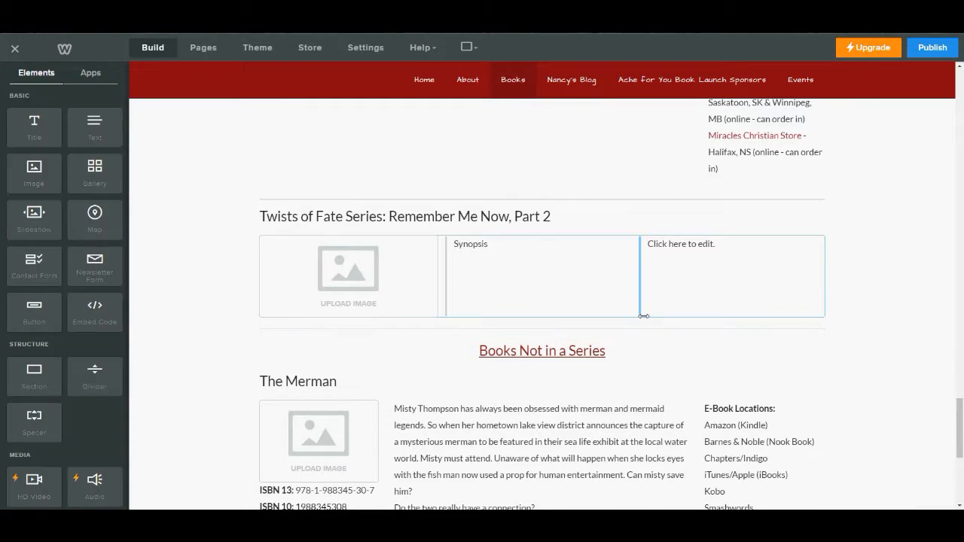
left_click(680, 243)
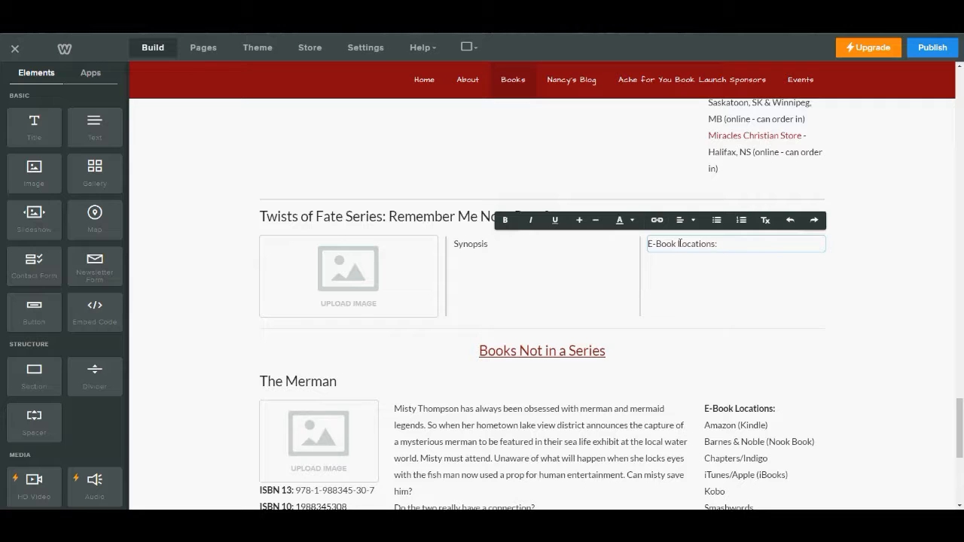
left_click(503, 222)
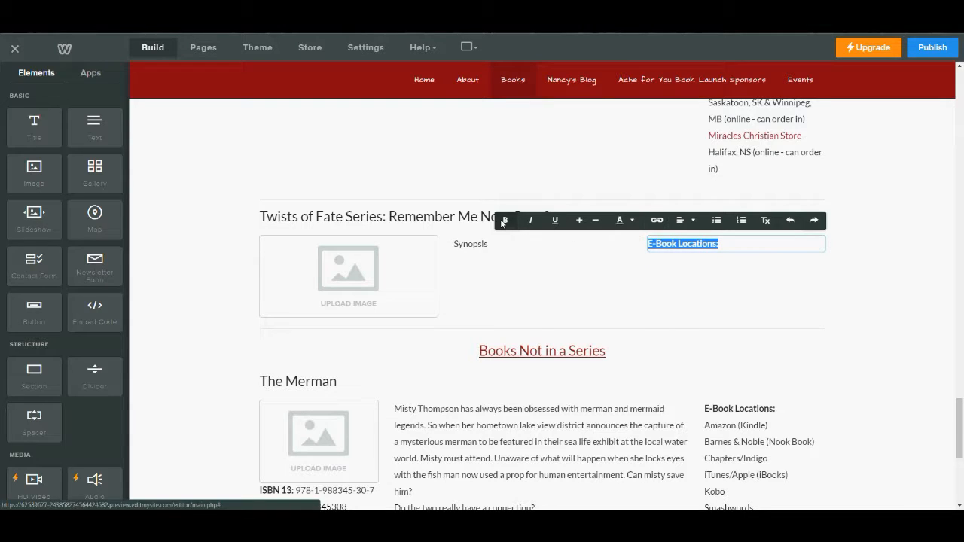
left_click(232, 294)
Add a bold "Paperback Locations:" heading below Part 2's E-Book Locations, with an empty text block beneath each heading
left_click_drag(98, 135, 741, 256)
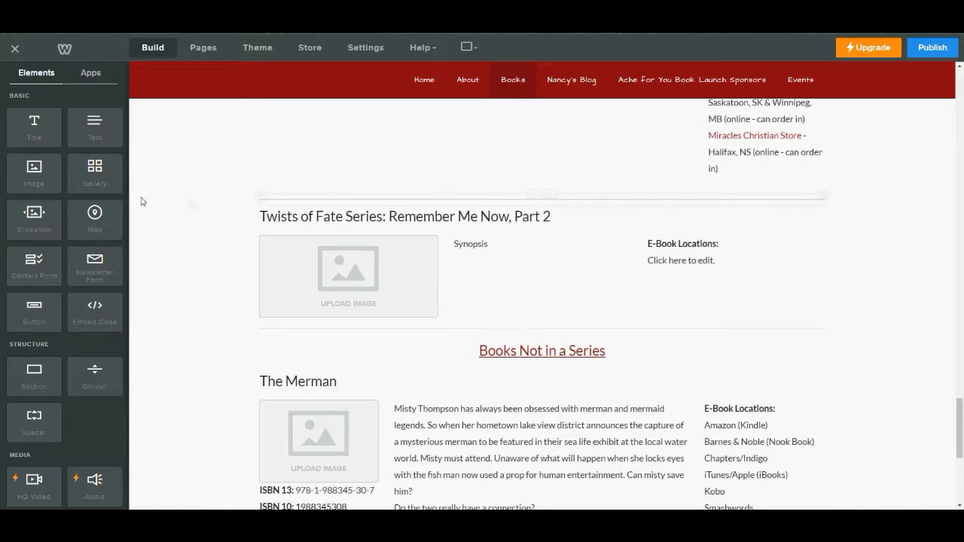
scroll(624, 209, "up", 3)
scroll(721, 204, "up", 2)
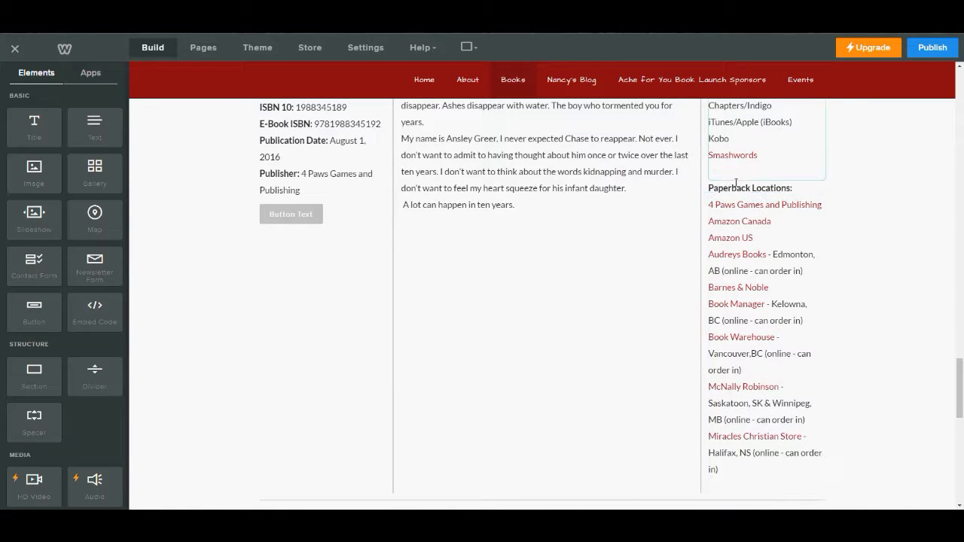
scroll(738, 226, "down", 5)
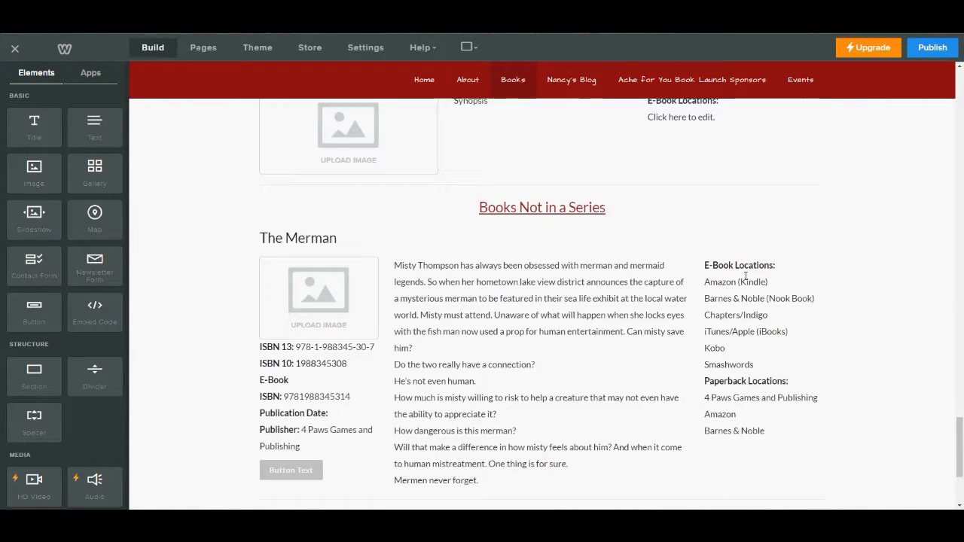
left_click_drag(94, 124, 722, 275)
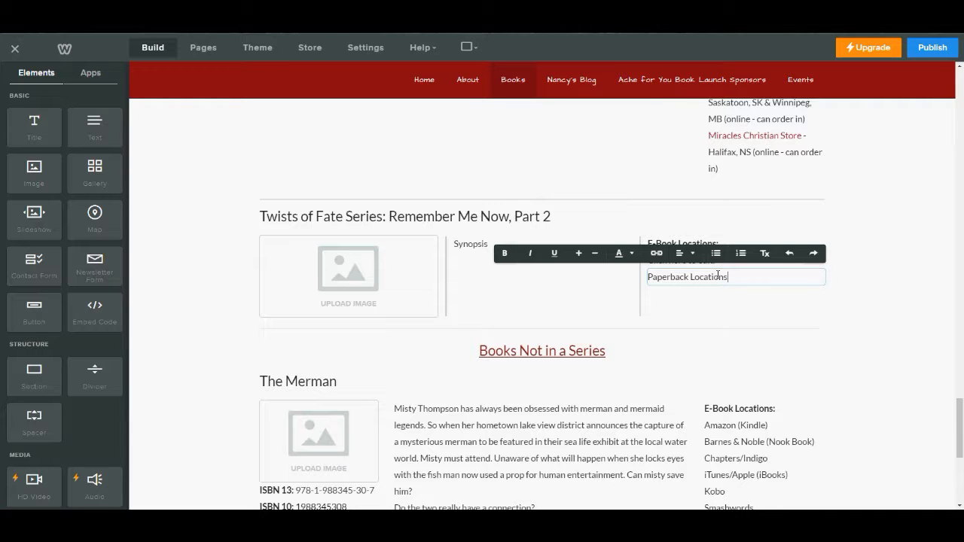
left_click_drag(738, 281, 617, 283)
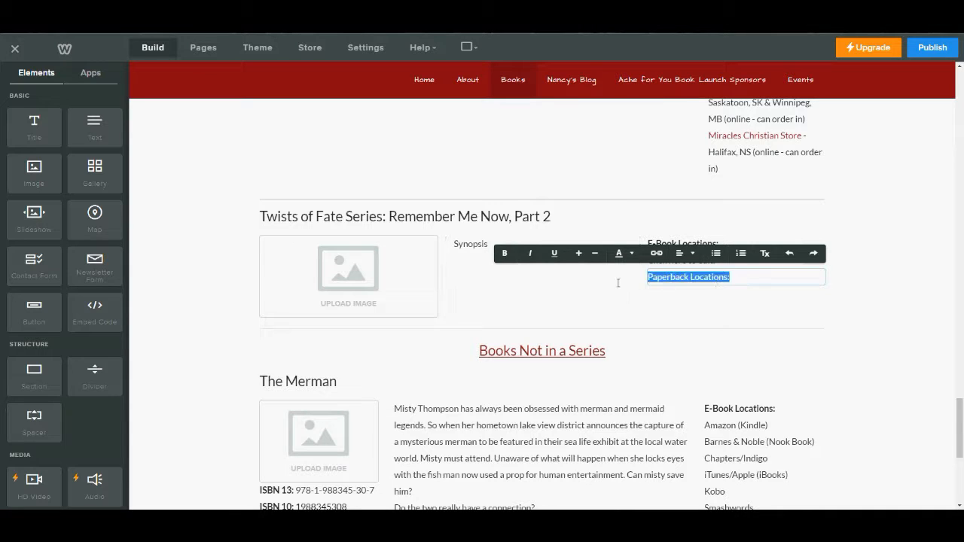
left_click(503, 254)
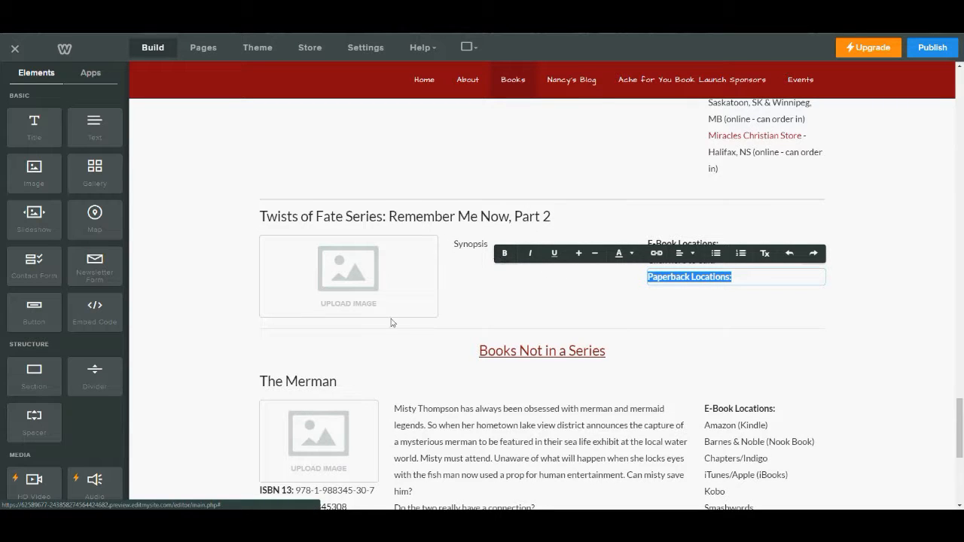
left_click(236, 352)
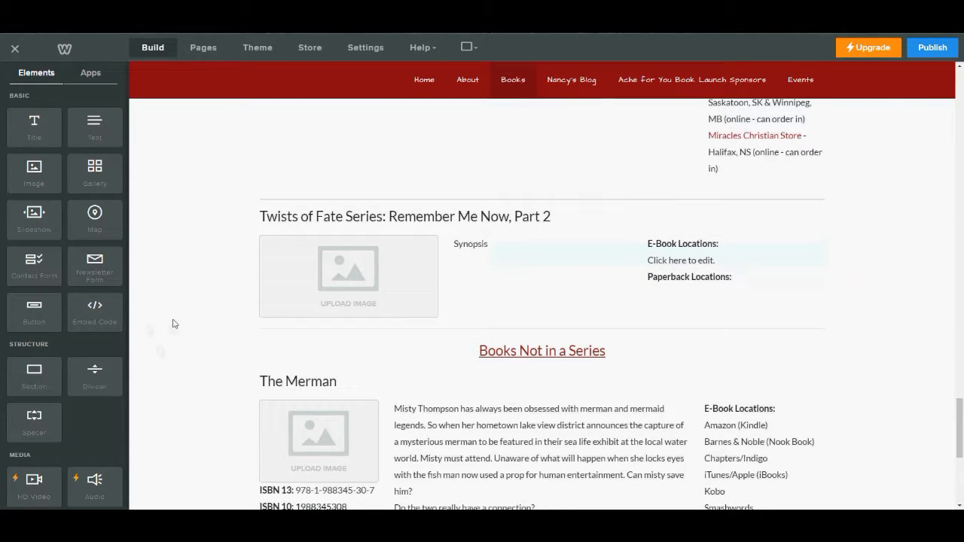
left_click_drag(96, 137, 704, 225)
Copy The Merman's e-book retailer list, Amazon (Kindle) through Smashwords, into the text block under Part 2's E-Book Locations
scroll(753, 297, "down", 5)
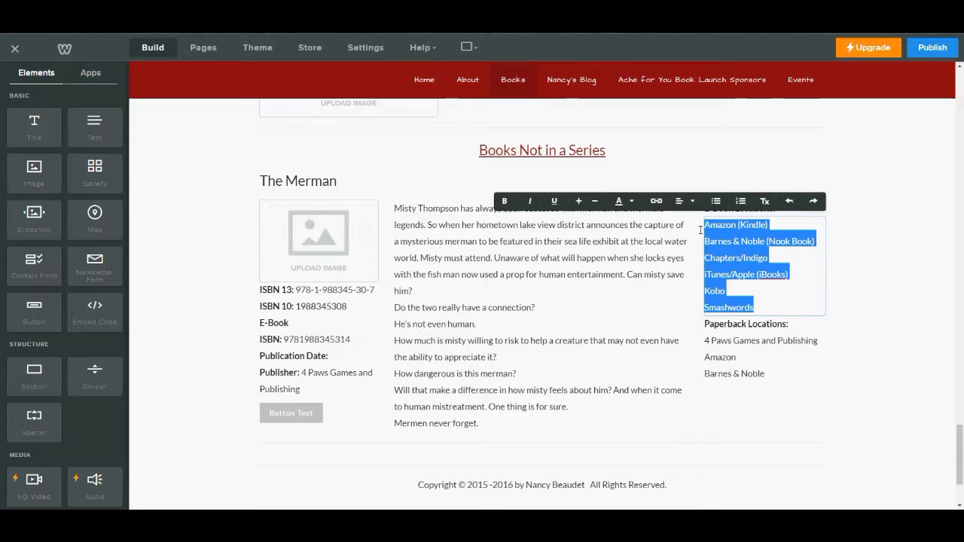
right_click(704, 239)
left_click(730, 259)
scroll(708, 207, "up", 3)
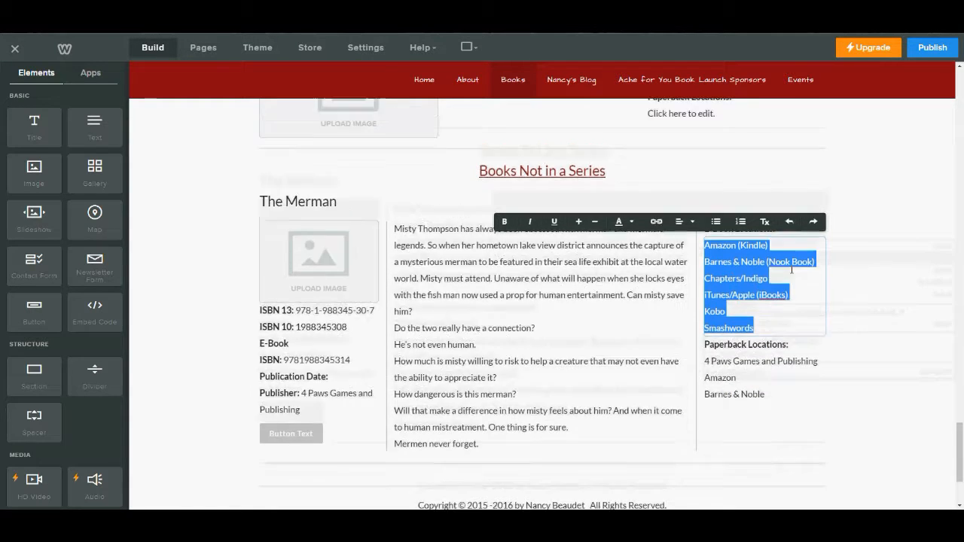
left_click(692, 261)
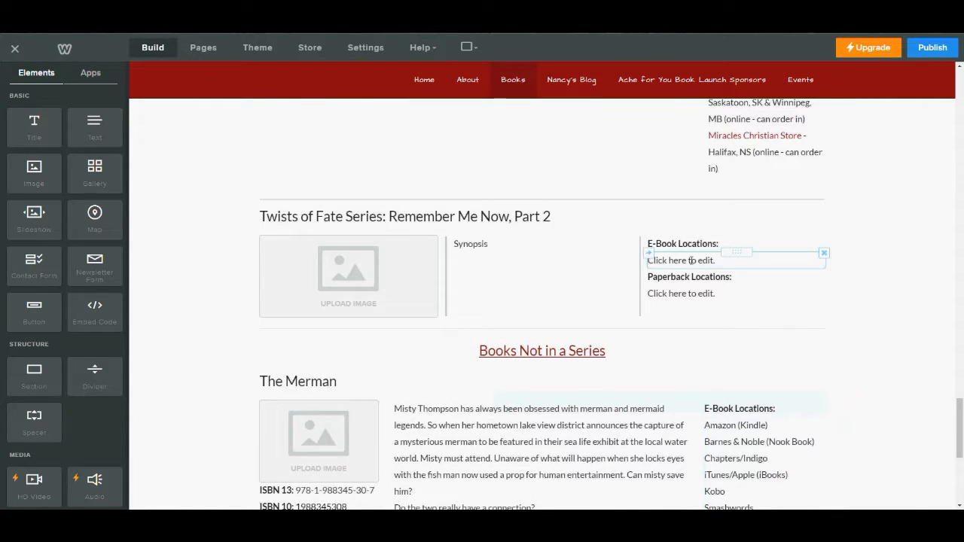
key("ctrl+v")
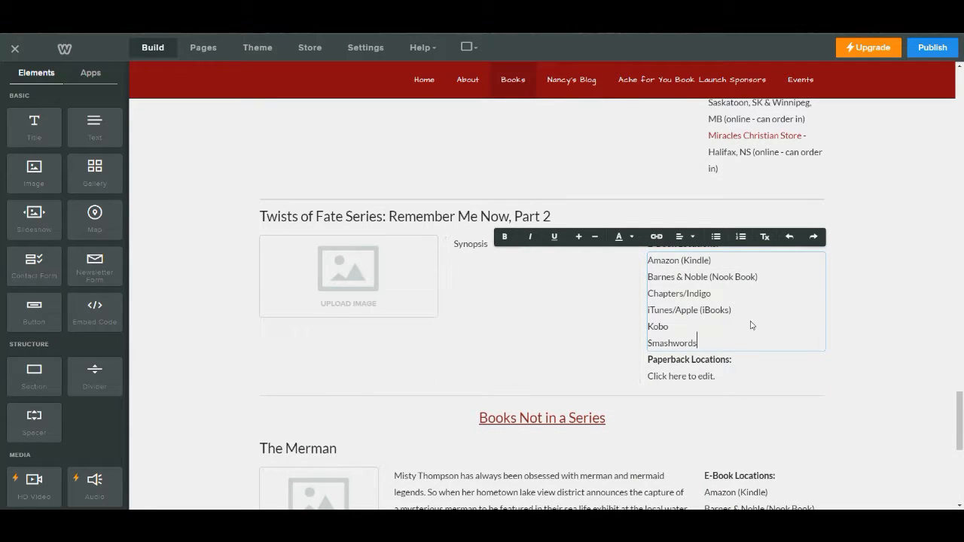
left_click(903, 354)
Add a divider between Smashwords and Paperback Locations in Part 2, with top and bottom margins of 10
scroll(367, 390, "down", 1)
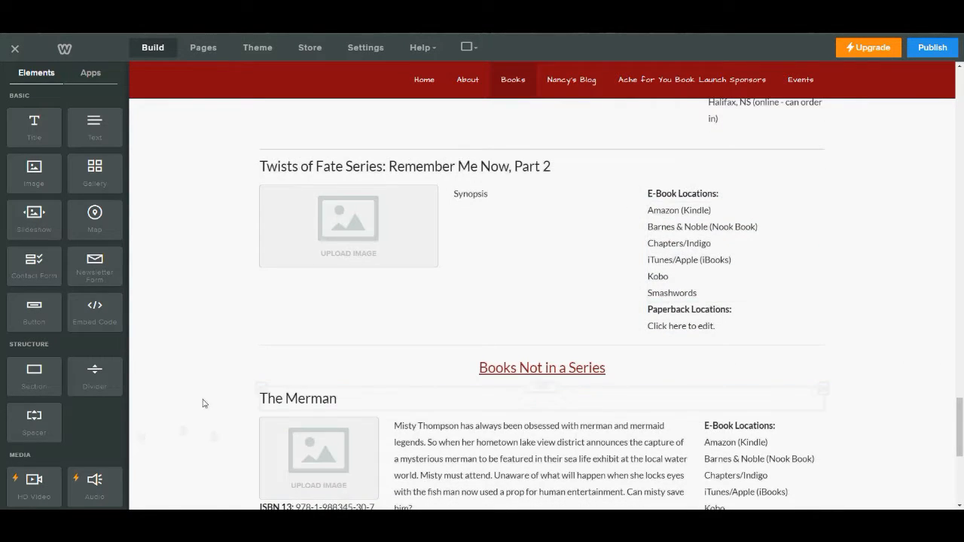
left_click_drag(94, 374, 685, 301)
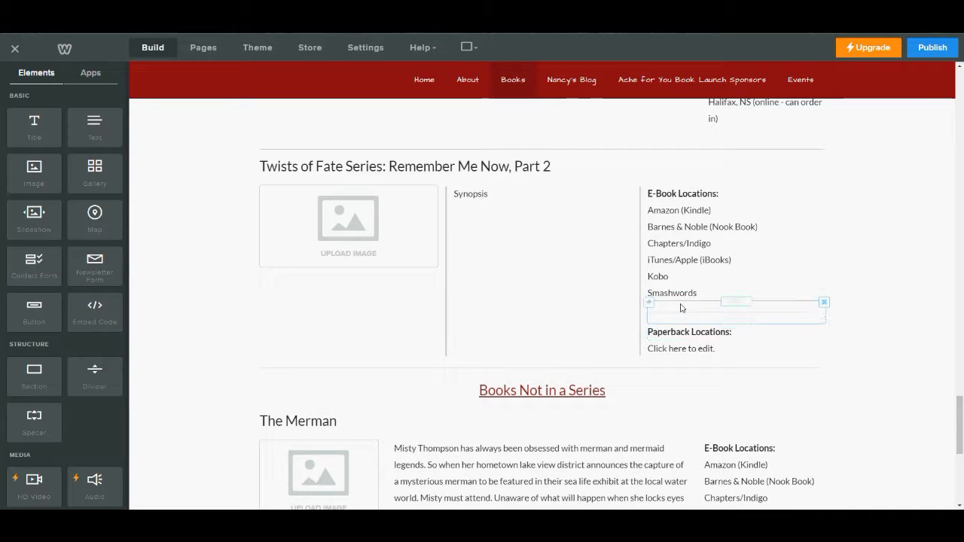
left_click(686, 314)
left_click(748, 183)
left_click(748, 160)
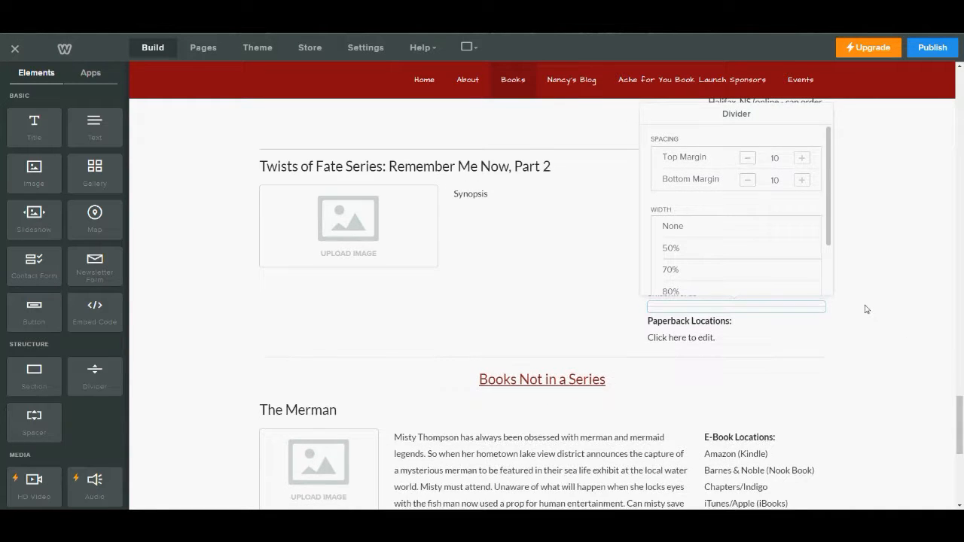
left_click(867, 311)
Add a divider above The Merman's Paperback Locations heading and copy the paperback retailer list beneath that heading
scroll(867, 311, "down", 4)
left_click_drag(94, 372, 725, 309)
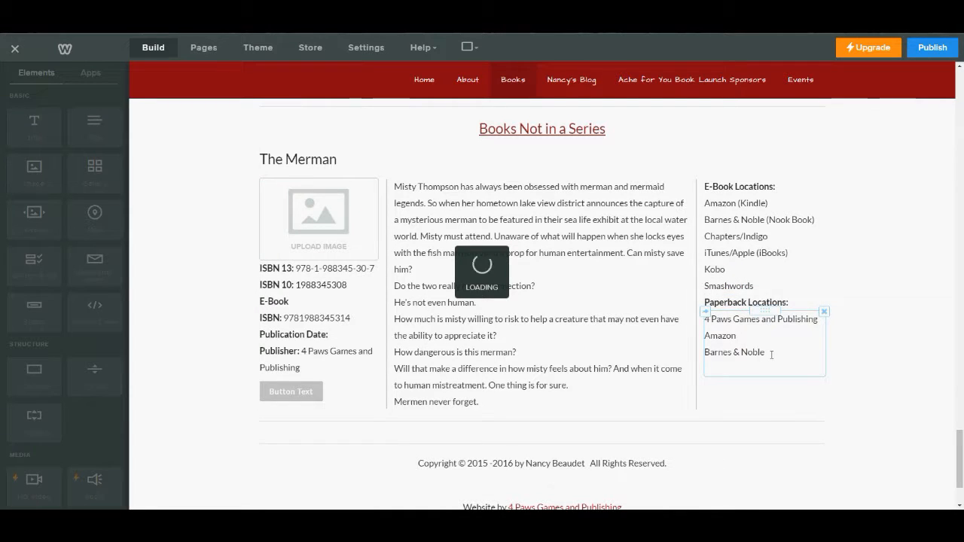
left_click_drag(770, 376, 705, 340)
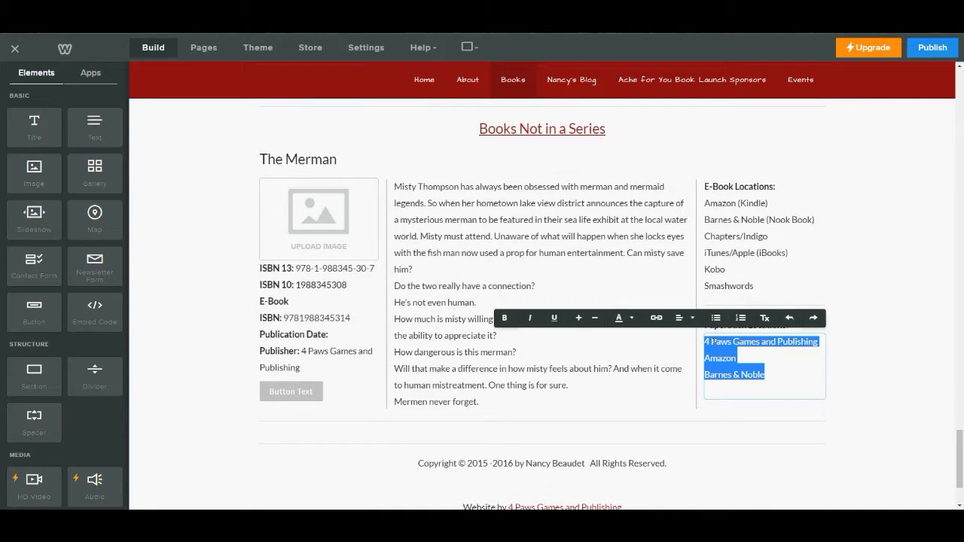
right_click(705, 348)
left_click(705, 374)
Set the top margin of The Merman's divider to 10 and paste its paperback retailer list under Part 2's Paperback Locations
left_click(737, 305)
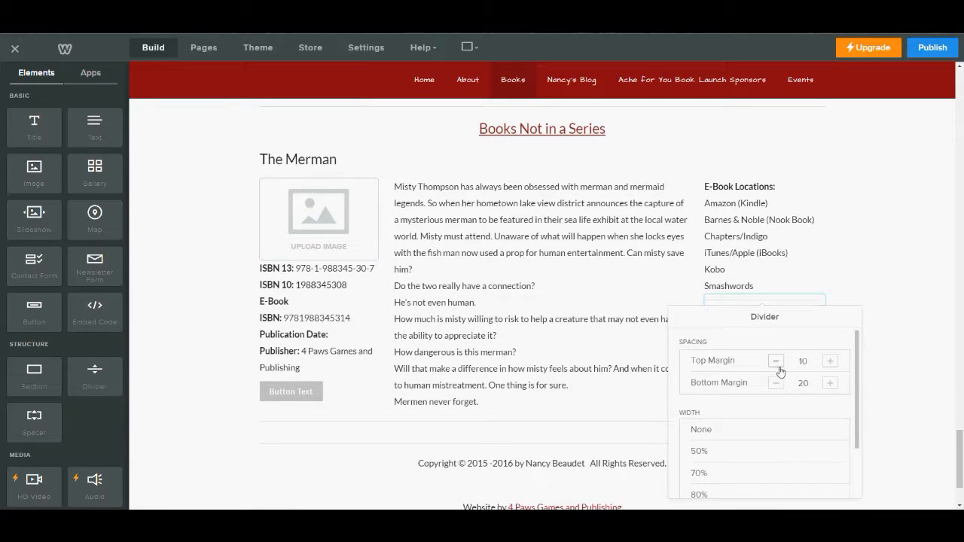
scroll(866, 286, "up", 3)
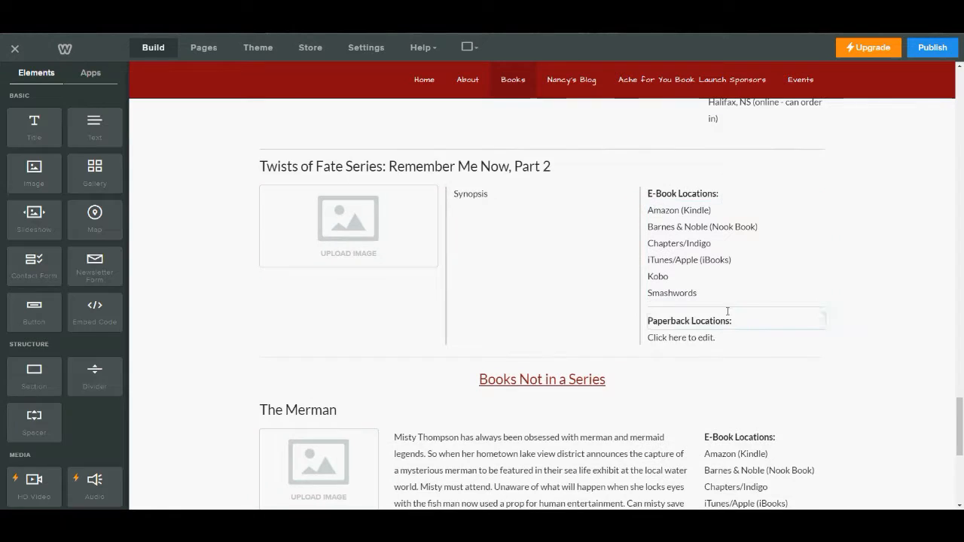
left_click(709, 337)
key("ctrl+v")
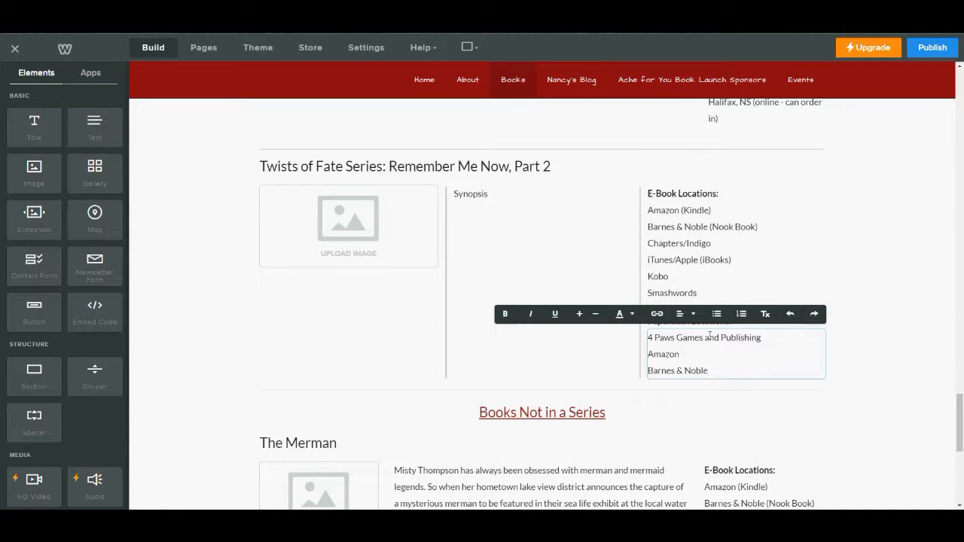
left_click(920, 351)
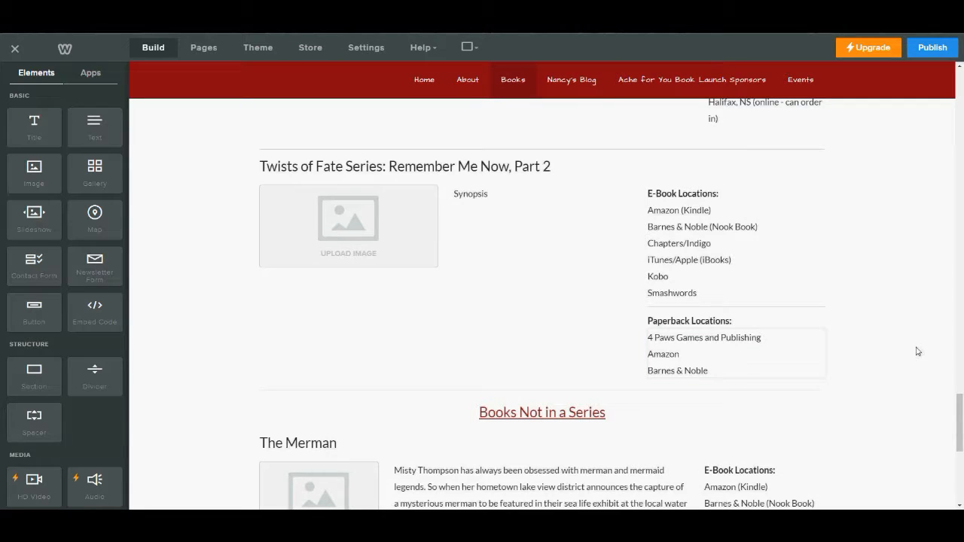
Add McNally Robinson below Barnes & Noble in Part 2's paperback retailer list
scroll(896, 343, "down", 1)
scroll(757, 341, "up", 2)
scroll(755, 339, "down", 2)
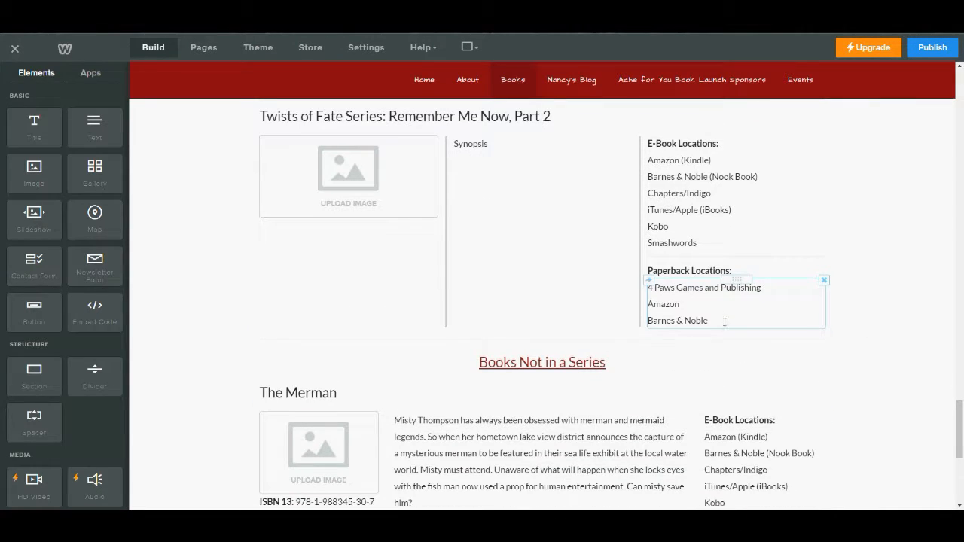
scroll(725, 322, "down", 2)
scroll(724, 321, "down", 3)
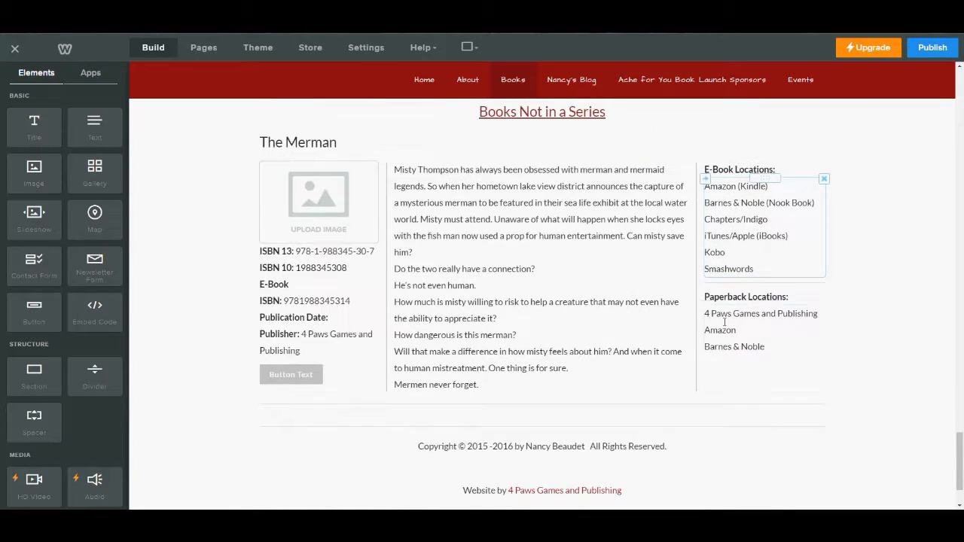
scroll(730, 325, "up", 10)
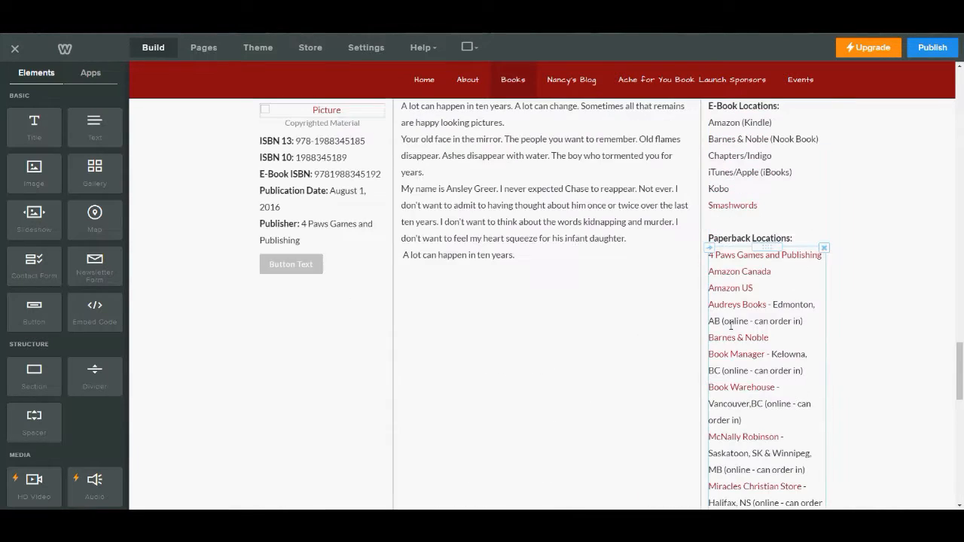
scroll(731, 325, "down", 2)
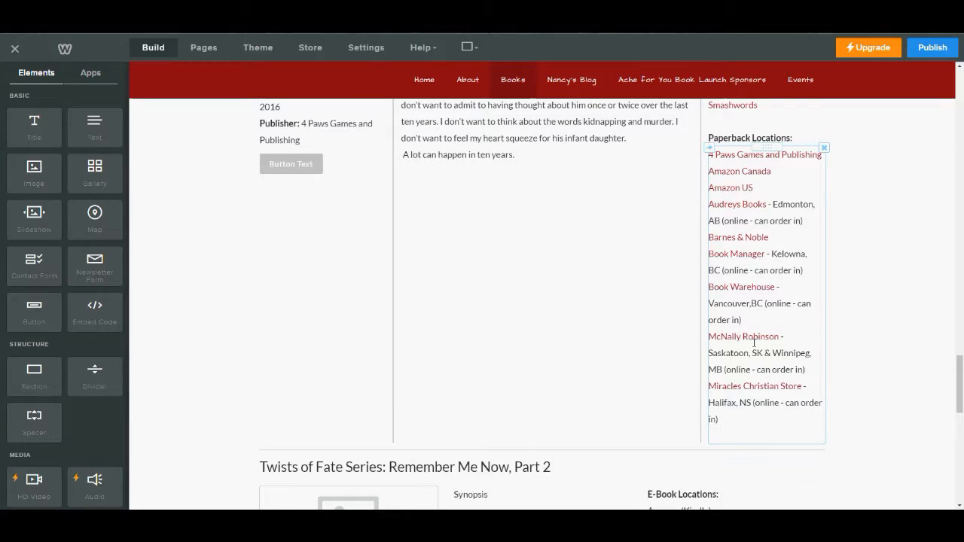
scroll(760, 338, "down", 5)
left_click(718, 273)
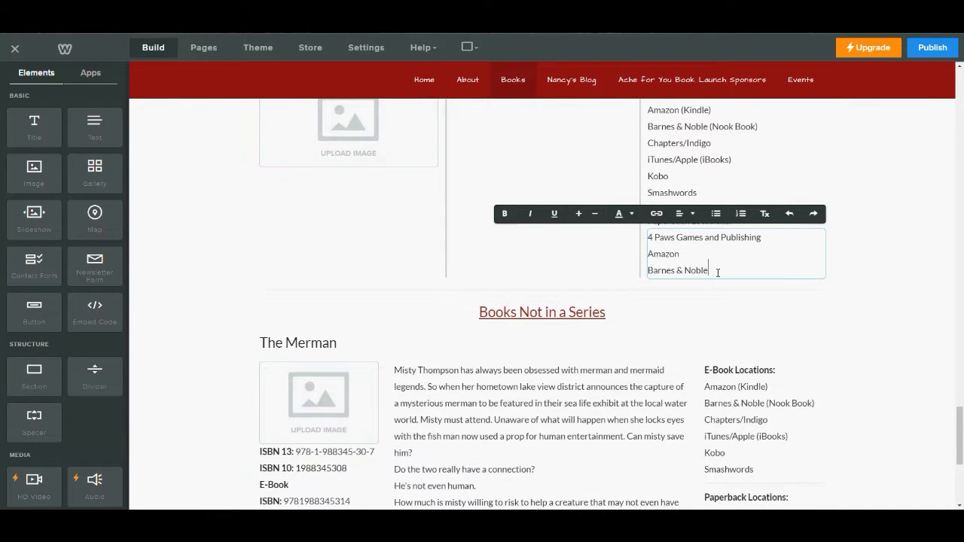
key("Return")
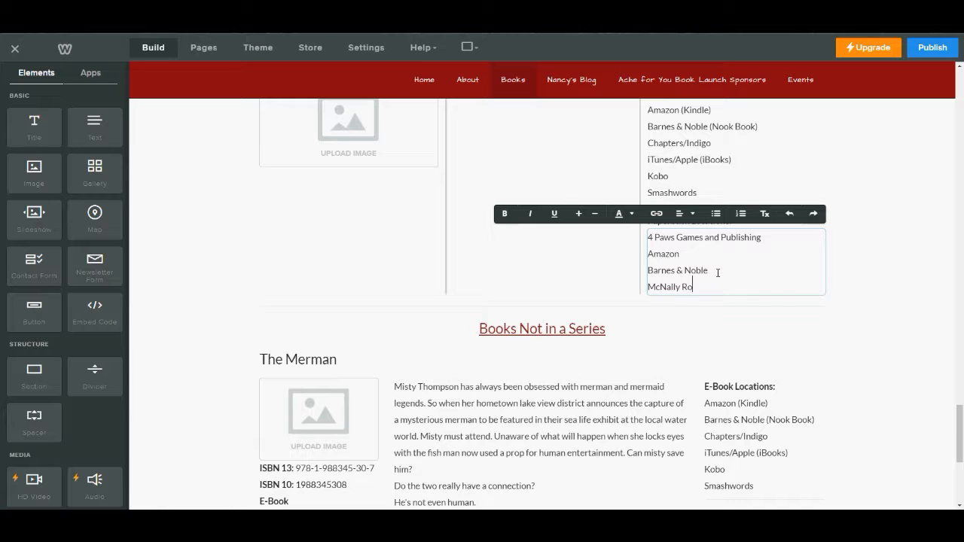
type("McNally Robinson")
key("Return")
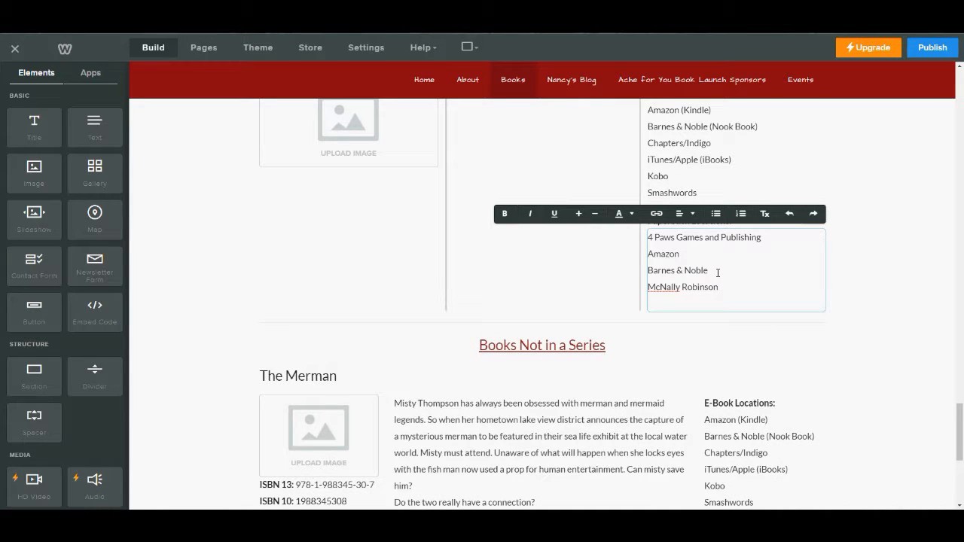
left_click_drag(721, 291, 646, 287)
left_click(693, 213)
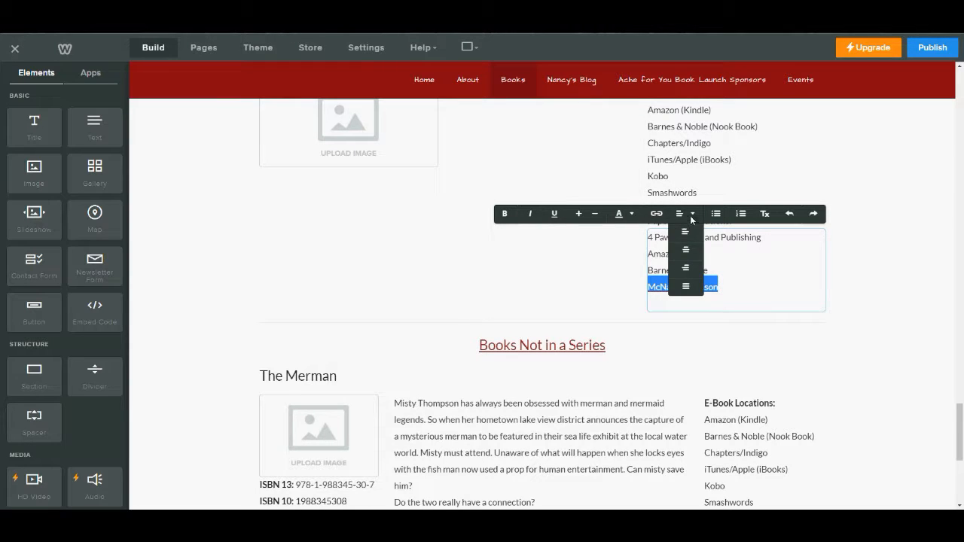
left_click(877, 327)
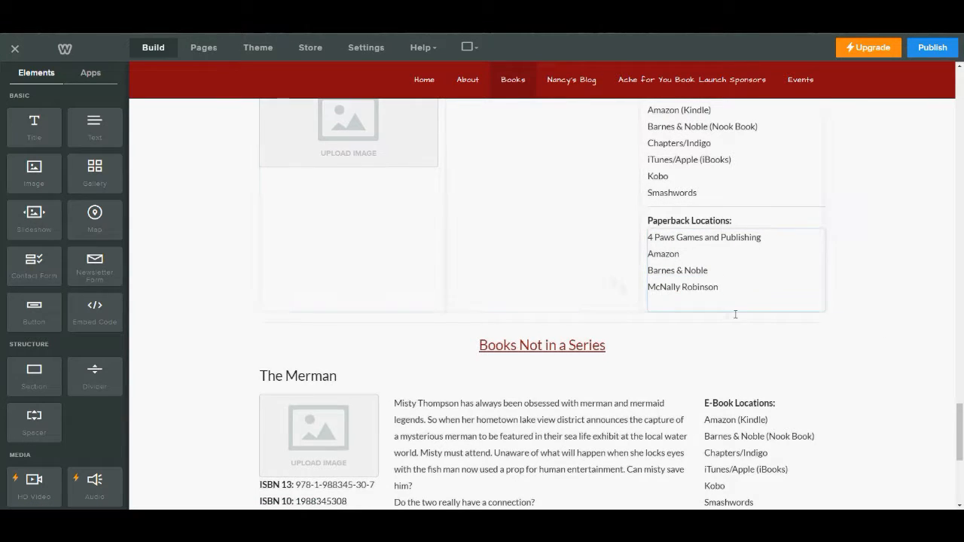
left_click(679, 296)
left_click(202, 334)
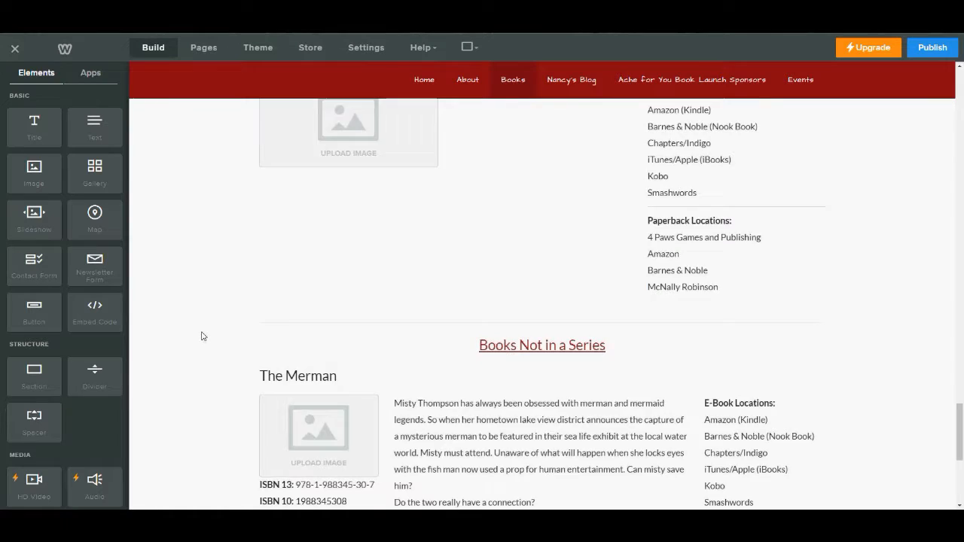
Copy the preceding book's ISBN, publication date and publisher details into a new text block below Part 2's image placeholder
scroll(202, 335, "up", 3)
scroll(202, 335, "up", 1)
scroll(202, 335, "down", 2)
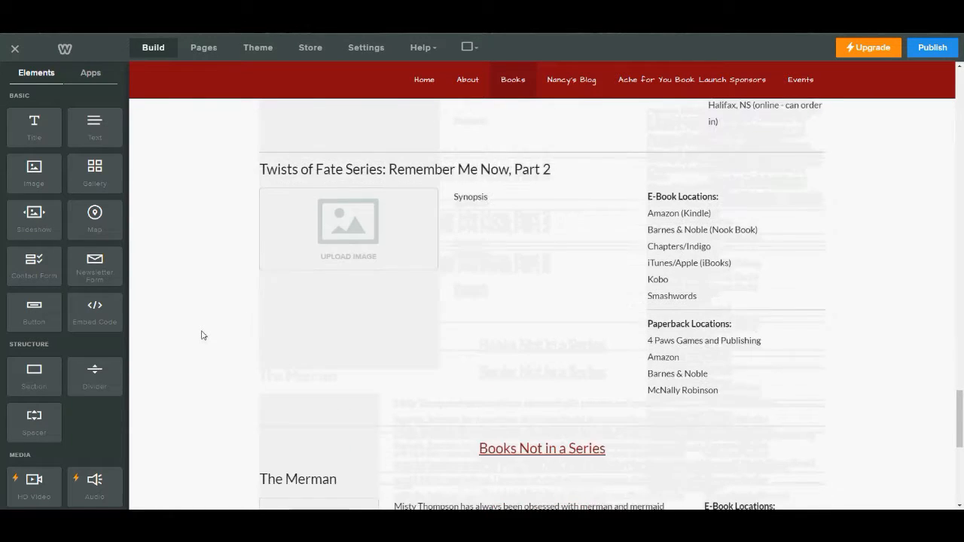
scroll(202, 335, "up", 5)
scroll(202, 335, "up", 3)
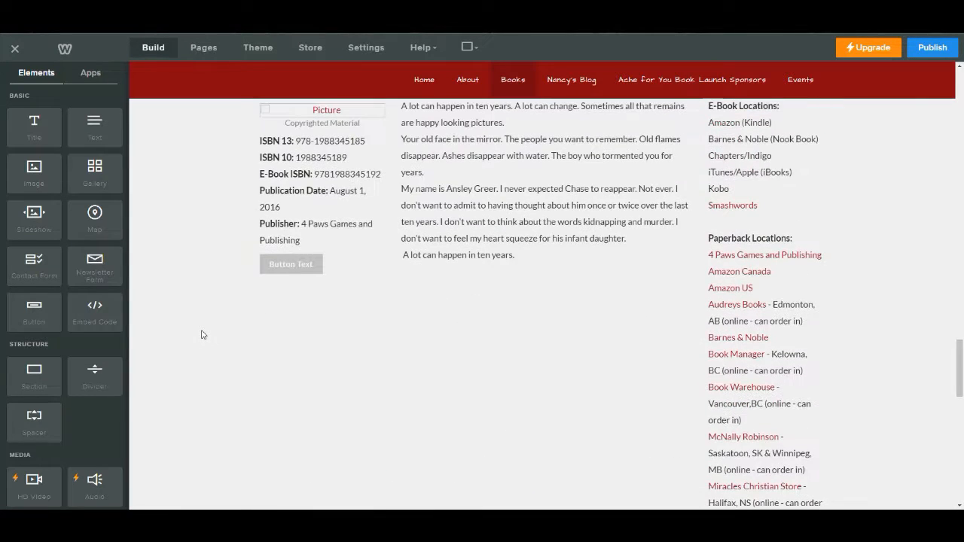
left_click_drag(315, 242, 259, 140)
right_click(278, 158)
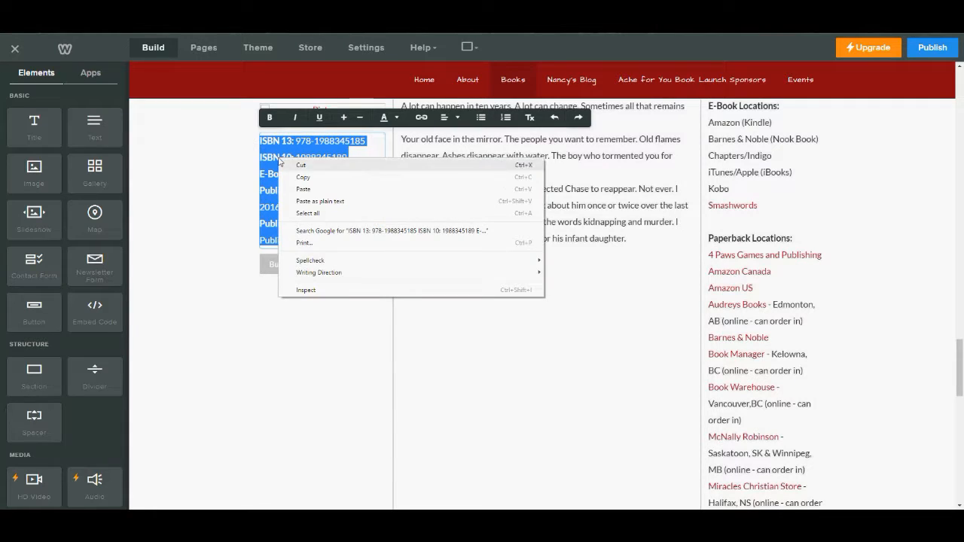
left_click(306, 182)
scroll(211, 340, "down", 5)
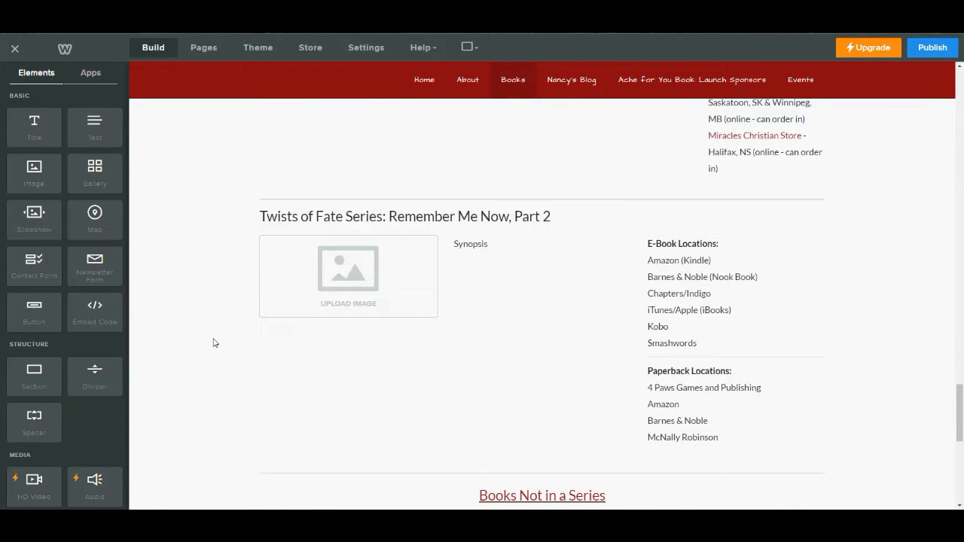
left_click_drag(97, 132, 353, 335)
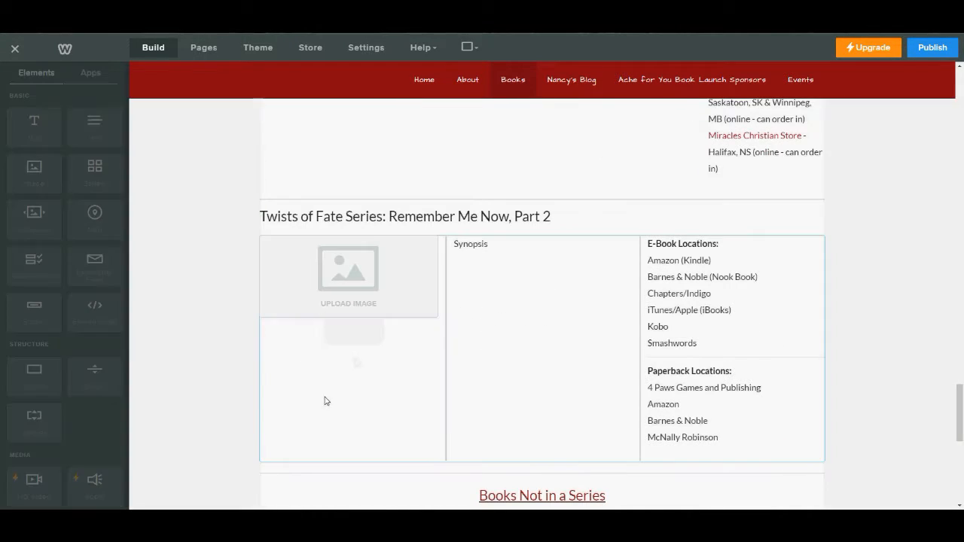
scroll(327, 392, "down", 2)
left_click(326, 227)
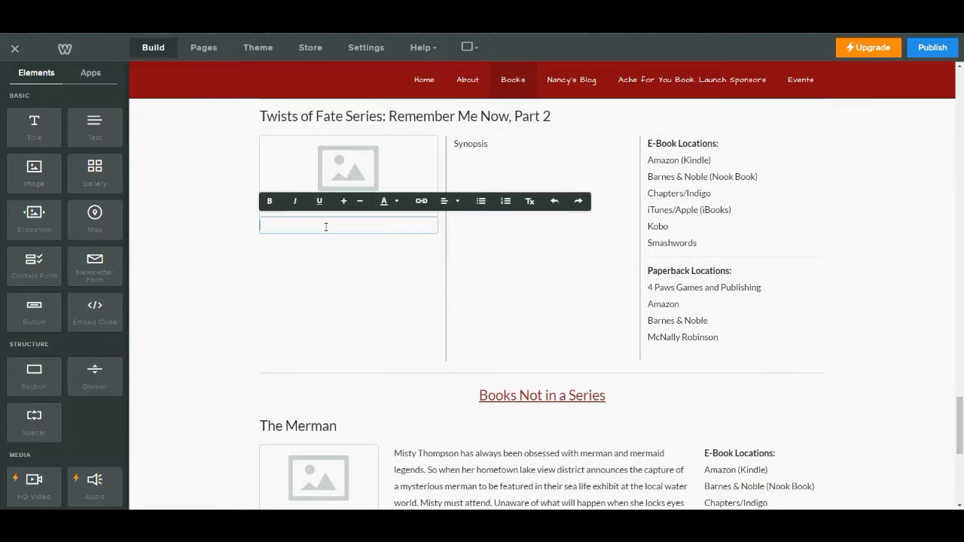
key("ctrl+v")
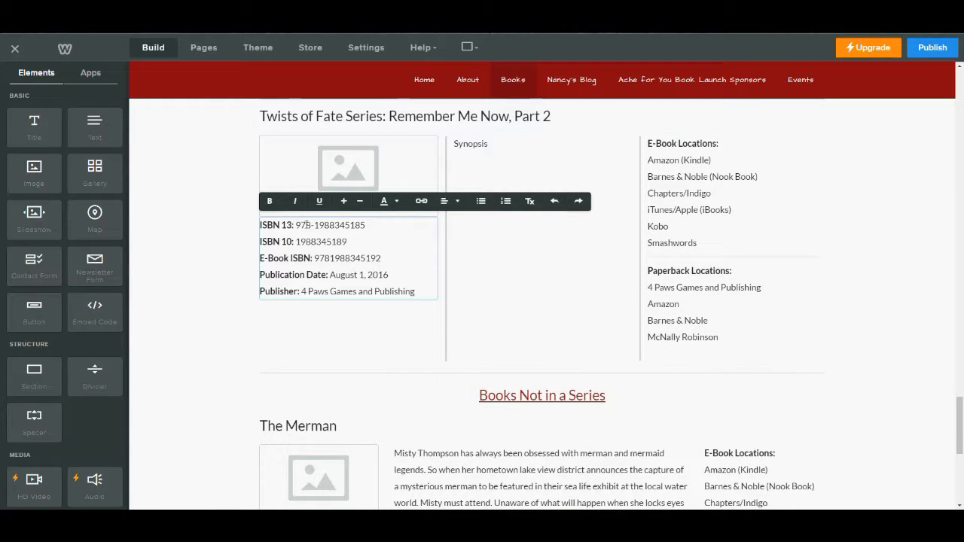
Clear the ISBN 13, ISBN 10, E-Book ISBN and Publication Date values in Part 2's details, keeping the labels and publisher
left_click_drag(295, 224, 365, 224)
key("BackSpace")
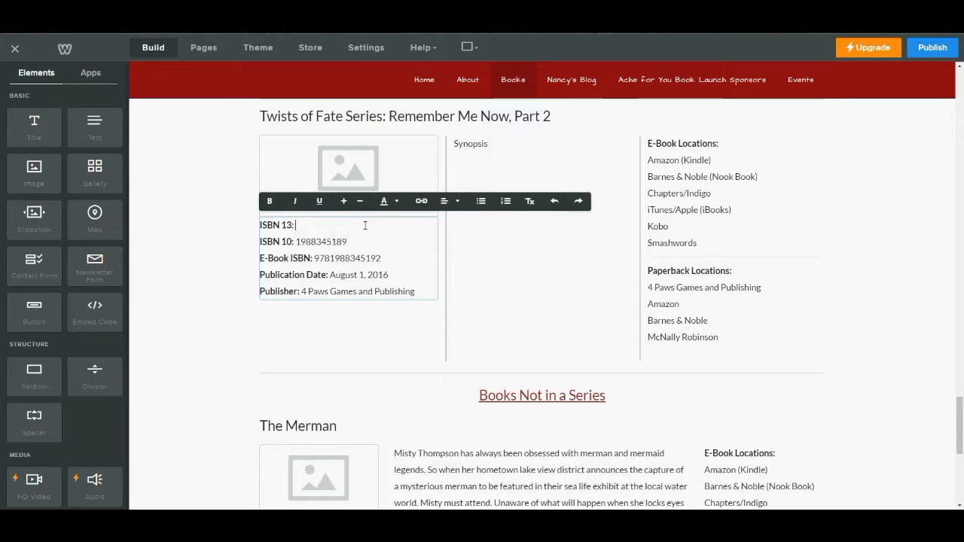
left_click_drag(296, 241, 384, 259)
key("BackSpace")
key("BackSpace")
left_click_drag(330, 275, 390, 276)
key("BackSpace")
left_click(334, 324)
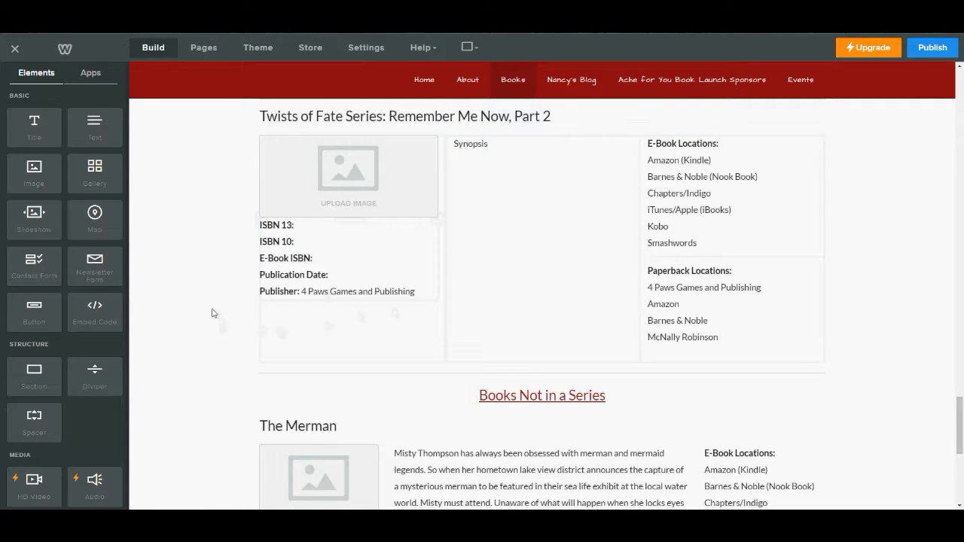
Upload The Merman Front Cover.jpg from The Merman folder into The Merman's image placeholder
scroll(211, 313, "down", 3)
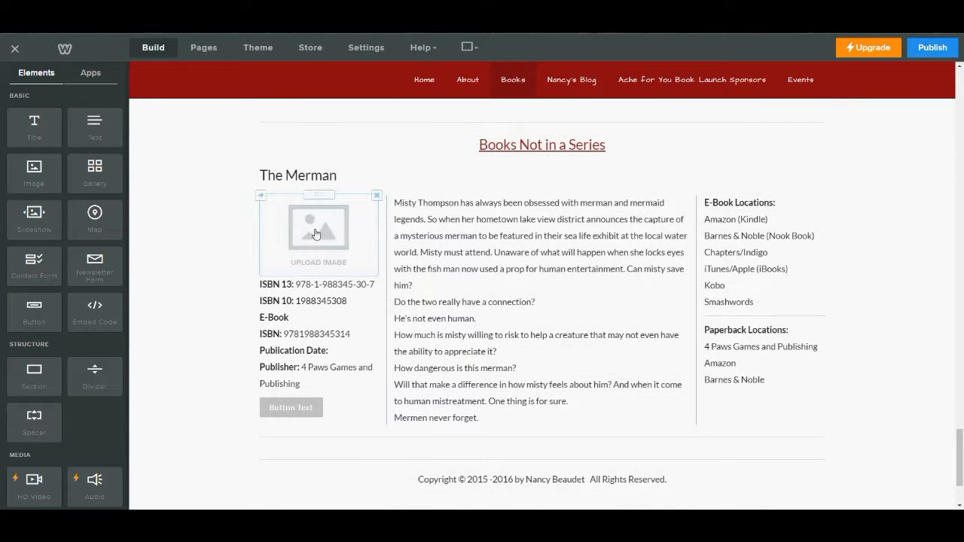
left_click(315, 234)
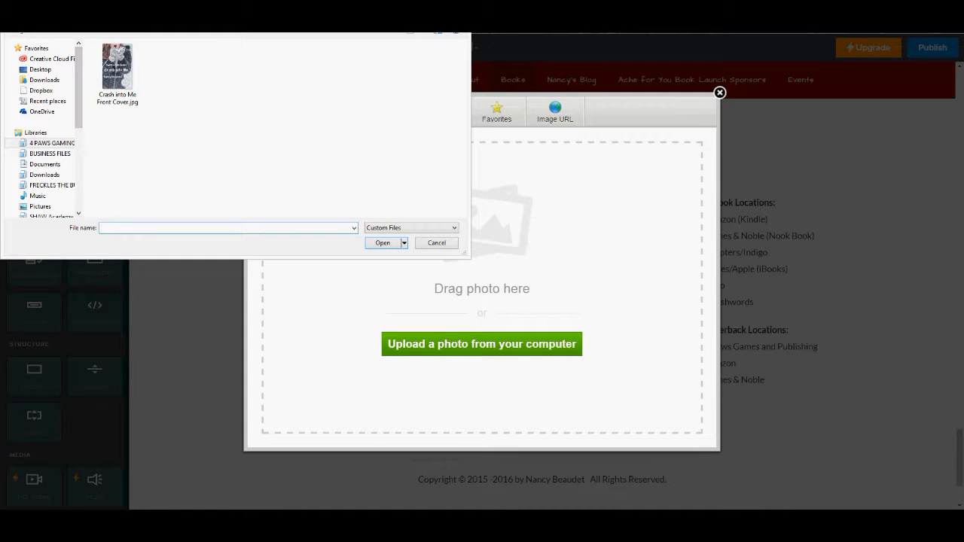
left_click(230, 12)
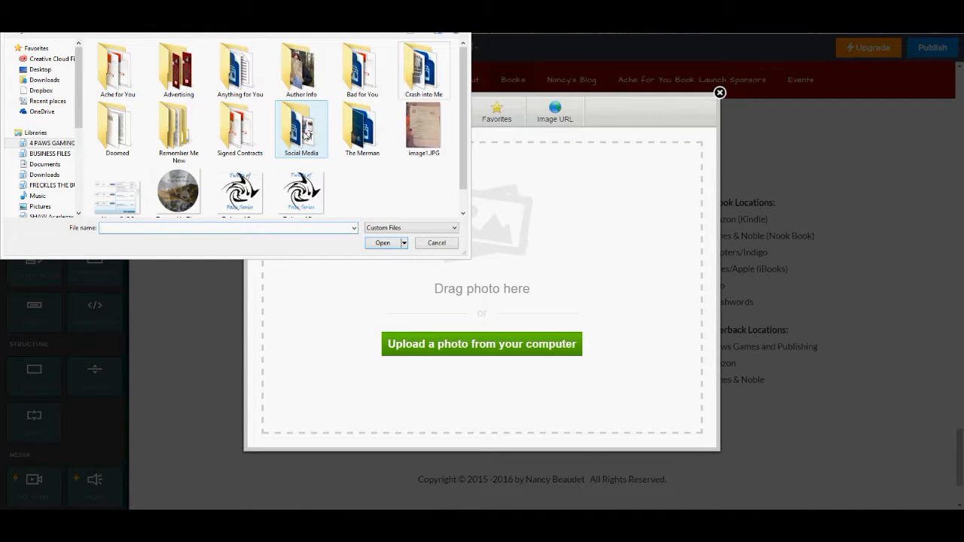
double_click(362, 141)
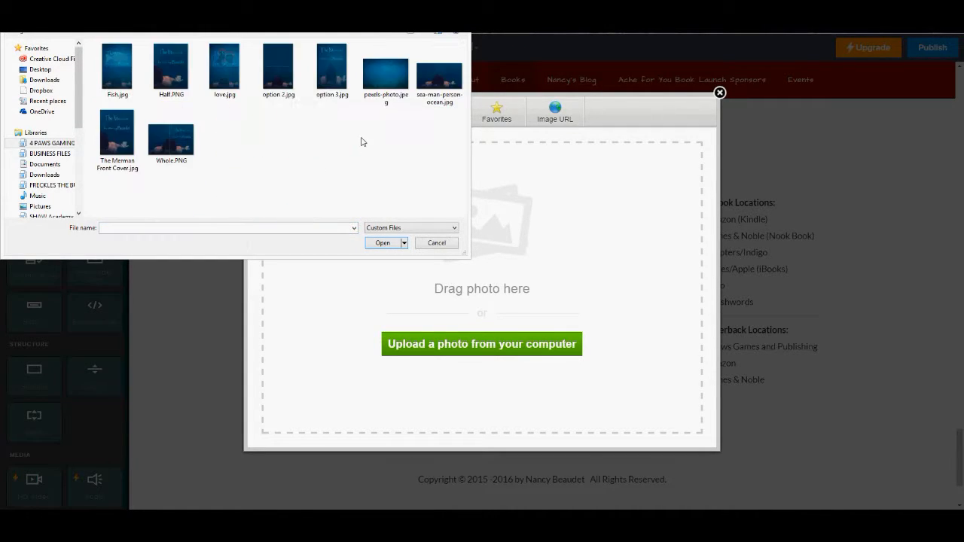
left_click(109, 141)
left_click(383, 242)
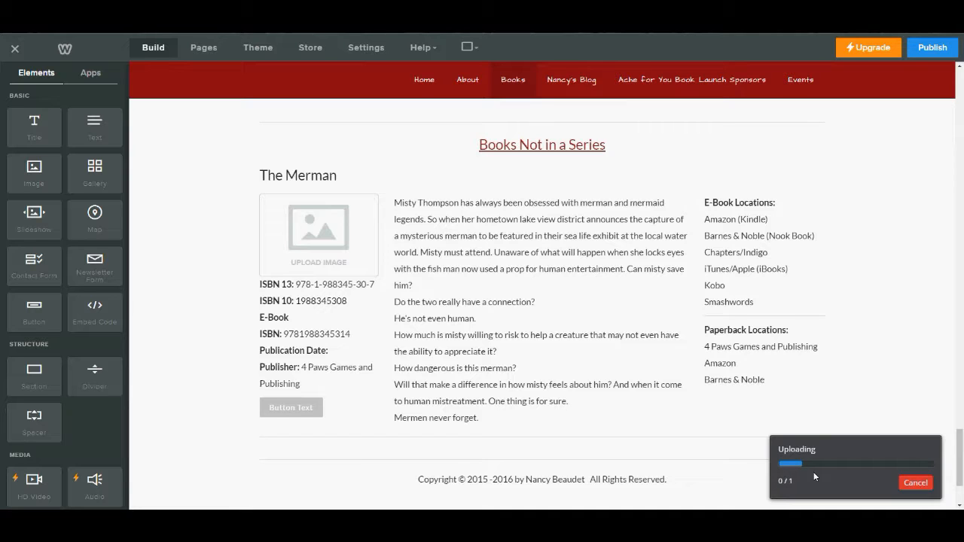
Change the button below The Merman's publisher details to the small red button style
scroll(261, 396, "down", 1)
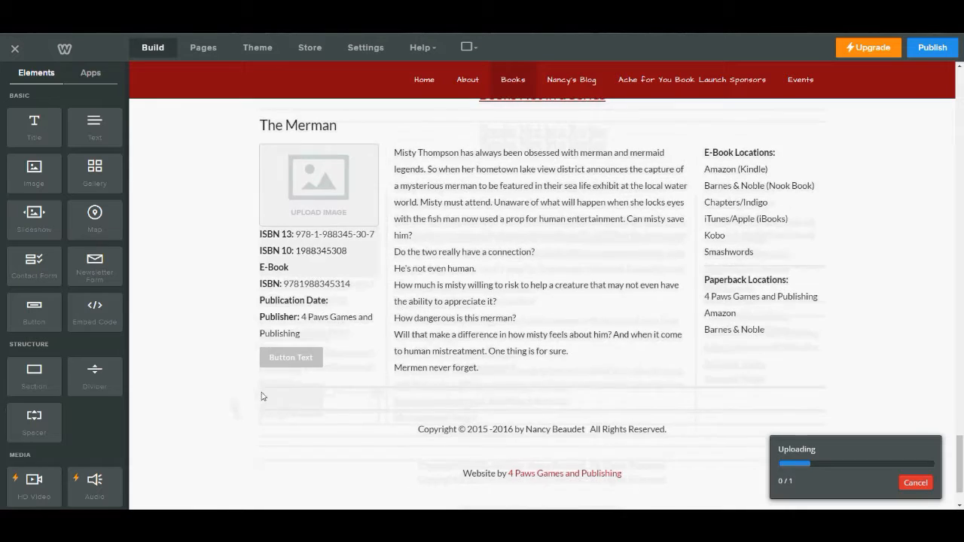
left_click(298, 358)
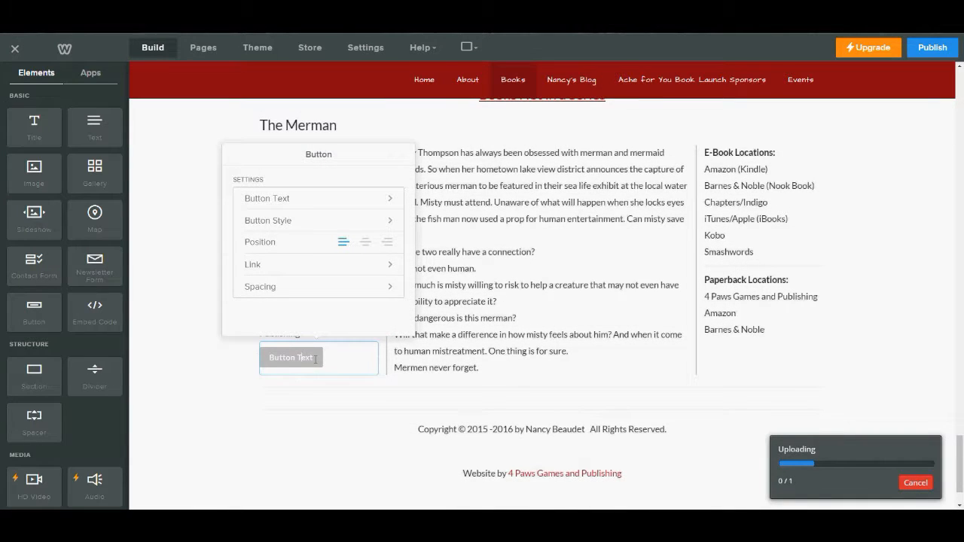
left_click(291, 220)
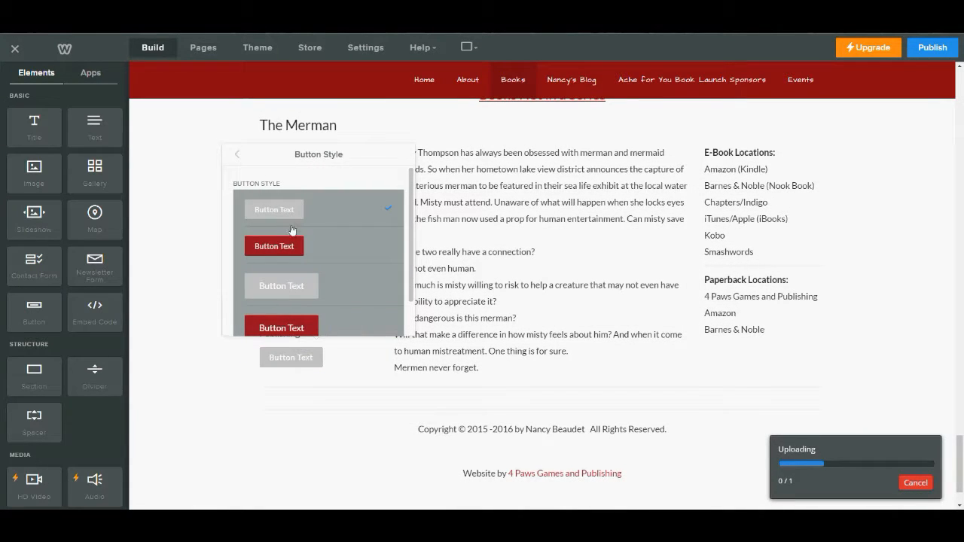
left_click(286, 251)
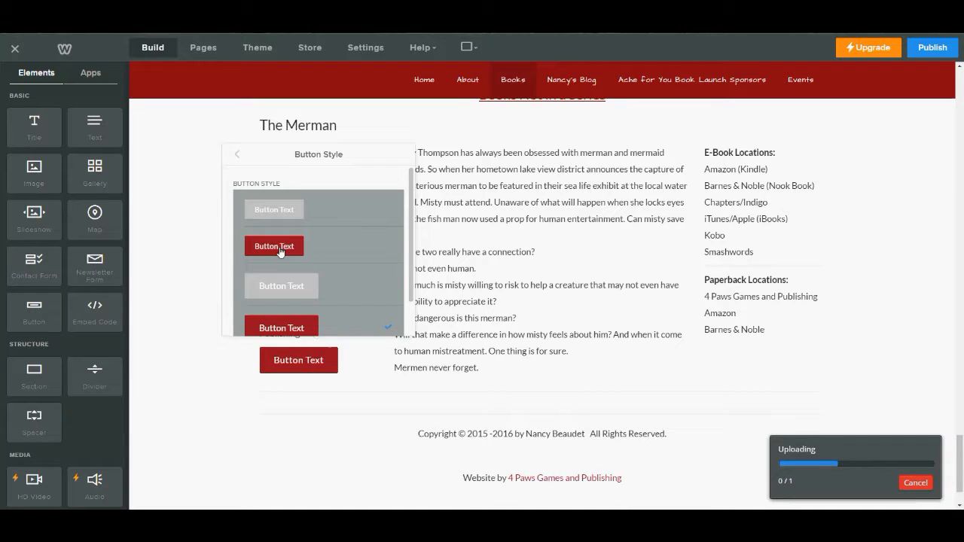
left_click(238, 156)
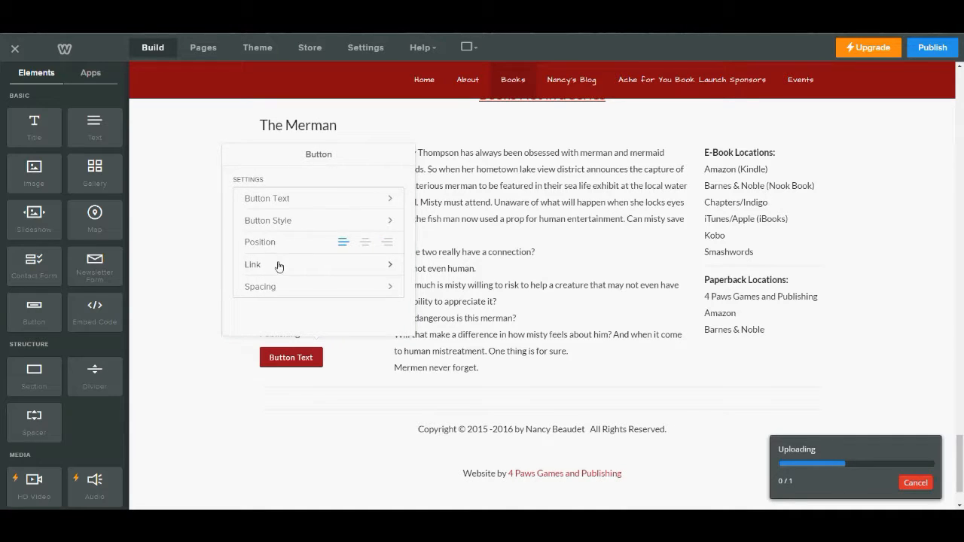
Set the text of The Merman's button to "Reviews"
left_click(288, 201)
left_click_drag(289, 198, 241, 197)
type("Reviews")
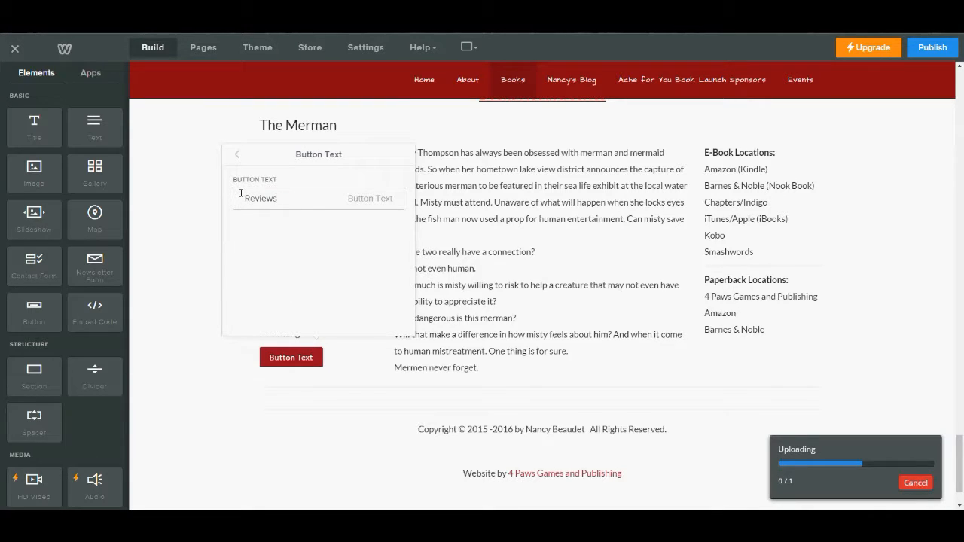
left_click(239, 157)
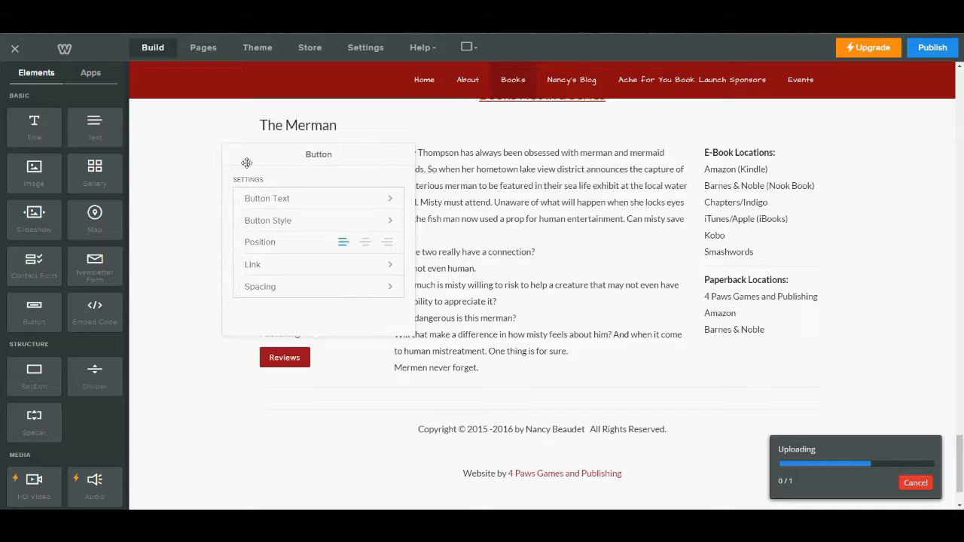
Try centring The Merman's Reviews button and check the standard pages available for its link
left_click(364, 243)
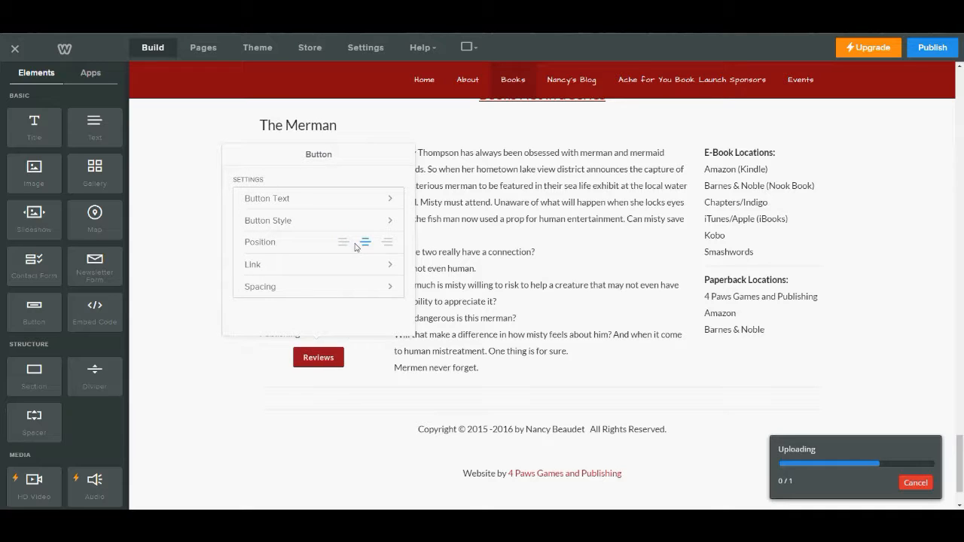
left_click(344, 243)
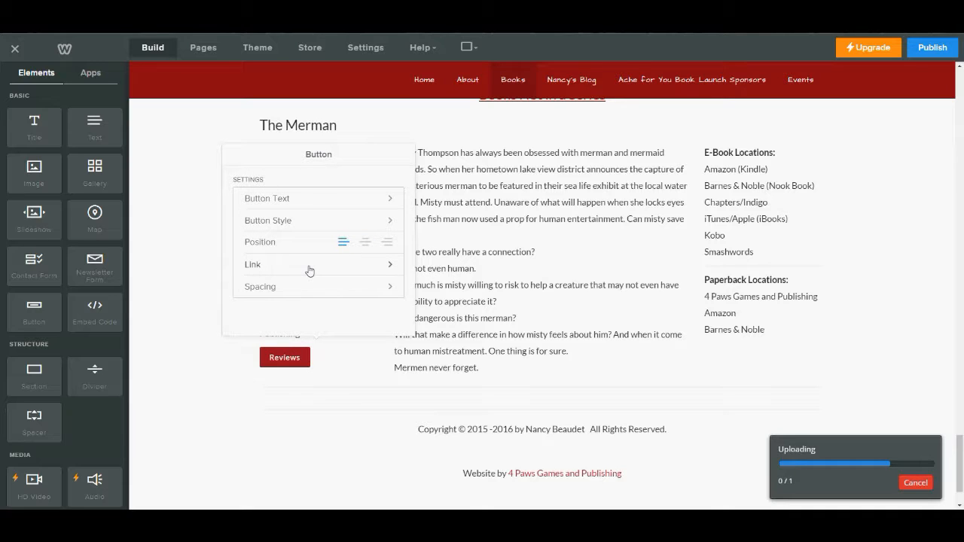
left_click(308, 269)
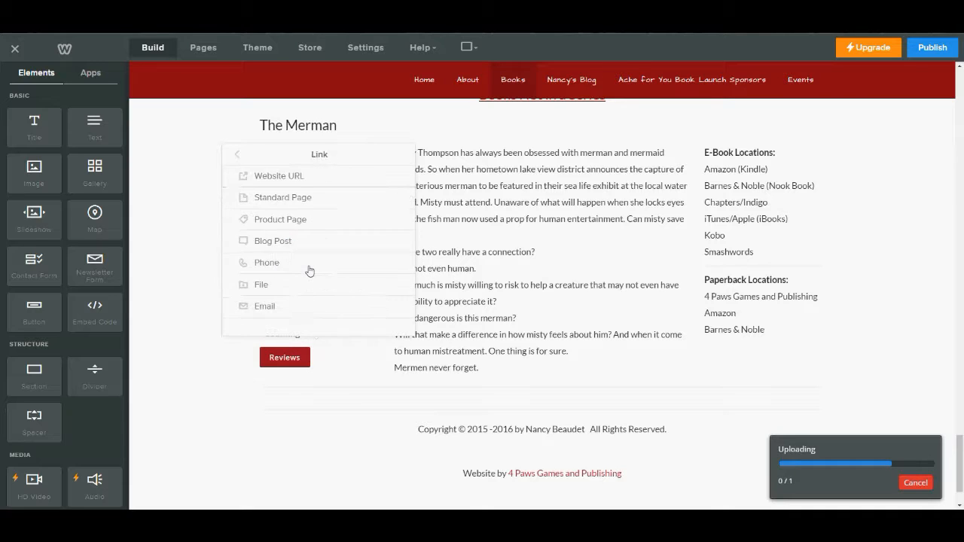
left_click(286, 197)
scroll(288, 254, "down", 3)
scroll(290, 264, "up", 2)
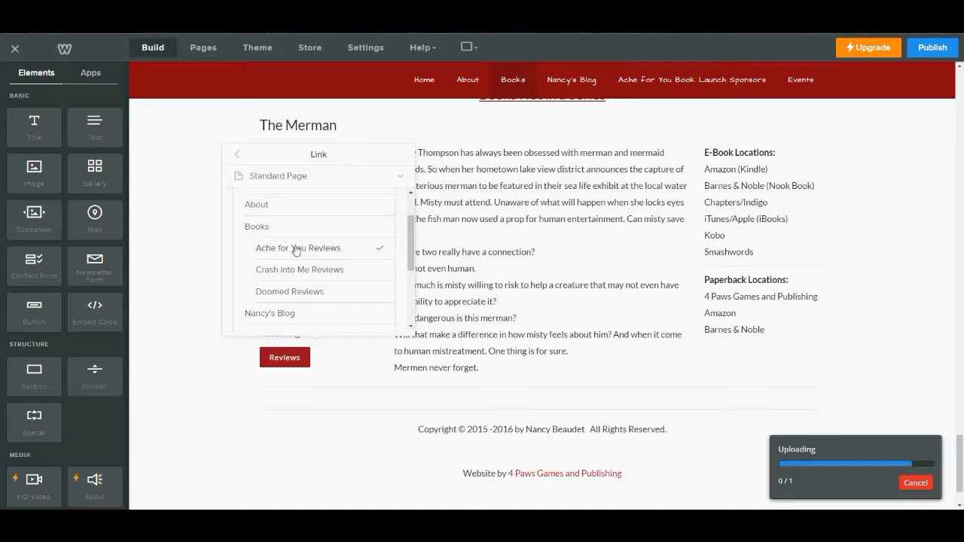
left_click(238, 156)
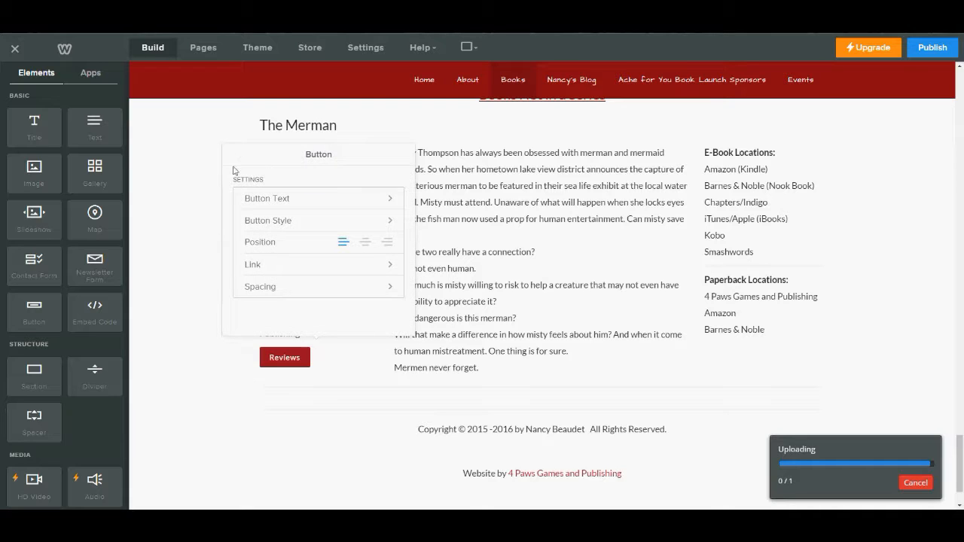
left_click(170, 326)
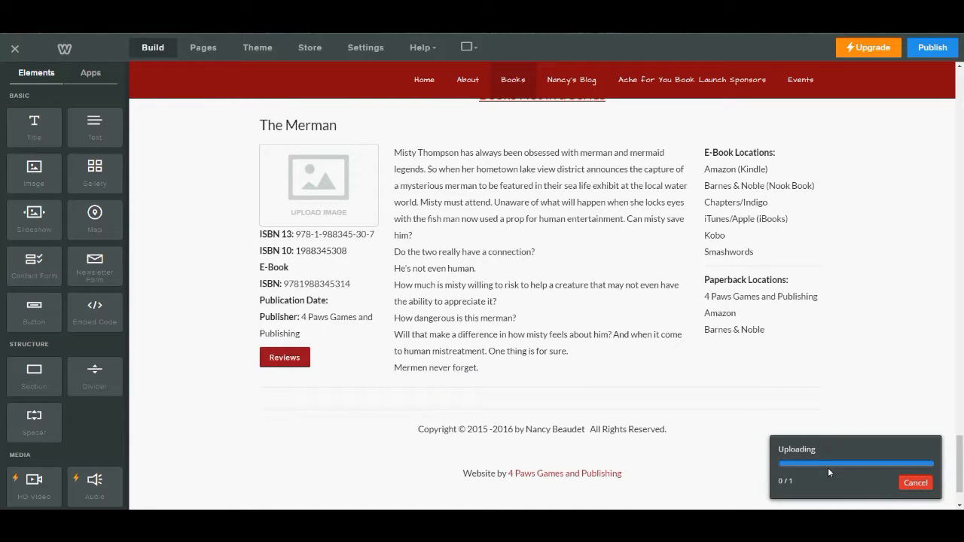
Widen The Merman's cover column and its retailer column, narrowing the synopsis column between them
scroll(186, 324, "up", 4)
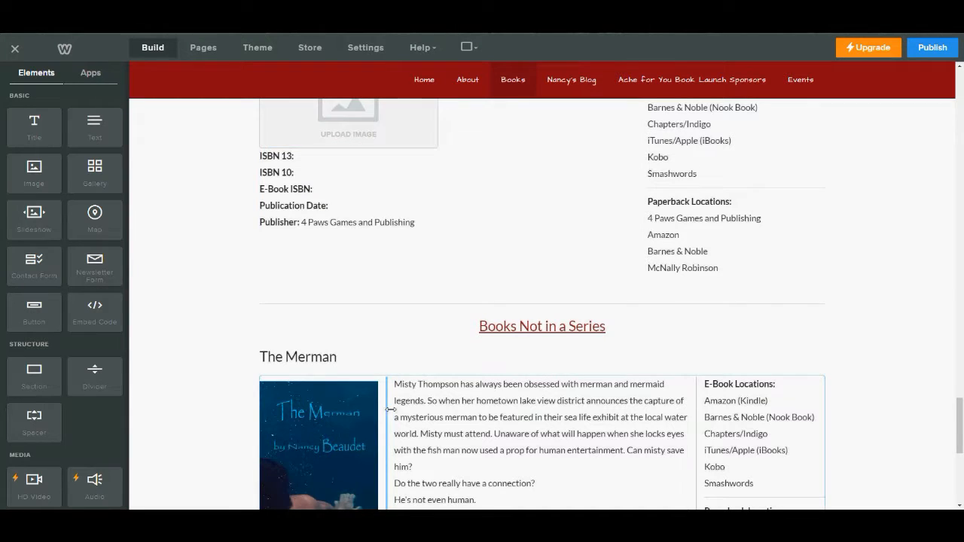
left_click_drag(390, 409, 438, 252)
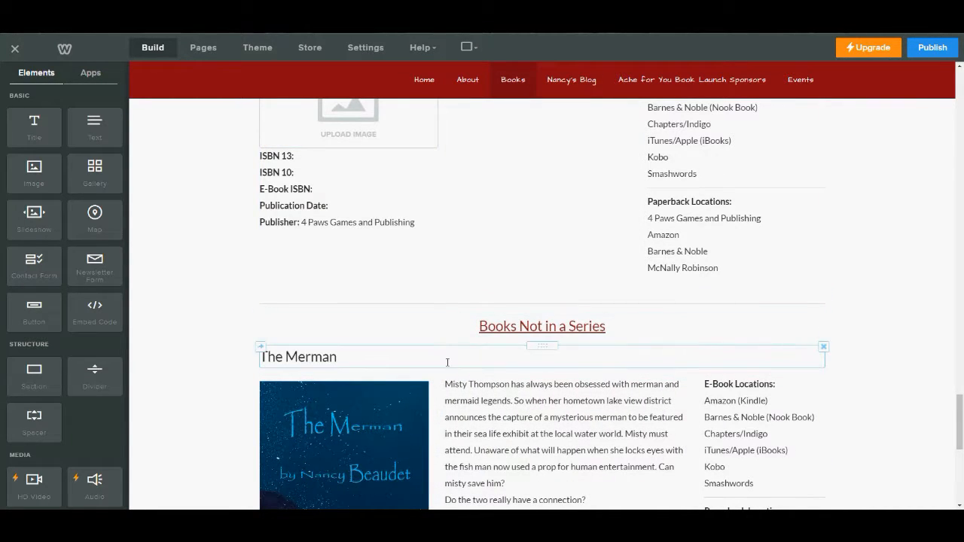
left_click_drag(446, 395, 444, 252)
scroll(434, 331, "down", 2)
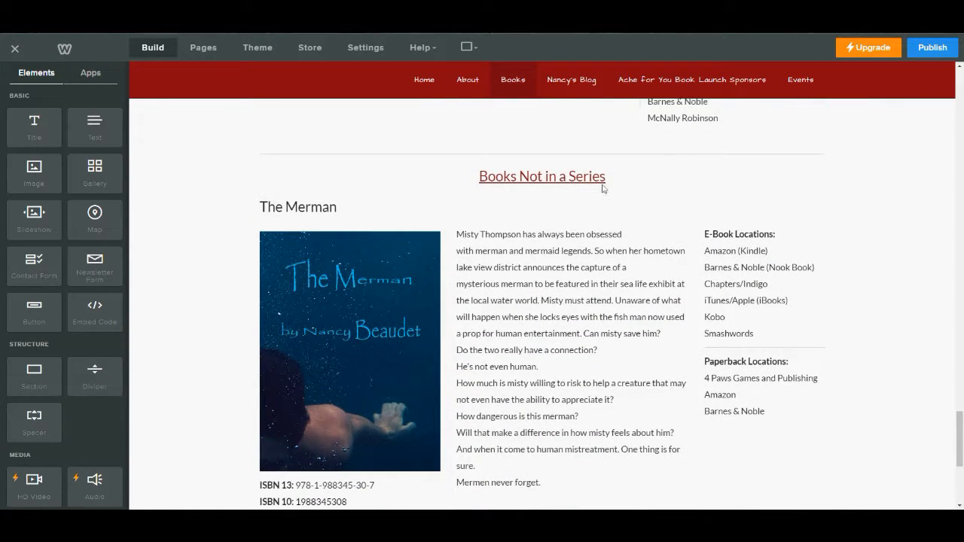
left_click_drag(695, 293, 657, 293)
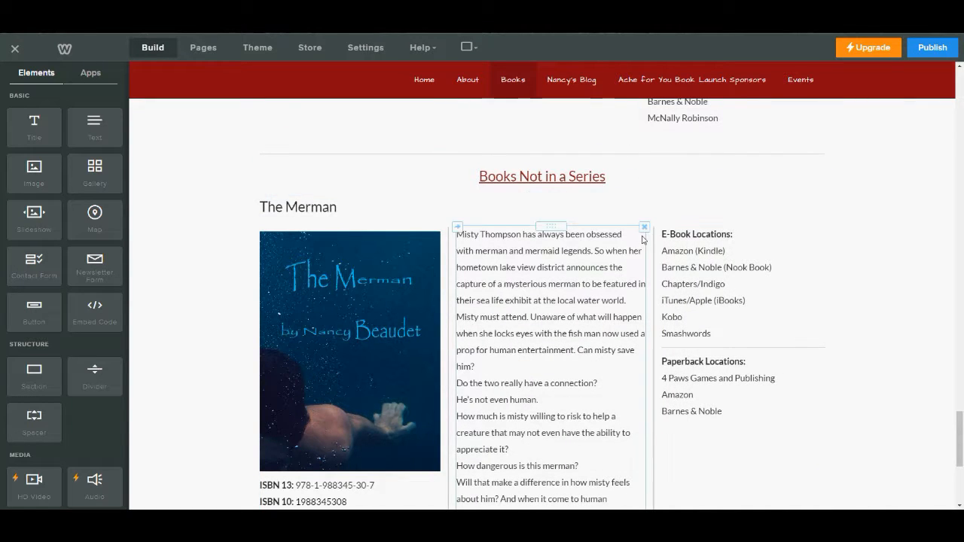
left_click_drag(649, 242, 637, 242)
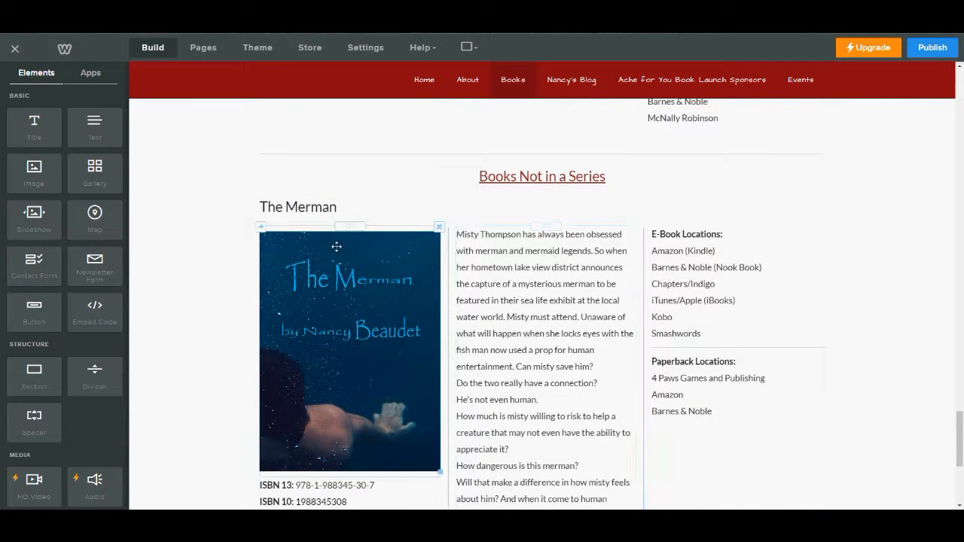
Add a button below the publisher details in the Remember Me Now, Part 2 section
scroll(301, 225, "down", 2)
scroll(202, 205, "up", 7)
scroll(218, 241, "down", 7)
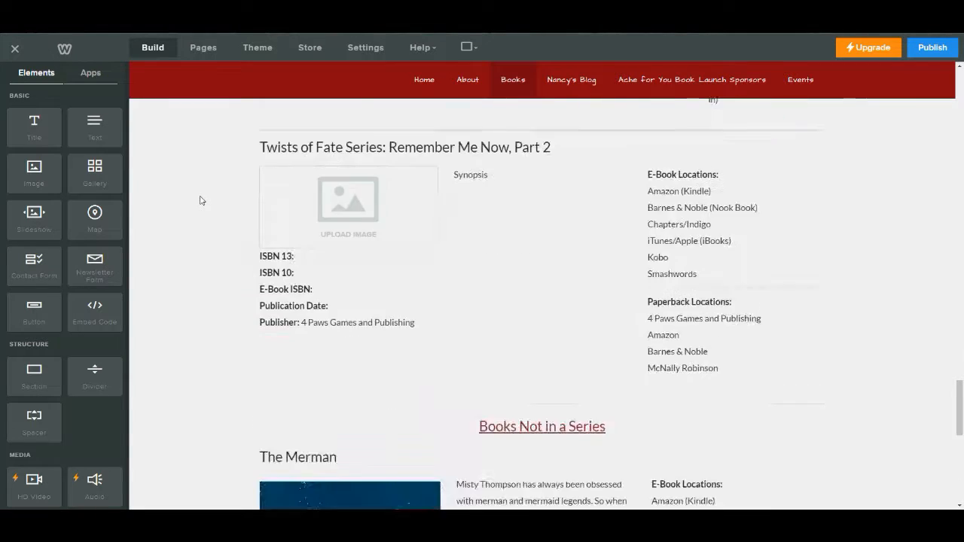
scroll(204, 269, "up", 2)
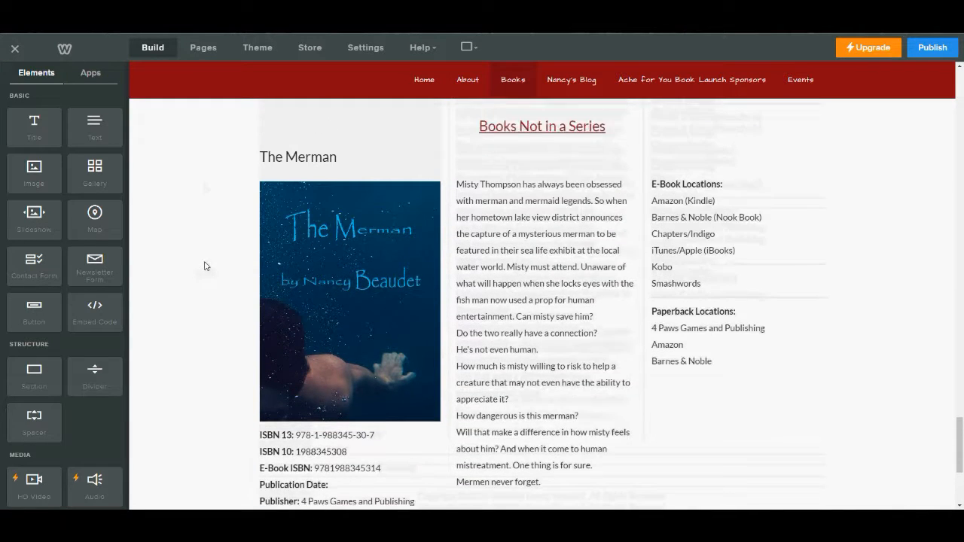
scroll(205, 266, "down", 1)
scroll(269, 452, "down", 1)
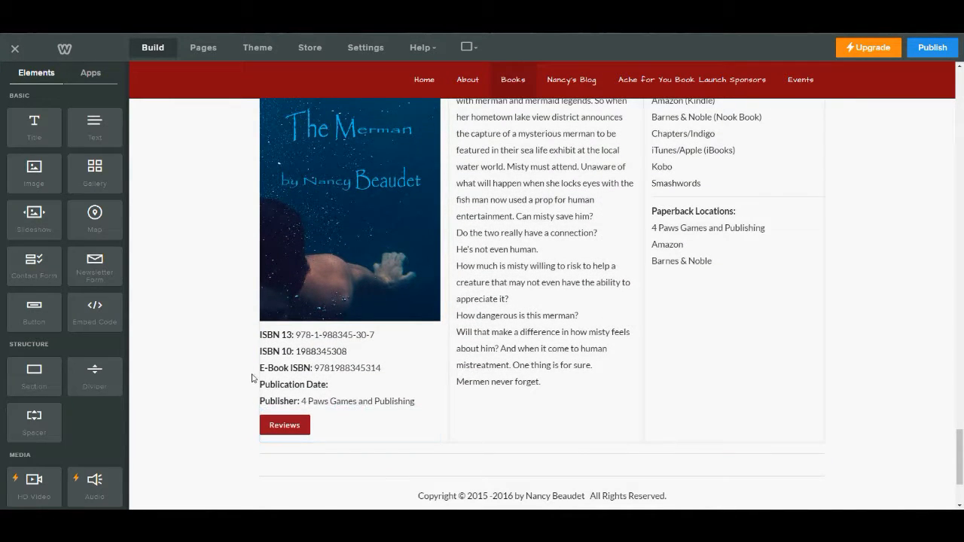
scroll(243, 374, "up", 4)
scroll(243, 373, "up", 1)
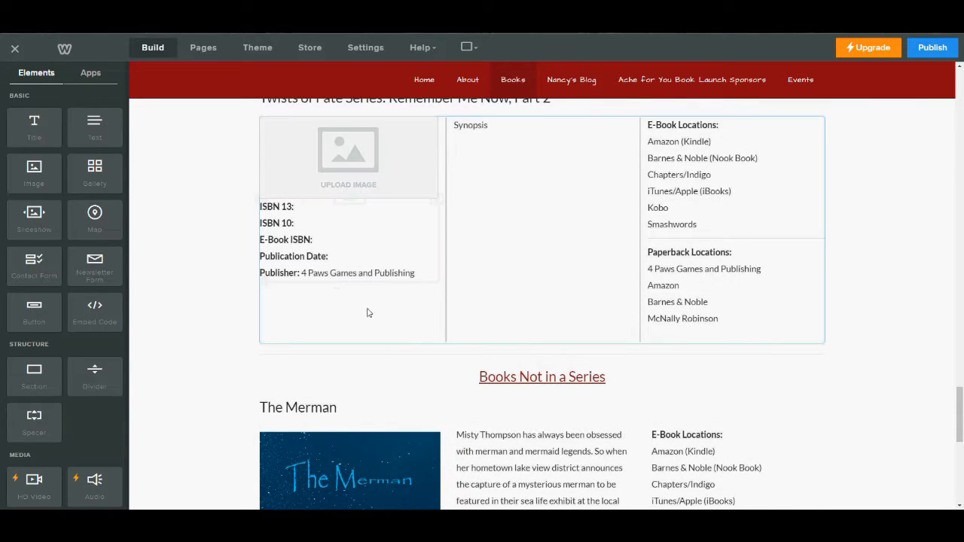
left_click_drag(38, 326, 324, 307)
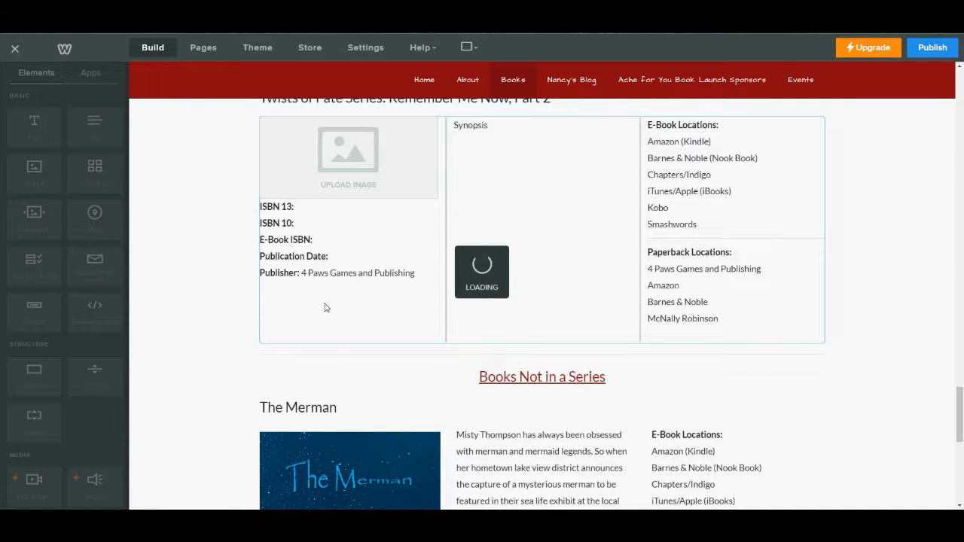
Change the new button in the Part 2 section to the small red button style
left_click(313, 298)
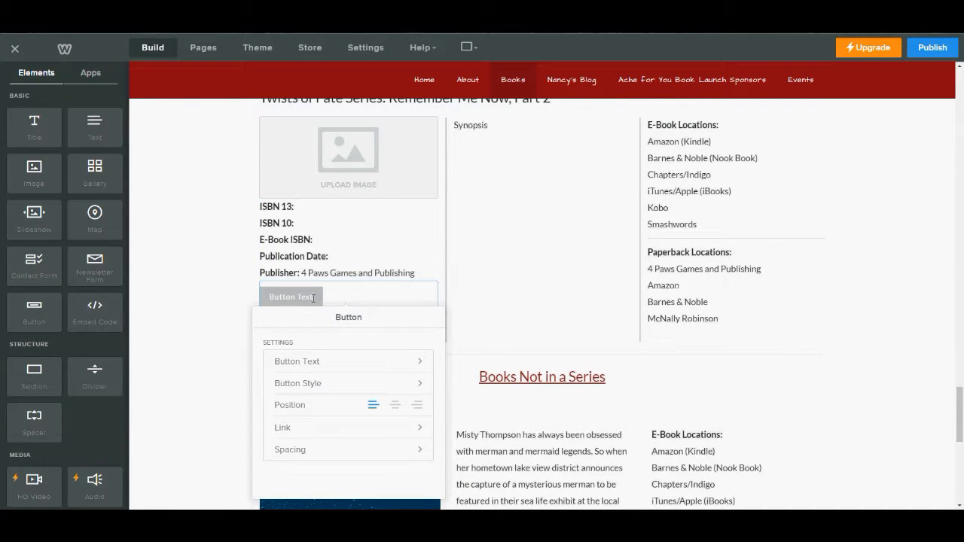
left_click(315, 383)
left_click(309, 410)
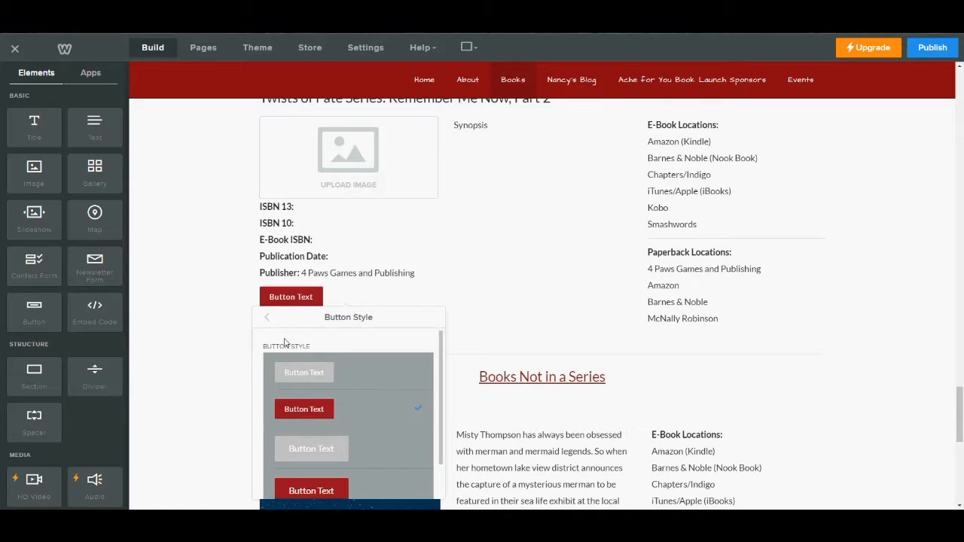
left_click(268, 319)
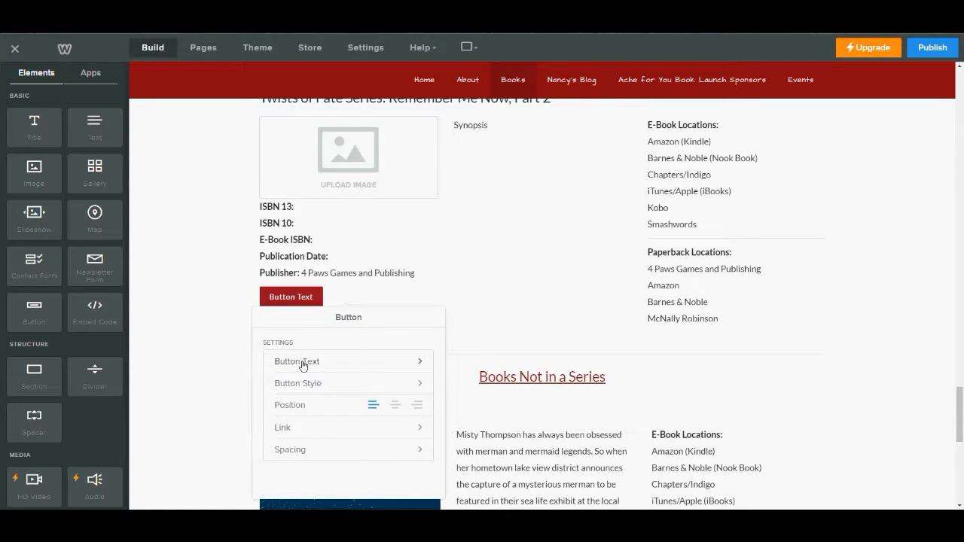
Set the text of Part 2's button to "Reviews"
left_click(308, 362)
left_click_drag(319, 361, 274, 361)
type("R")
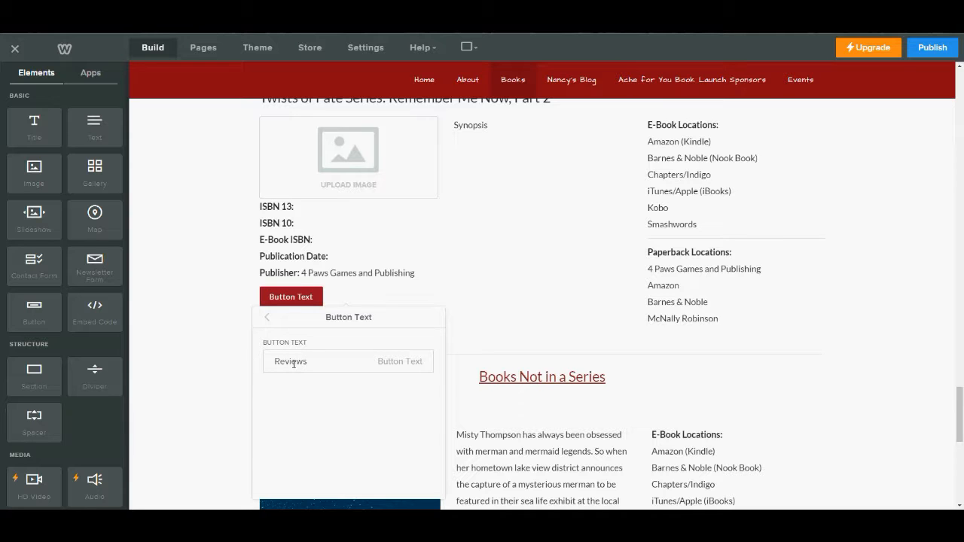
type("eviews")
left_click(270, 322)
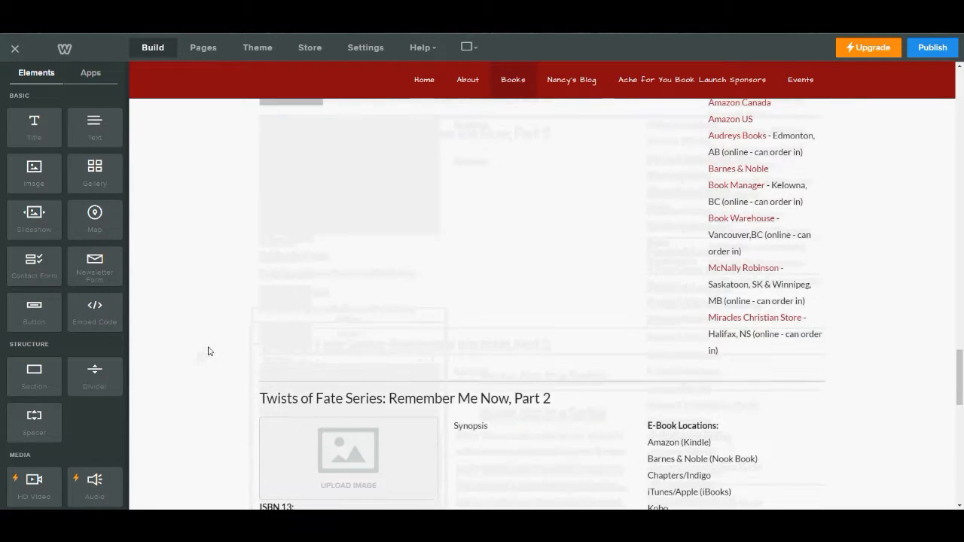
Change the Reviews button in the Crash into Me section to the small red button style
scroll(211, 351, "up", 5)
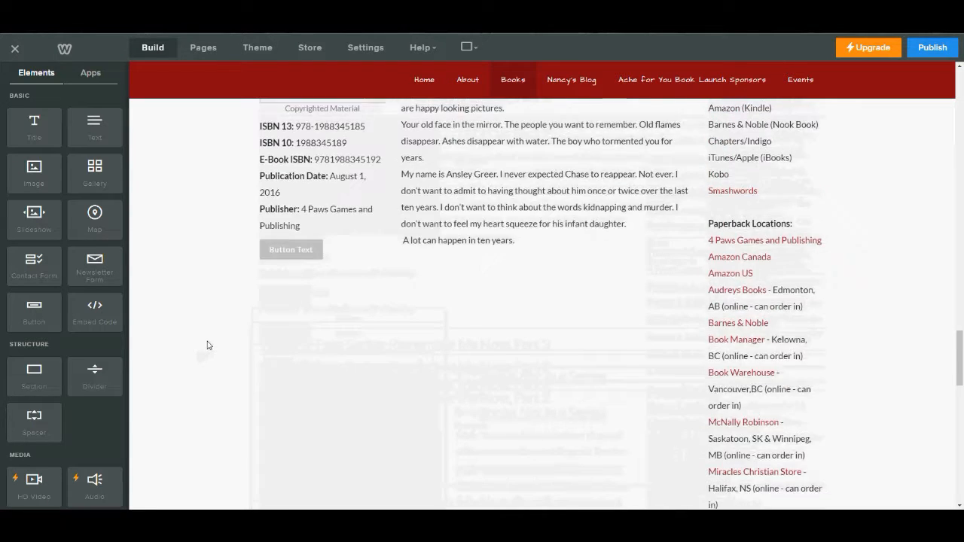
scroll(208, 344, "up", 8)
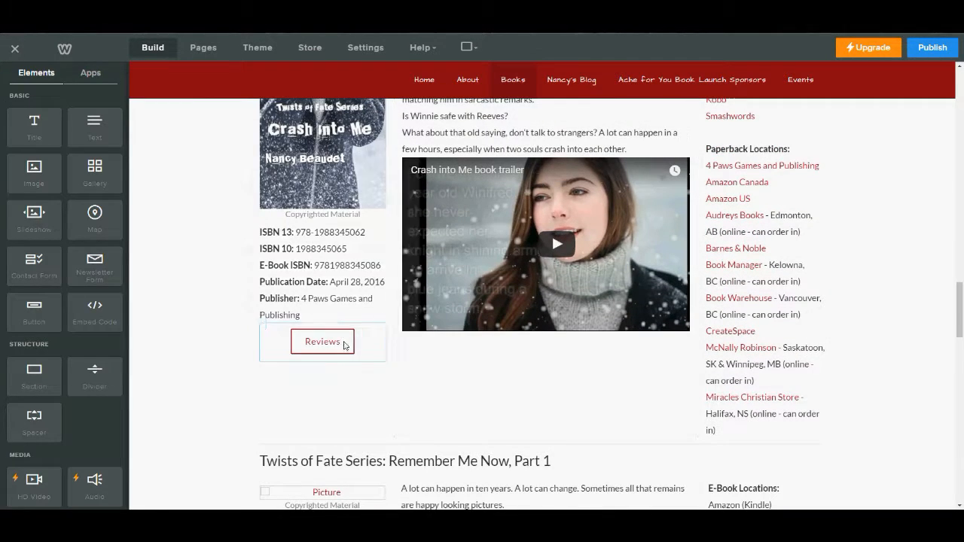
left_click(344, 342)
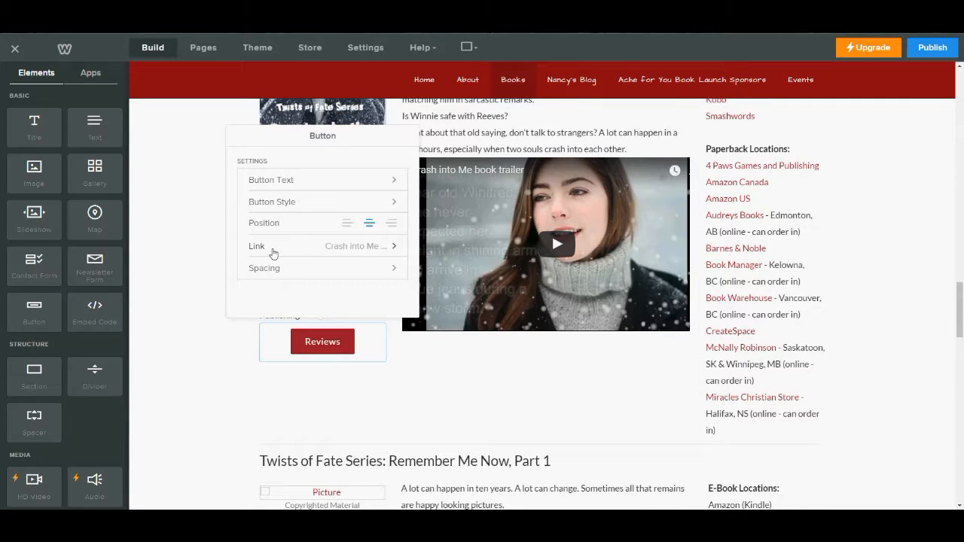
left_click(269, 200)
left_click(277, 227)
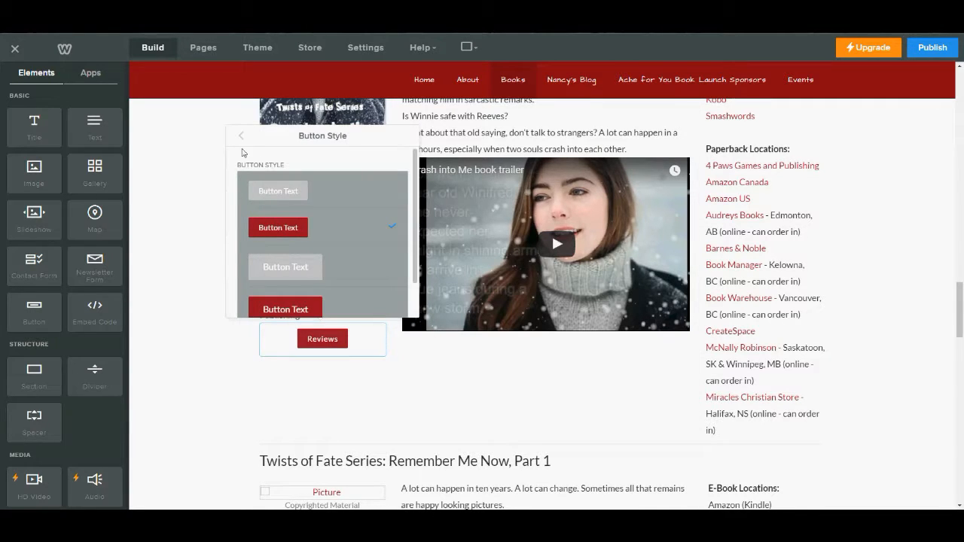
left_click(241, 136)
Check which page the Crash into Me Reviews button links to, leaving the link settings as they are
left_click(277, 248)
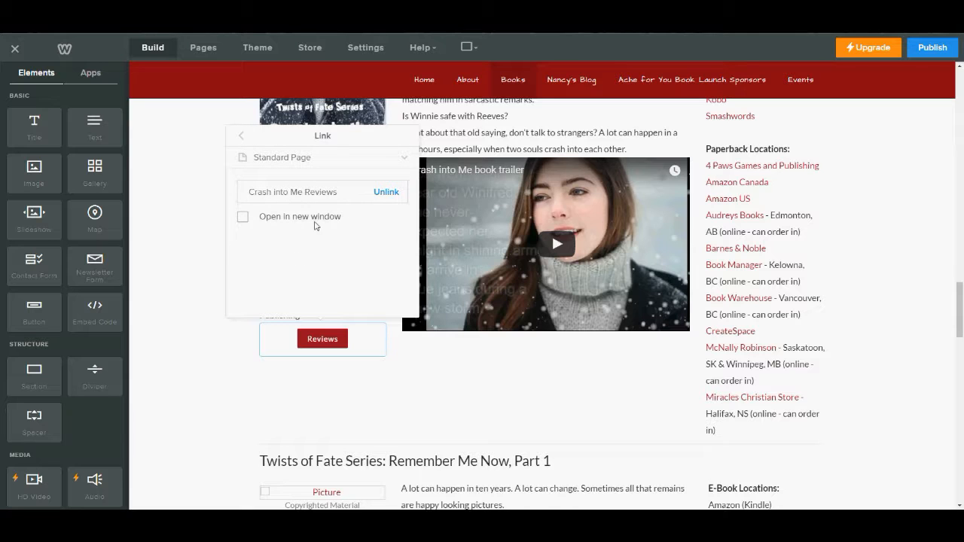
left_click(243, 138)
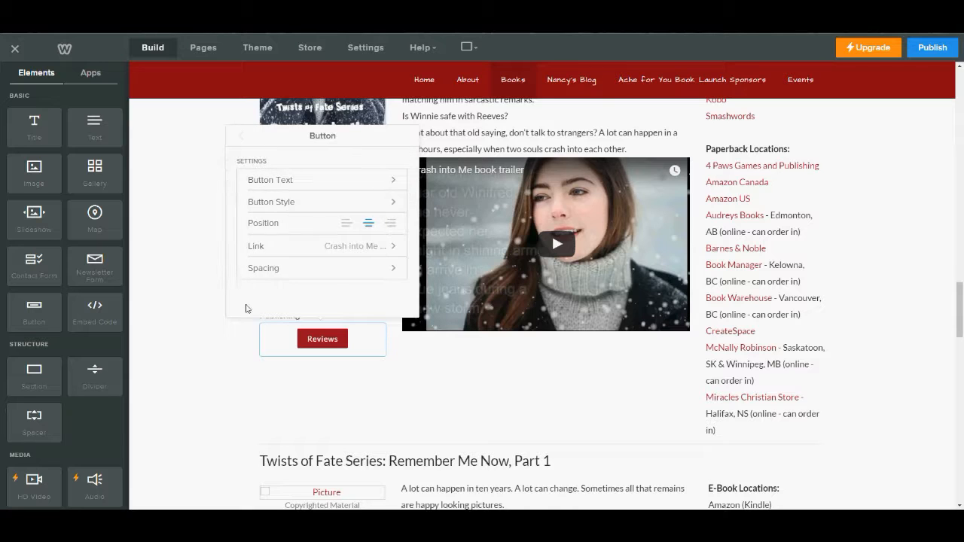
left_click(187, 307)
Add an Embed Code element below the synopsis in the Remember Me Now, Part 1 section
scroll(186, 307, "up", 1)
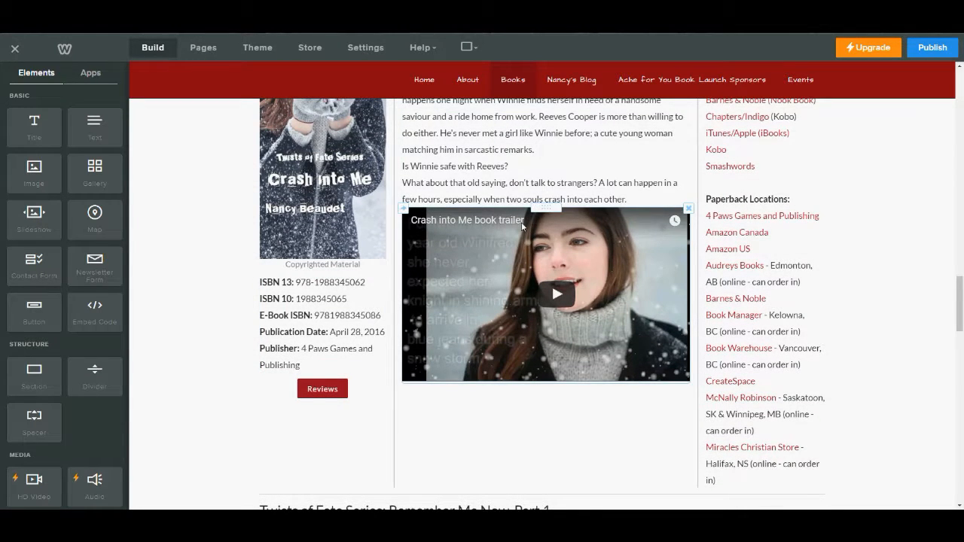
scroll(470, 273, "down", 6)
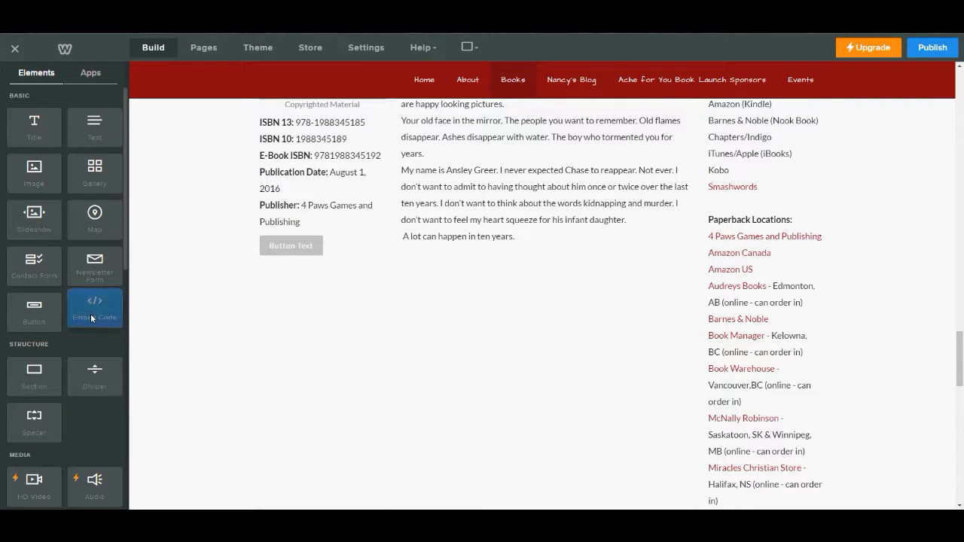
left_click_drag(91, 318, 513, 280)
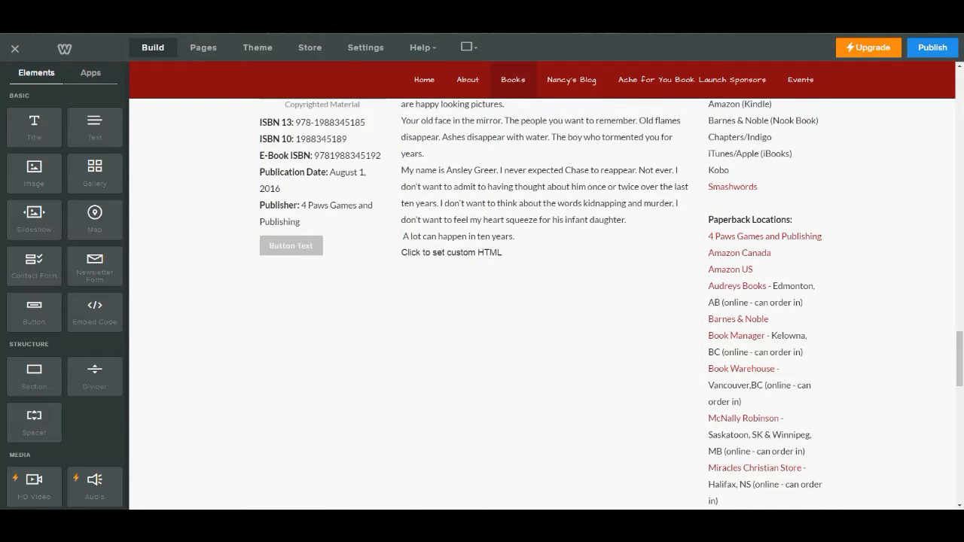
Switch to YouTube and copy the iframe embed code of the Remember Me Now, Part 1 Trailer
left_click(109, 30)
scroll(285, 210, "up", 3)
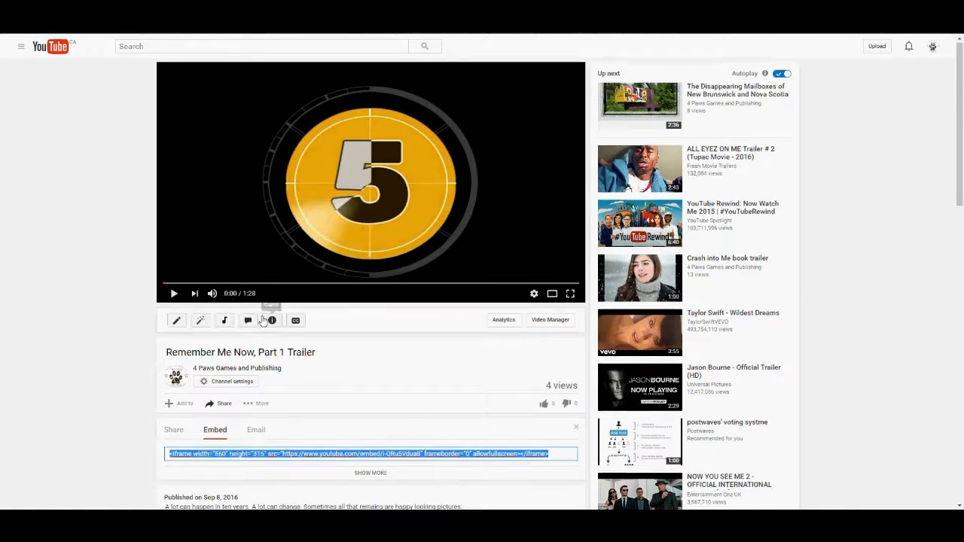
scroll(279, 294, "down", 3)
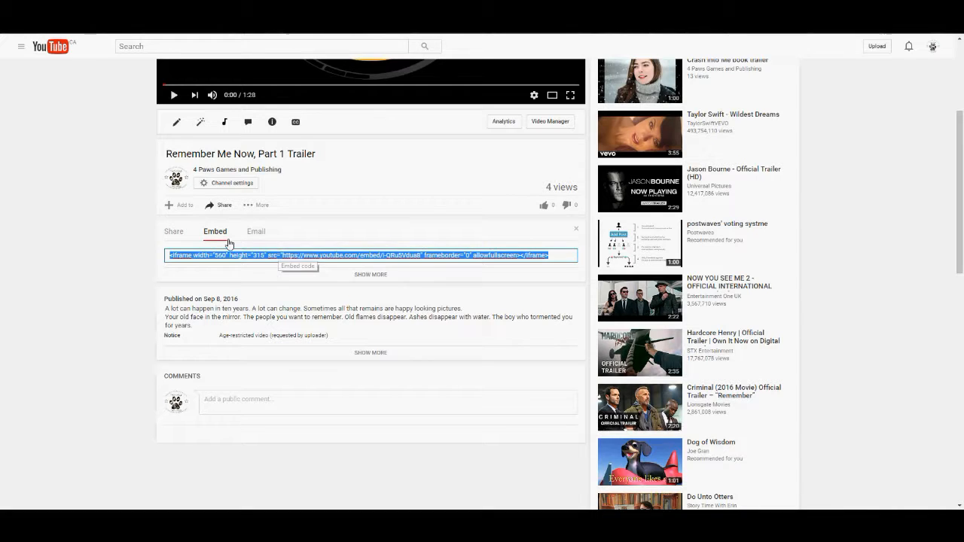
right_click(240, 258)
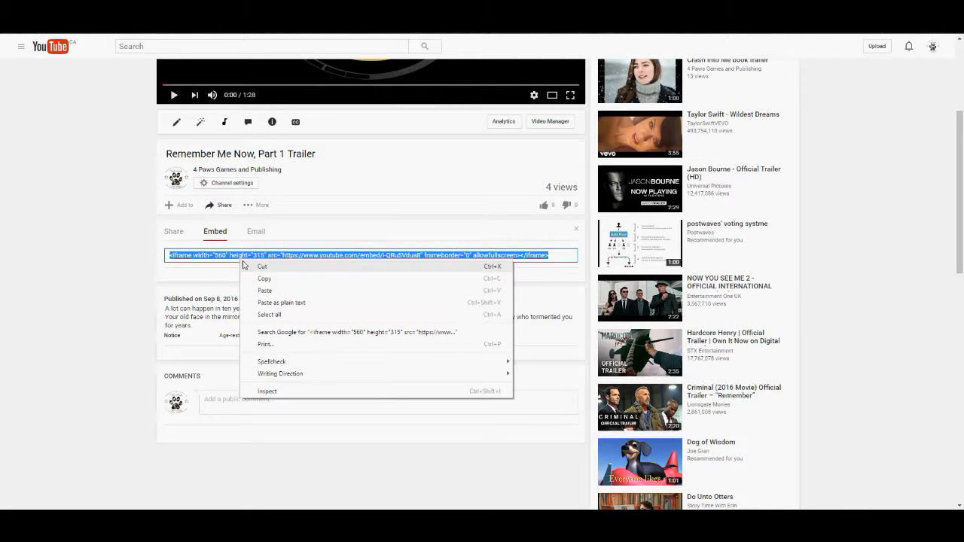
left_click(263, 277)
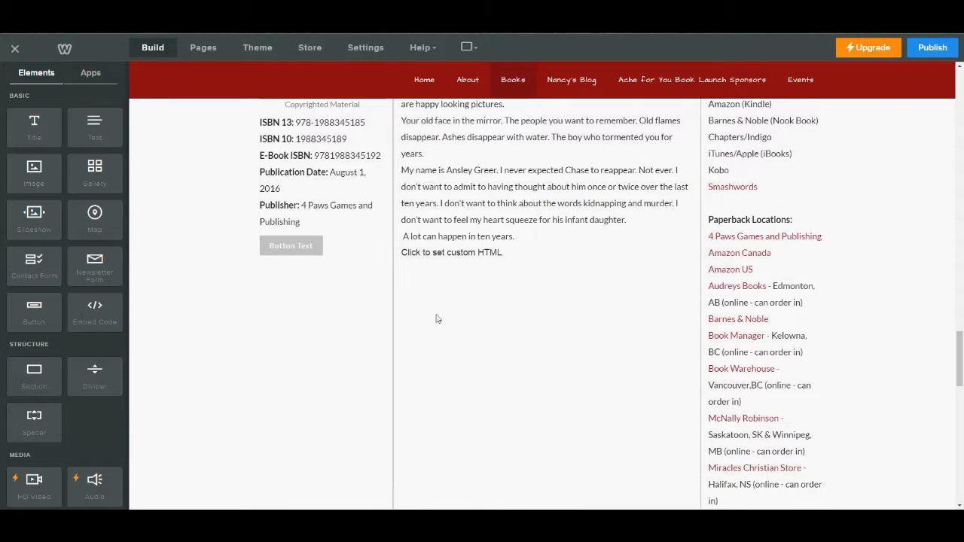
Insert the copied YouTube iframe code into the custom HTML element below the Remember Me Now, Part 1 synopsis and centre it
left_click(462, 258)
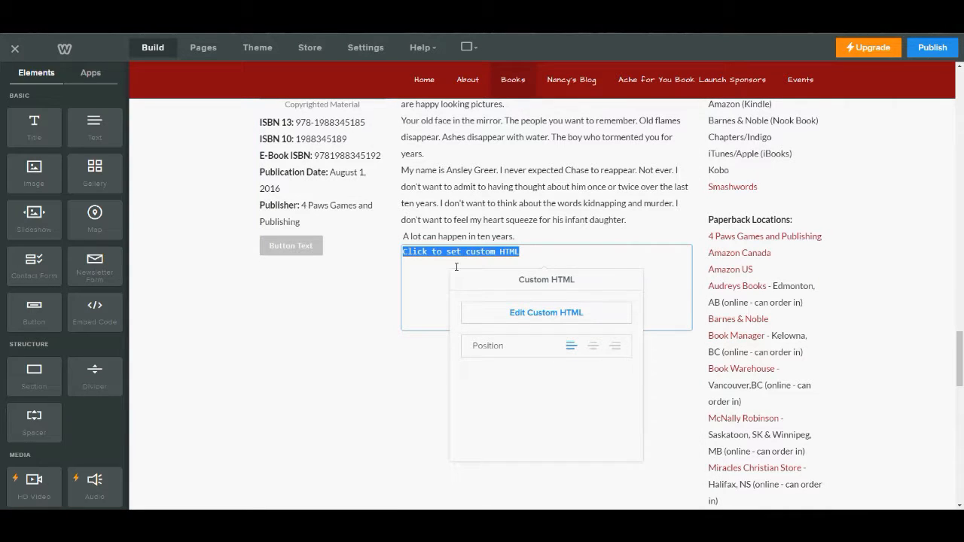
key("ctrl+v")
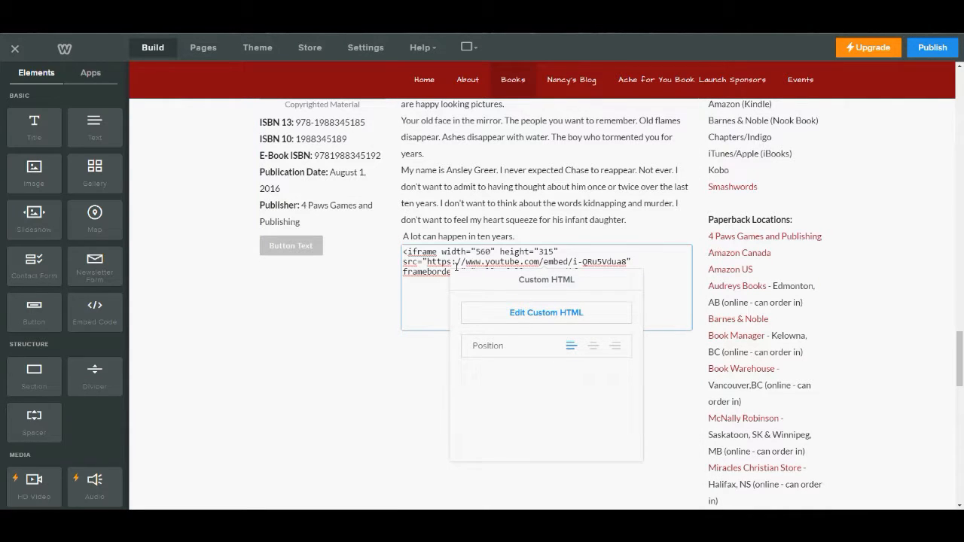
left_click(599, 347)
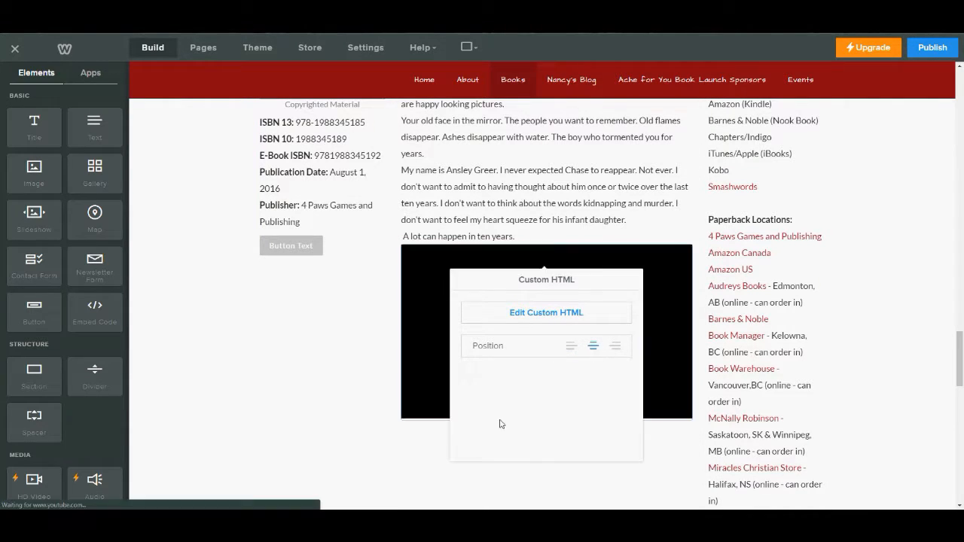
left_click(175, 336)
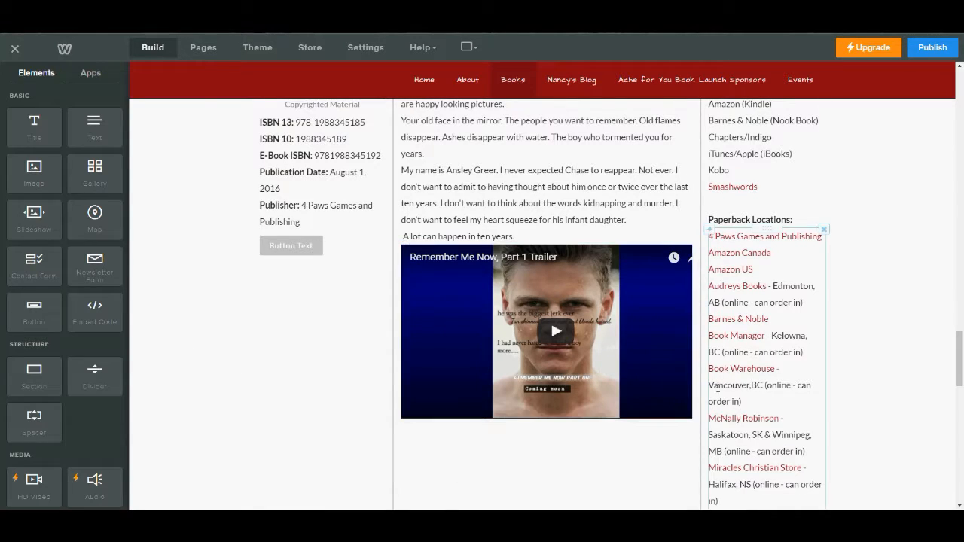
Try to restore the missing Remember Me Now, Part 1 cover picture by re-saving it in the image editor
scroll(819, 394, "up", 12)
scroll(820, 393, "down", 13)
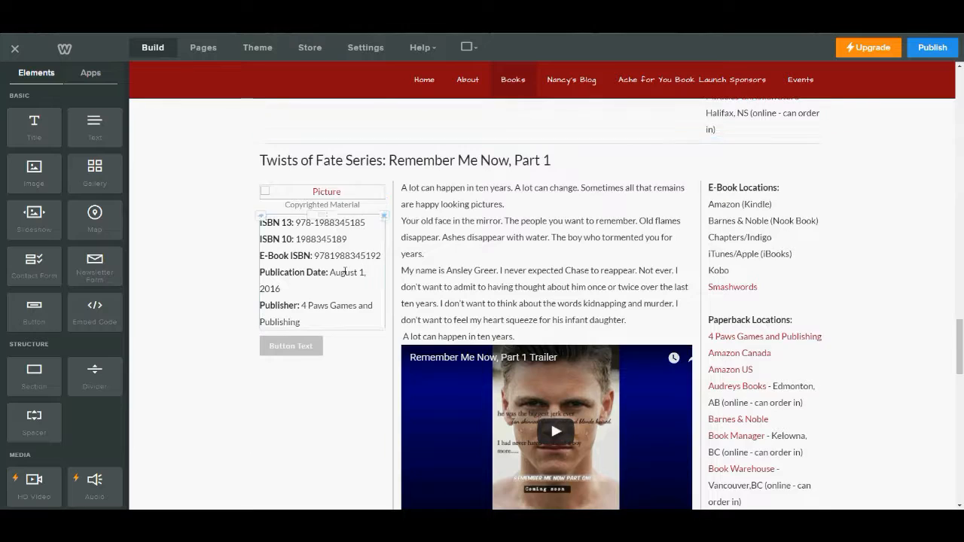
scroll(388, 336, "up", 3)
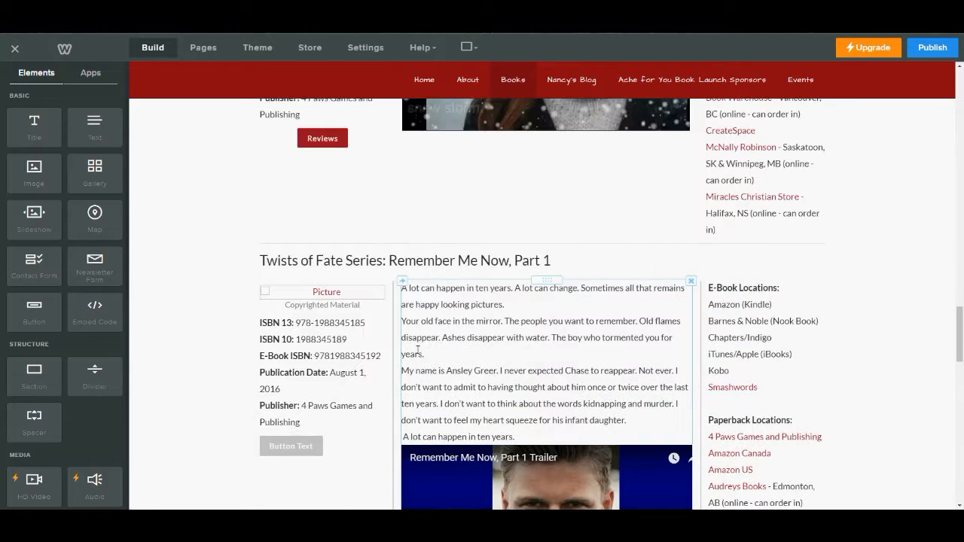
scroll(388, 336, "down", 1)
left_click(331, 245)
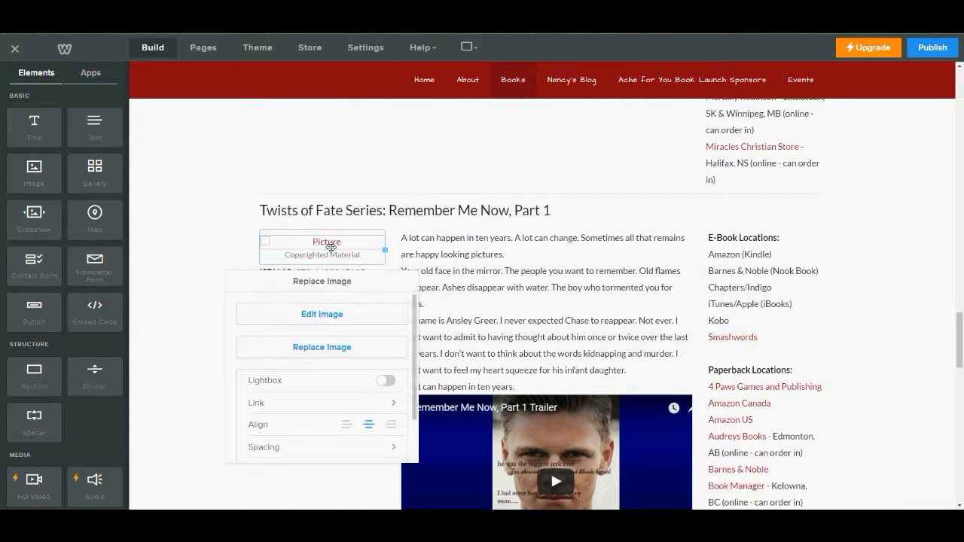
left_click(312, 314)
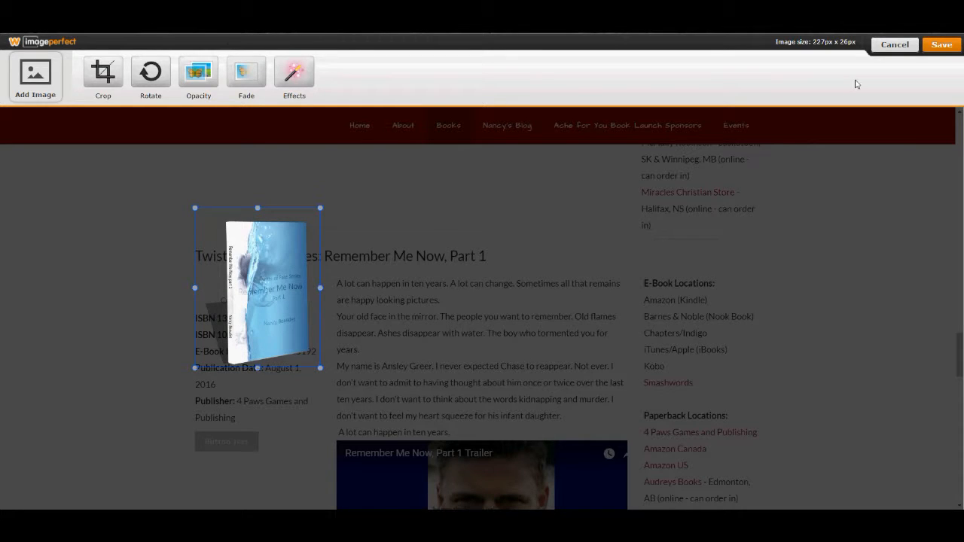
left_click(934, 47)
left_click(276, 247)
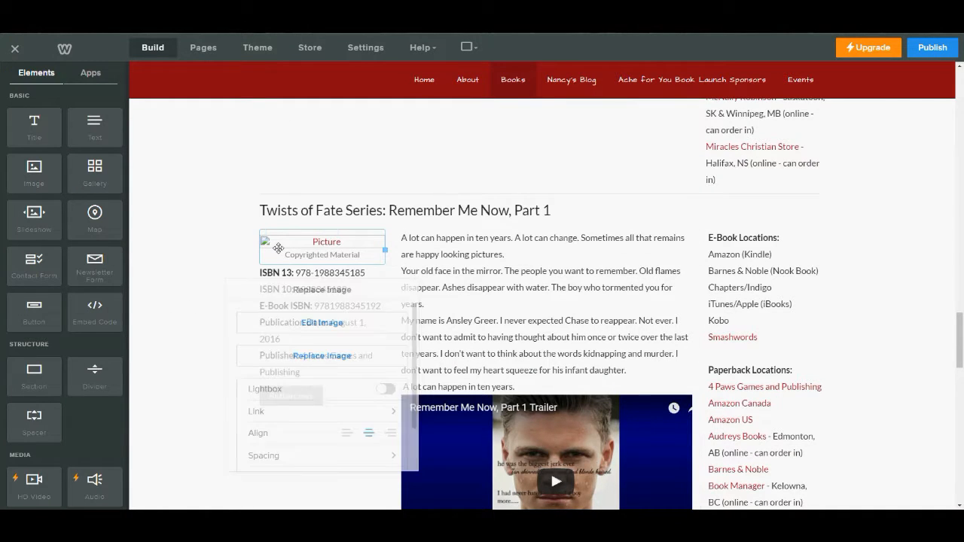
left_click(315, 316)
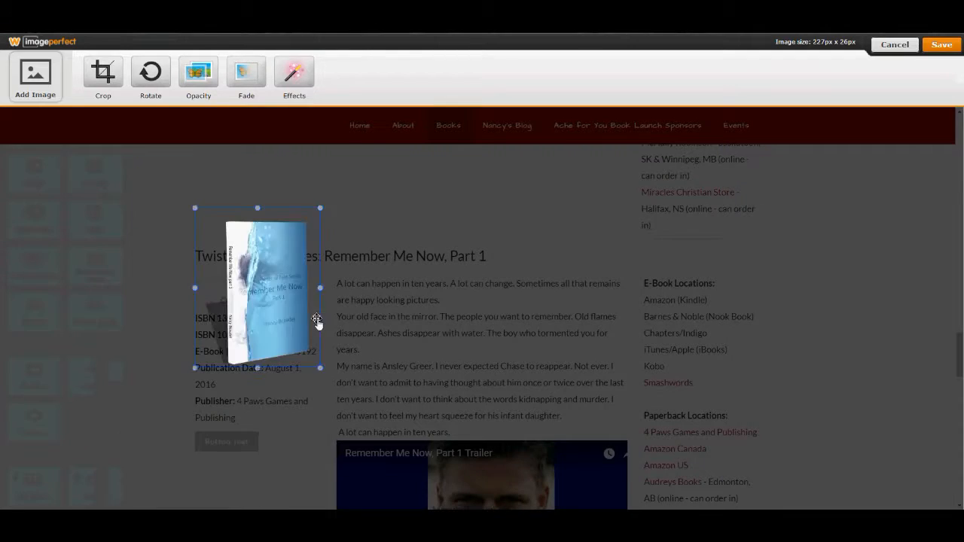
left_click(959, 46)
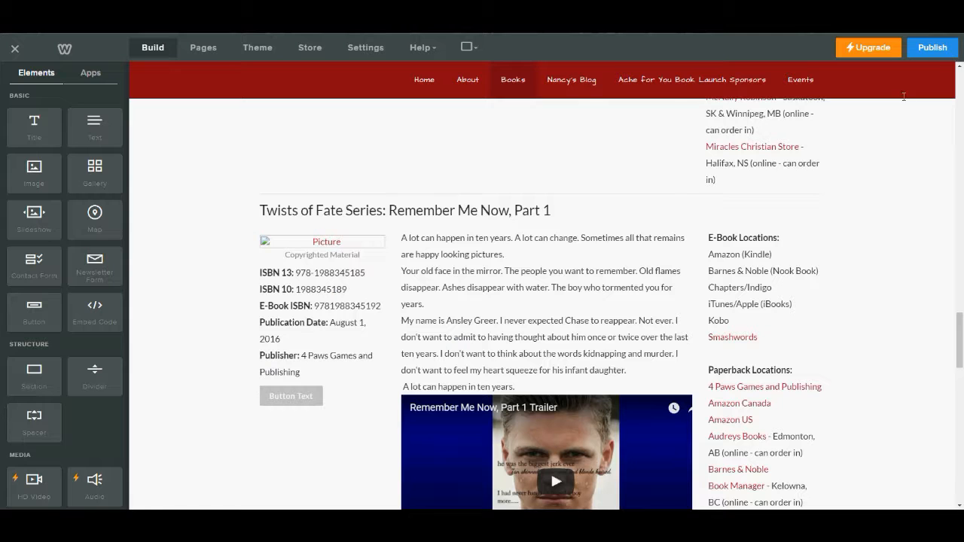
Replace the missing cover picture in the Remember Me Now, Part 1 section with the uploaded file Remember Me Now part 1 - 3D.png
left_click(316, 242)
left_click(320, 348)
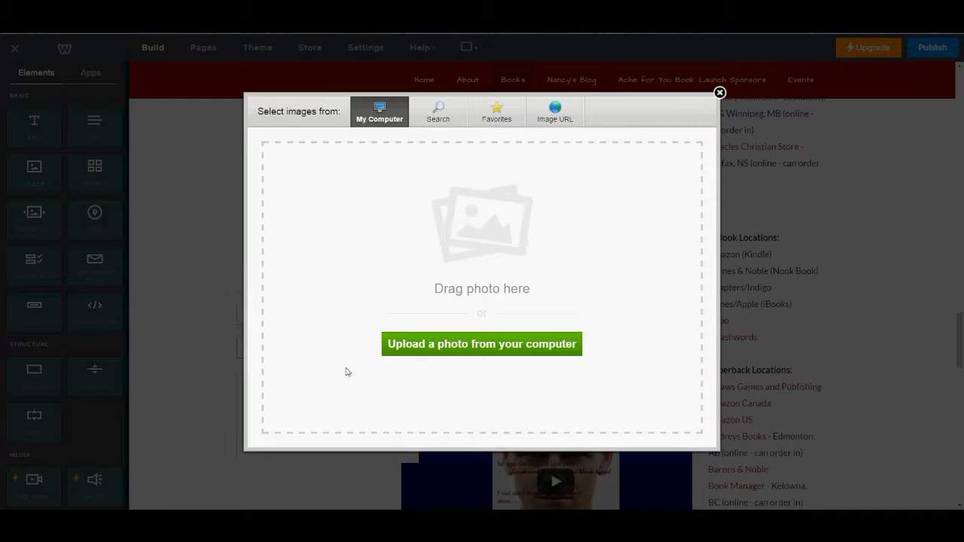
left_click(407, 344)
left_click(625, 88)
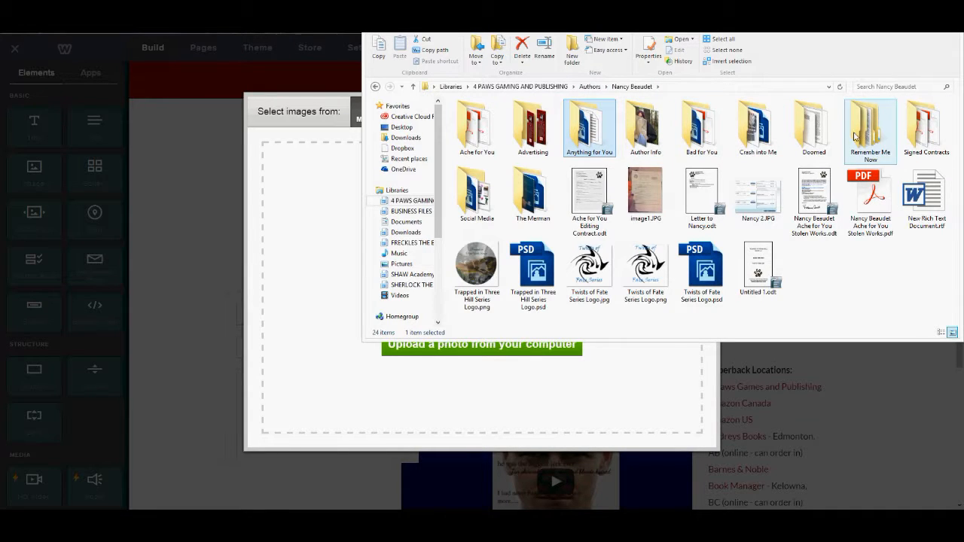
double_click(854, 136)
double_click(475, 124)
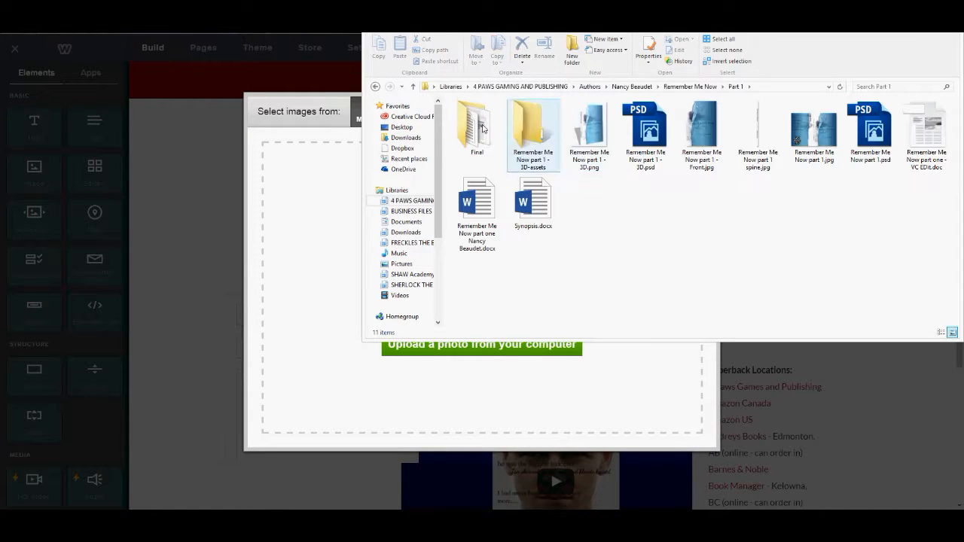
double_click(589, 135)
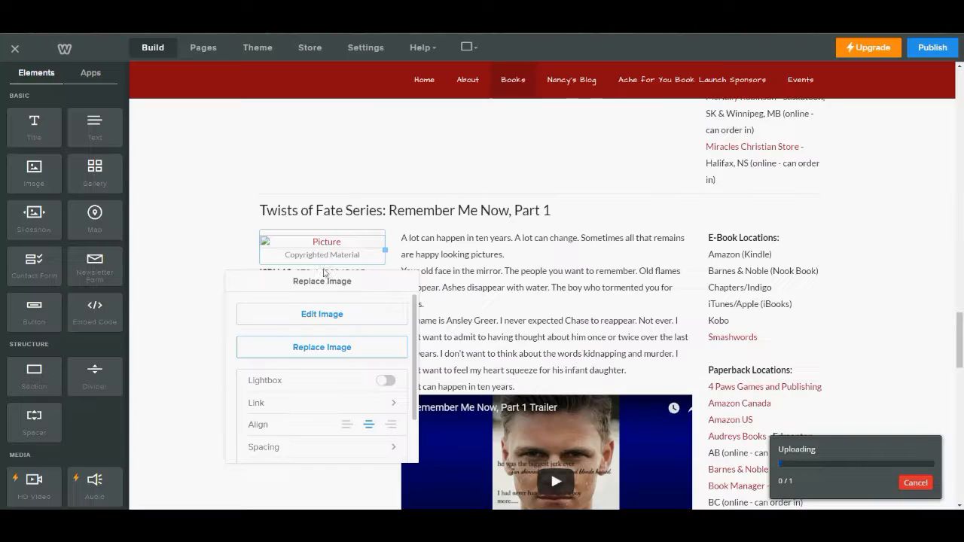
left_click(189, 320)
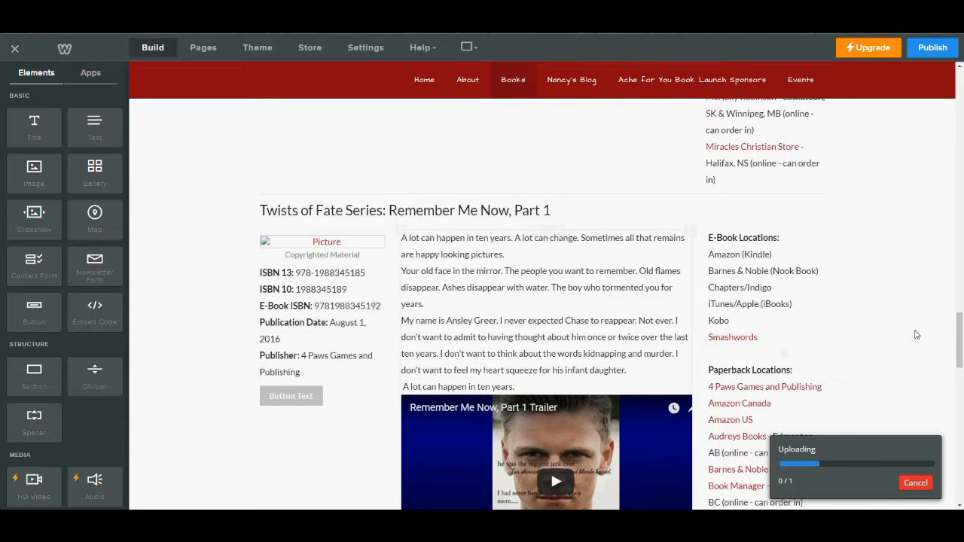
Align the button below the Remember Me Now, Part 1 publication details to the left and give it the small red style
scroll(556, 256, "down", 1)
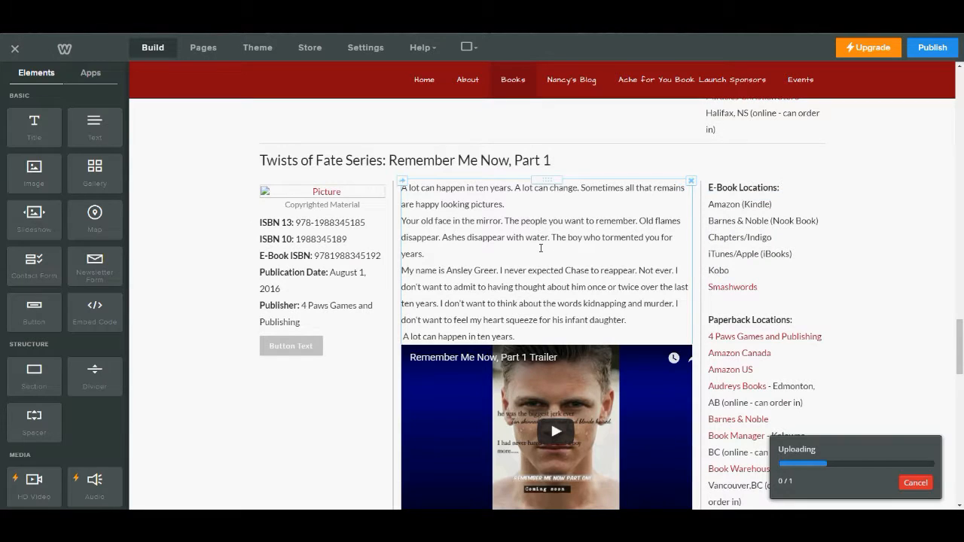
left_click(297, 345)
left_click(369, 233)
left_click(347, 231)
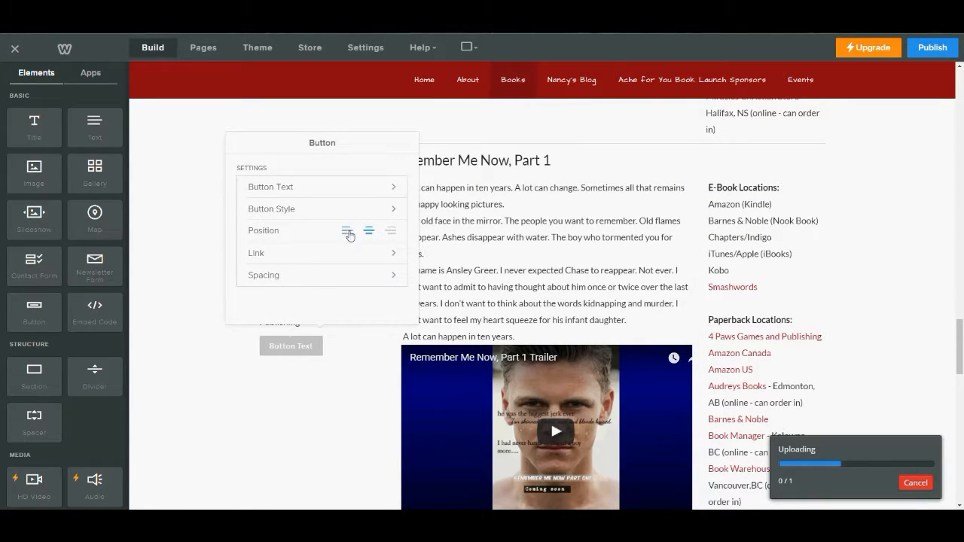
left_click(299, 209)
left_click(283, 237)
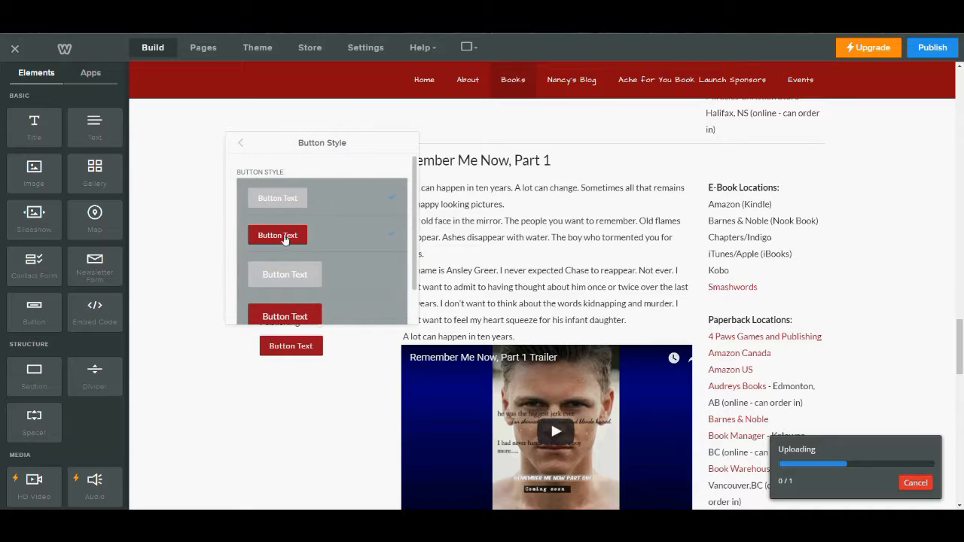
left_click(240, 142)
Set the text of the Remember Me Now, Part 1 button to "Reviews"
left_click(291, 188)
left_click_drag(292, 188, 248, 189)
type("Reviews")
left_click(240, 143)
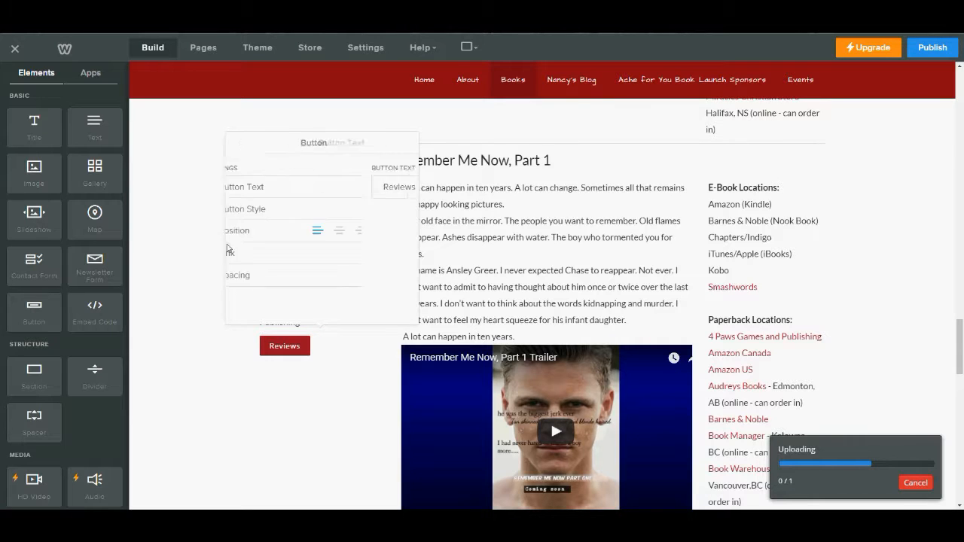
left_click(181, 344)
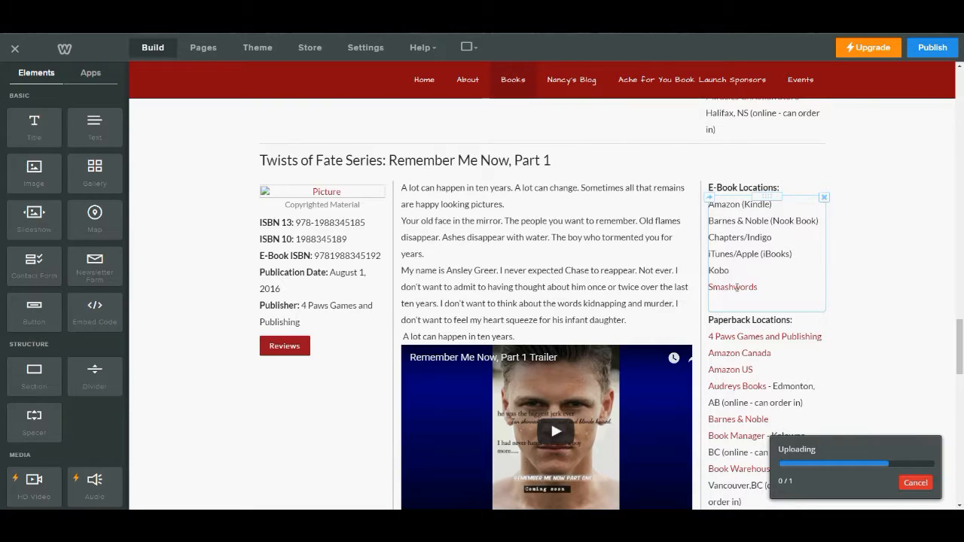
Review the Crash into Me, Remember Me Now Part 1 and Part 2, and The Merman sections for their covers, captions and Reviews buttons
scroll(736, 286, "down", 2)
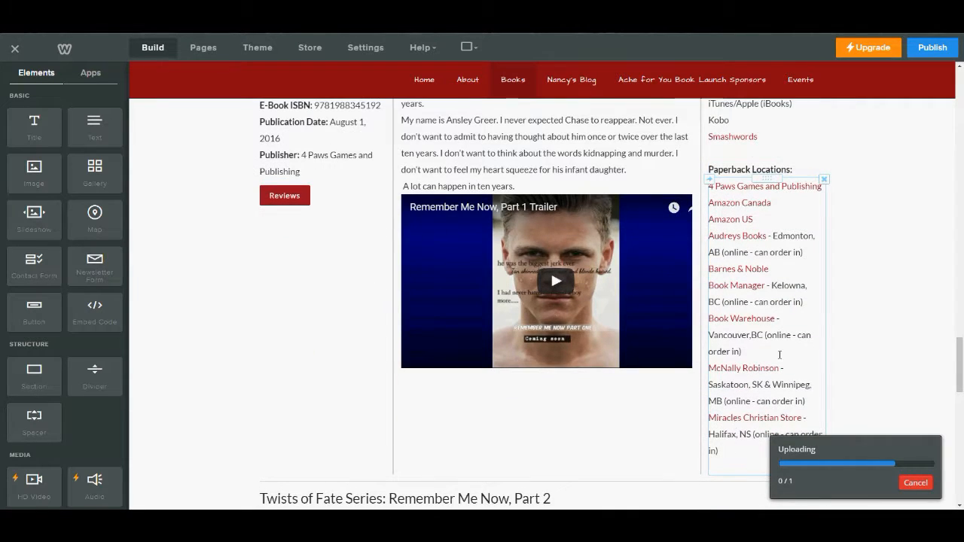
scroll(764, 333, "down", 4)
scroll(202, 315, "up", 3)
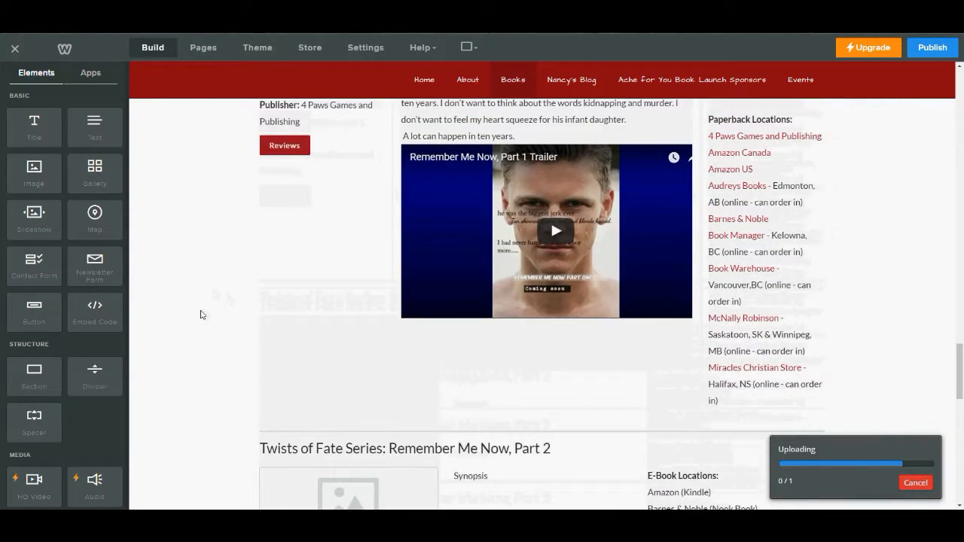
scroll(200, 315, "up", 3)
scroll(200, 315, "down", 1)
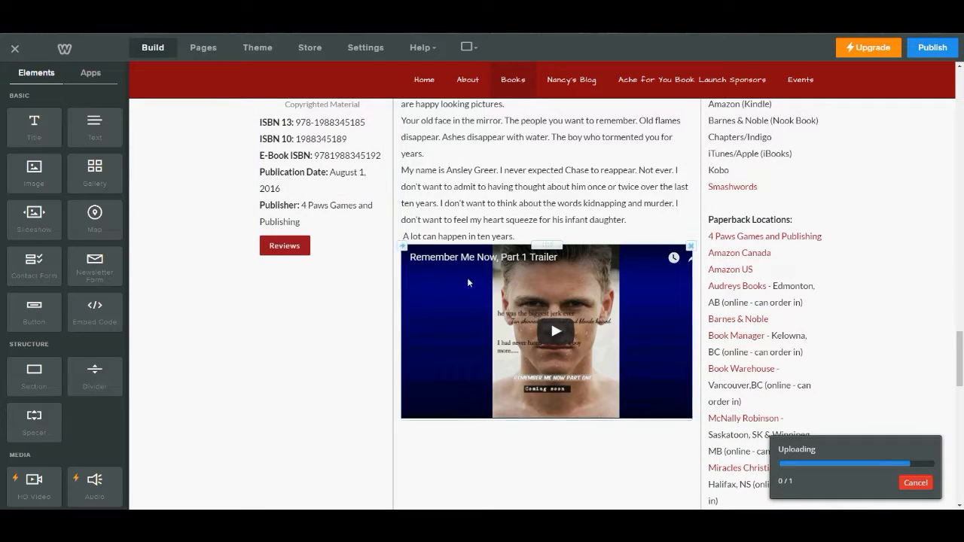
scroll(280, 386, "up", 1)
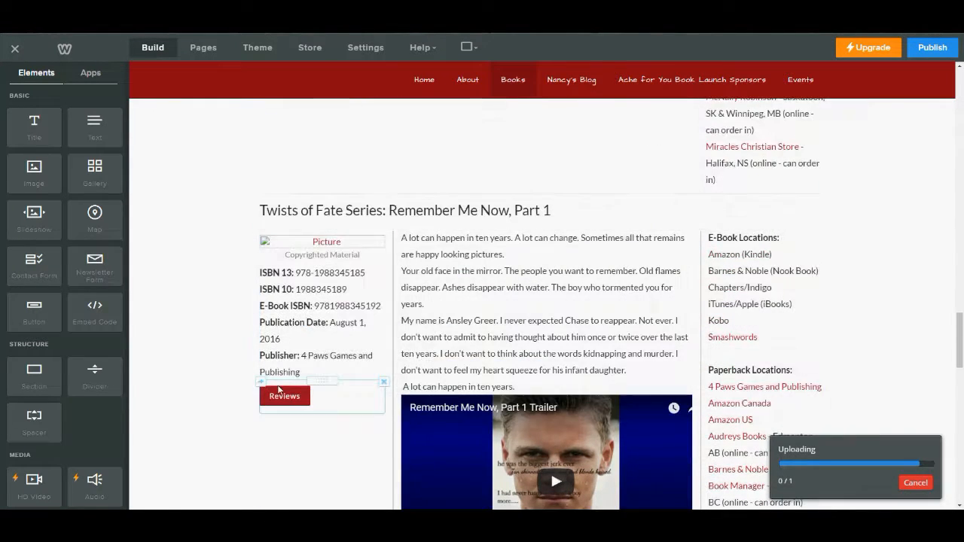
scroll(276, 385, "down", 5)
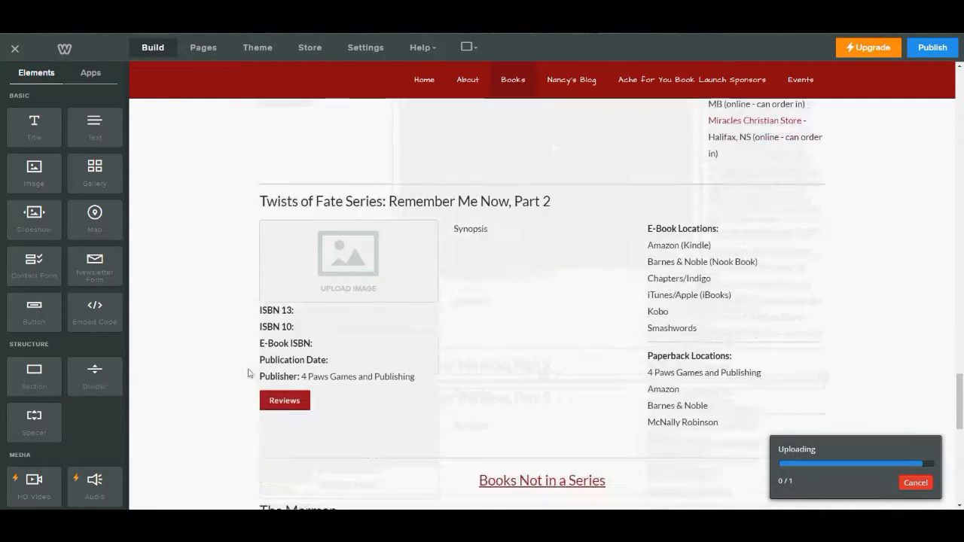
scroll(376, 205, "down", 1)
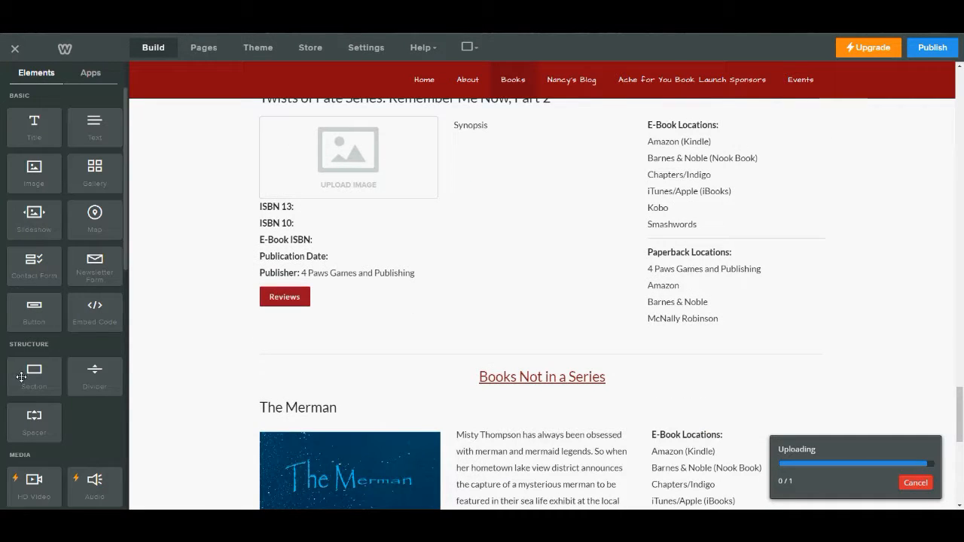
scroll(503, 351, "down", 2)
scroll(682, 312, "up", 1)
scroll(534, 348, "down", 4)
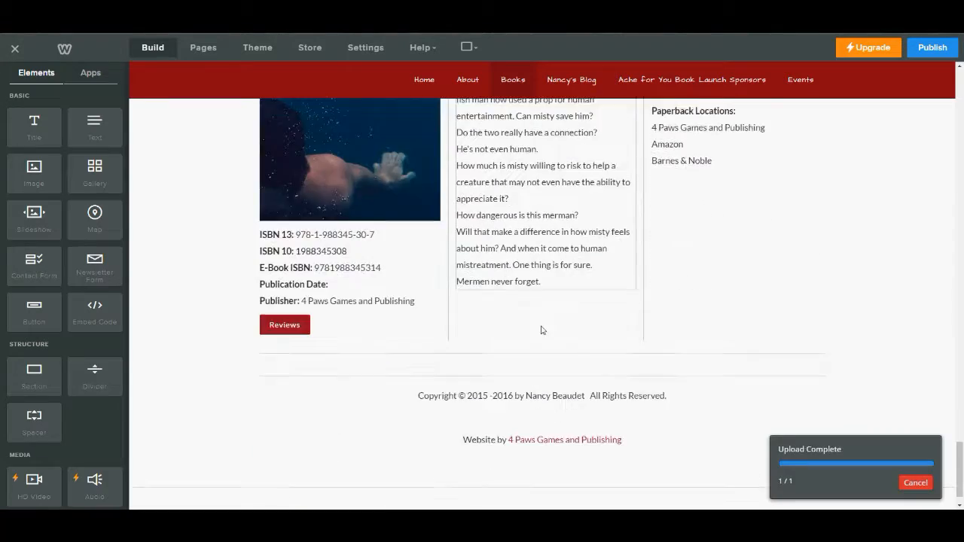
scroll(542, 329, "up", 4)
scroll(521, 283, "up", 10)
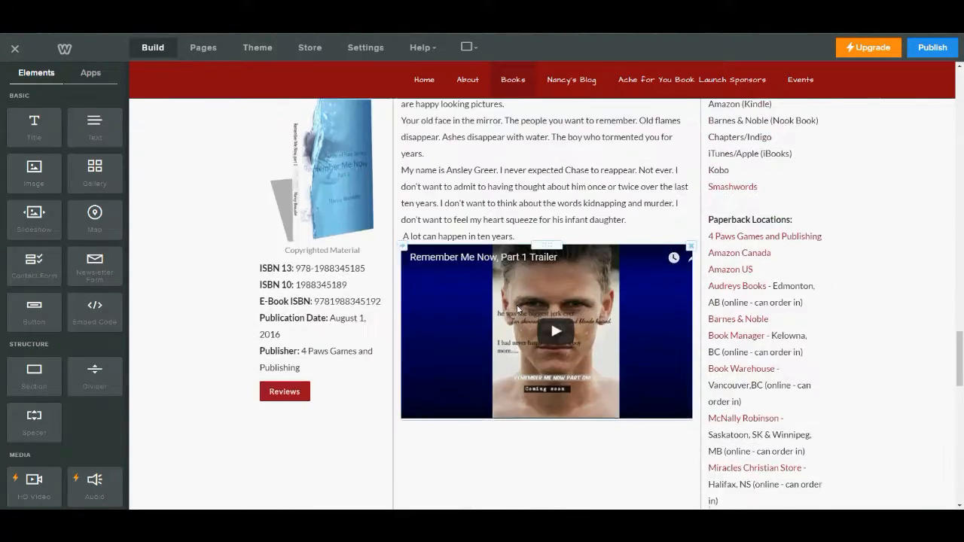
scroll(311, 354, "up", 4)
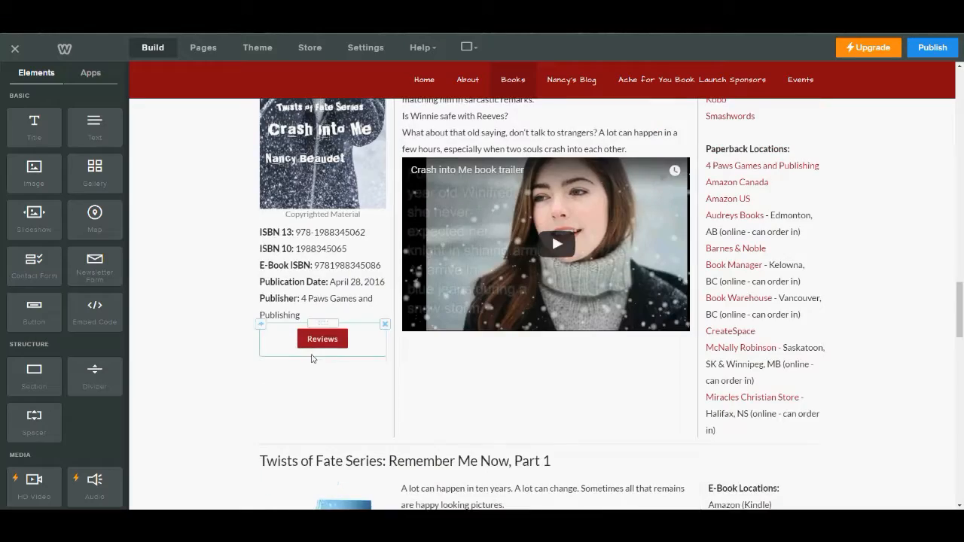
scroll(312, 354, "down", 11)
scroll(311, 356, "down", 7)
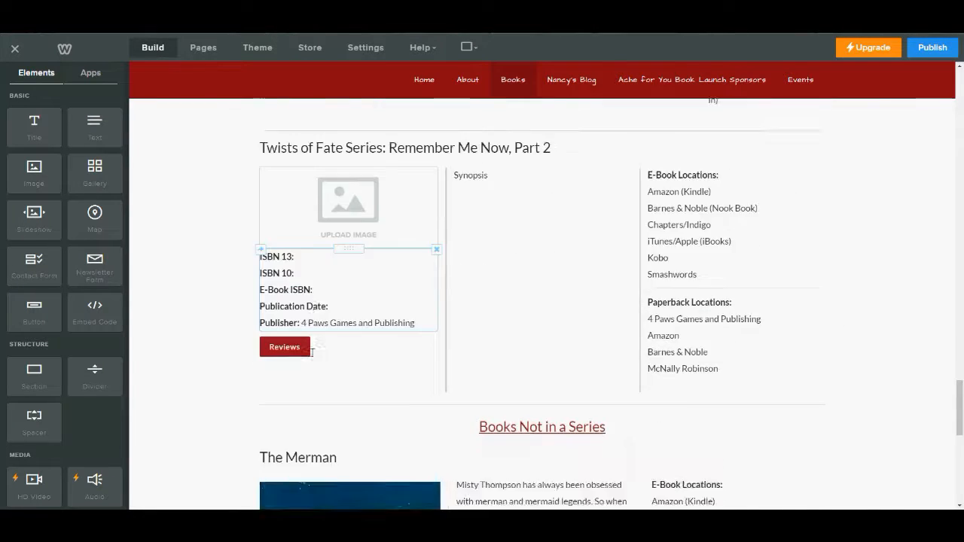
Add the caption "Copyrighted Material" to the cover picture in The Merman section
left_click(319, 344)
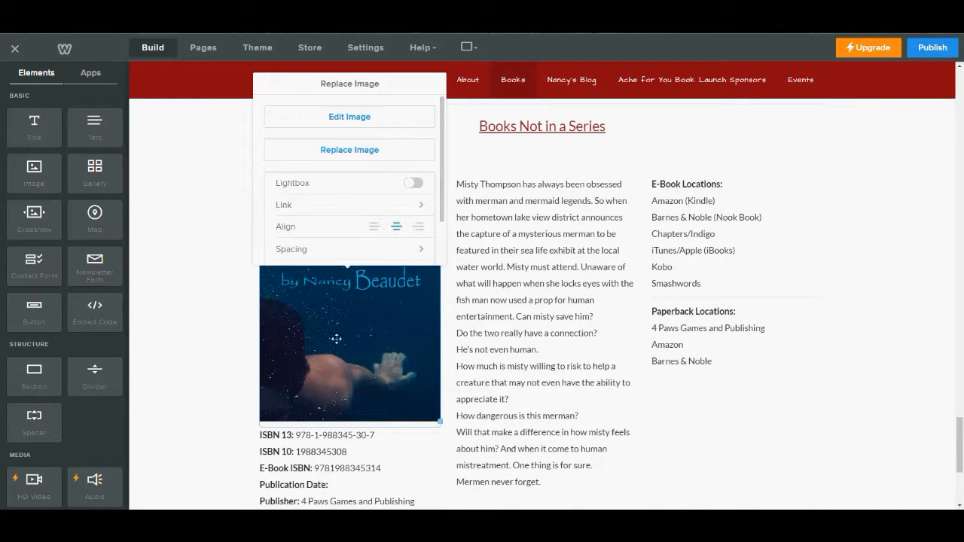
scroll(326, 205, "down", 1)
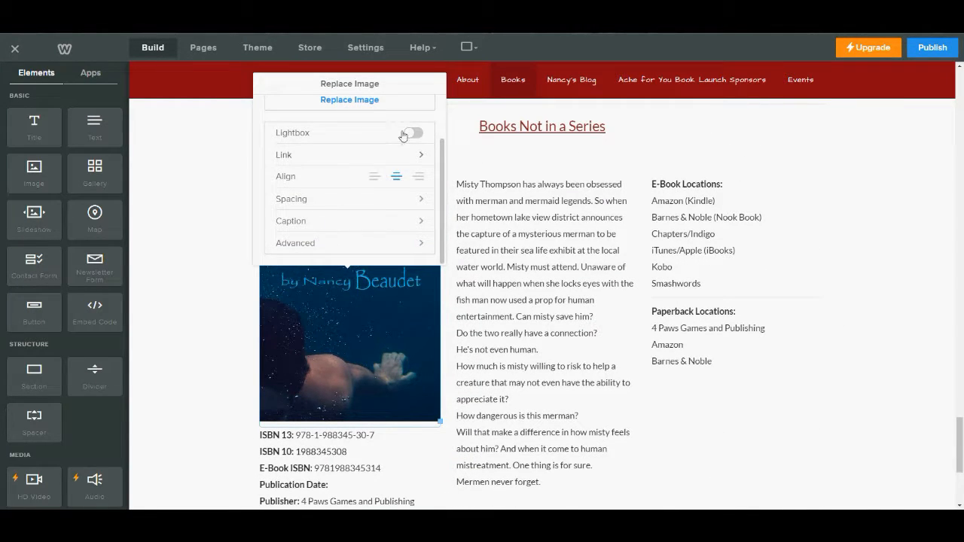
scroll(354, 179, "down", 1)
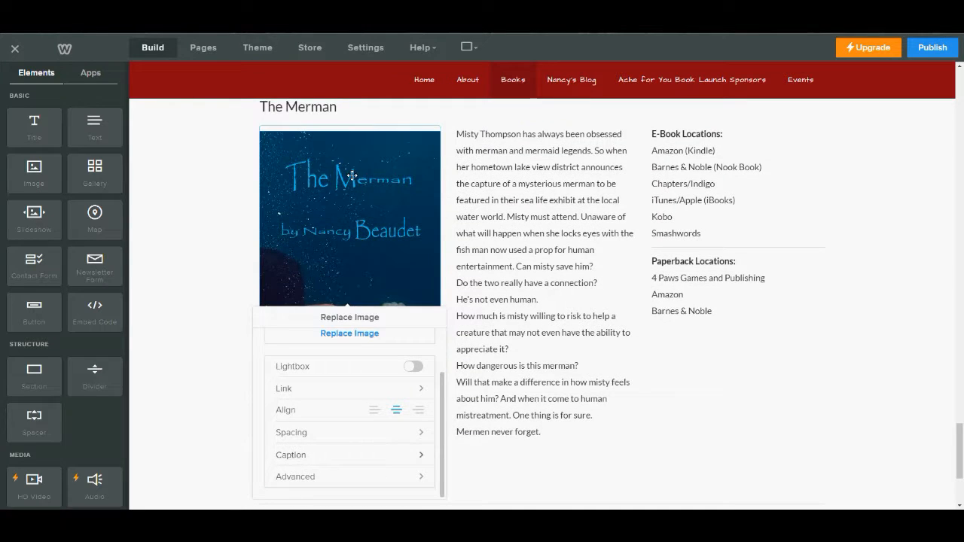
scroll(353, 245, "down", 2)
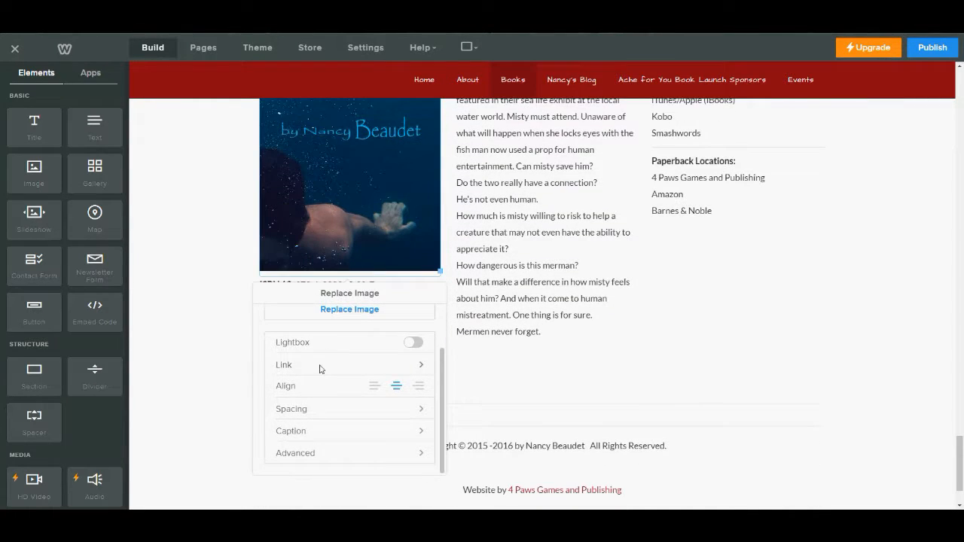
left_click(307, 437)
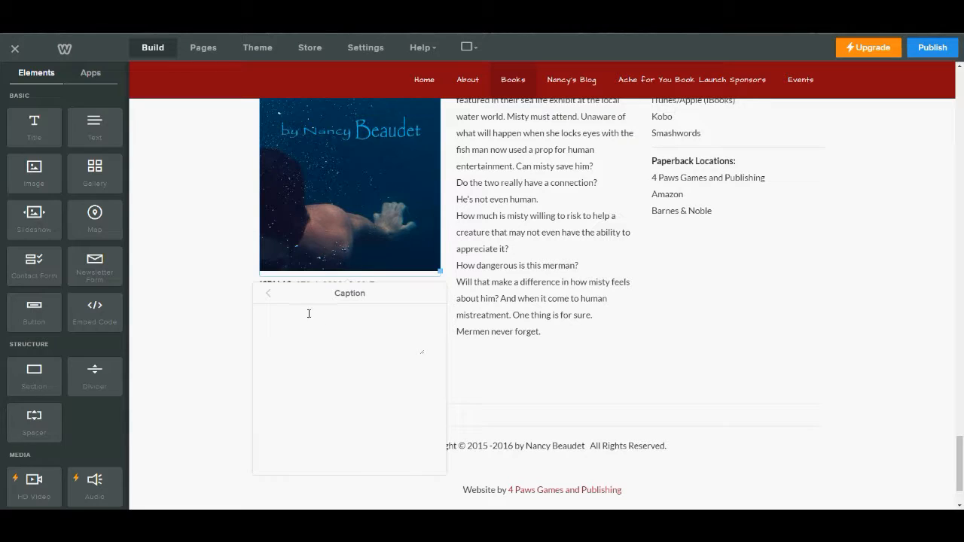
type("Copyrighted Material")
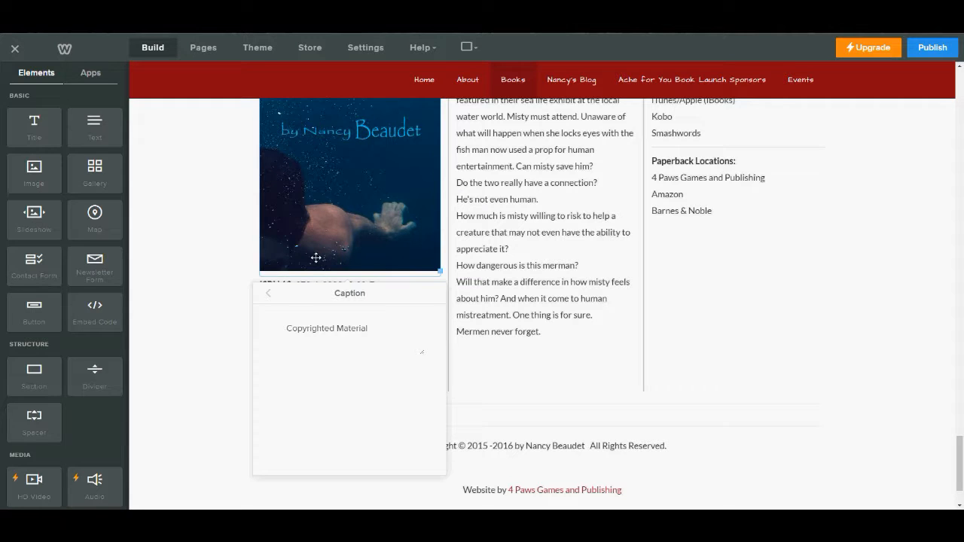
left_click(269, 293)
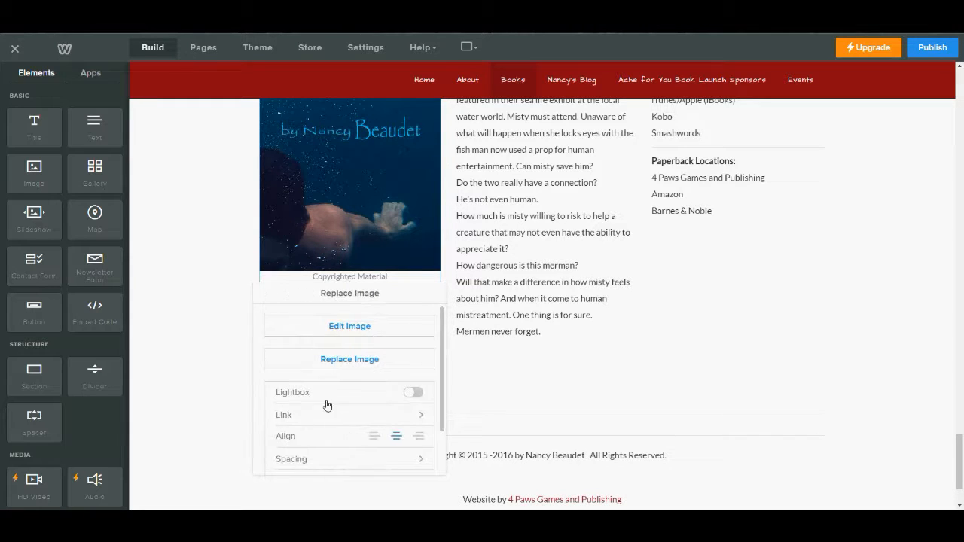
Set the alt text of The Merman cover picture to 'Book cover for "The Merman" by' followed by the author's full name
scroll(308, 456, "down", 1)
left_click(311, 455)
left_click_drag(306, 382, 269, 381)
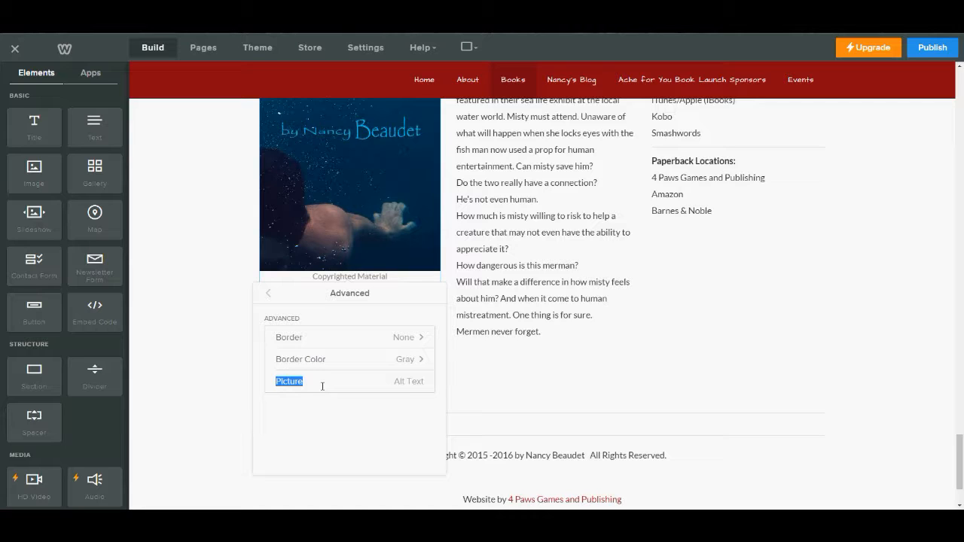
type("Book cover for \"The Merman\" by Nn")
key("BackSpace")
type("ancy Beaudet")
left_click(268, 294)
left_click(184, 355)
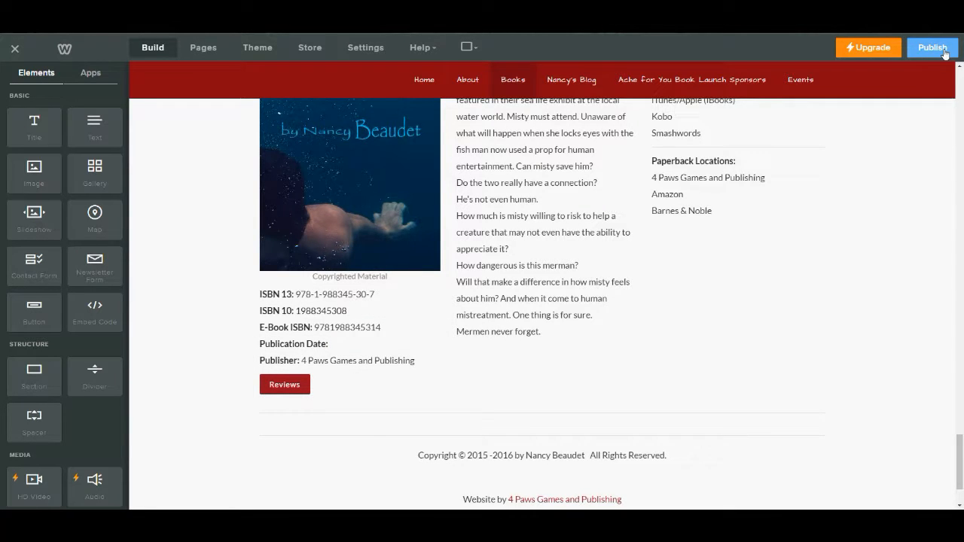
Publish the website with the updated Books page and dismiss the publishing confirmation
left_click(932, 48)
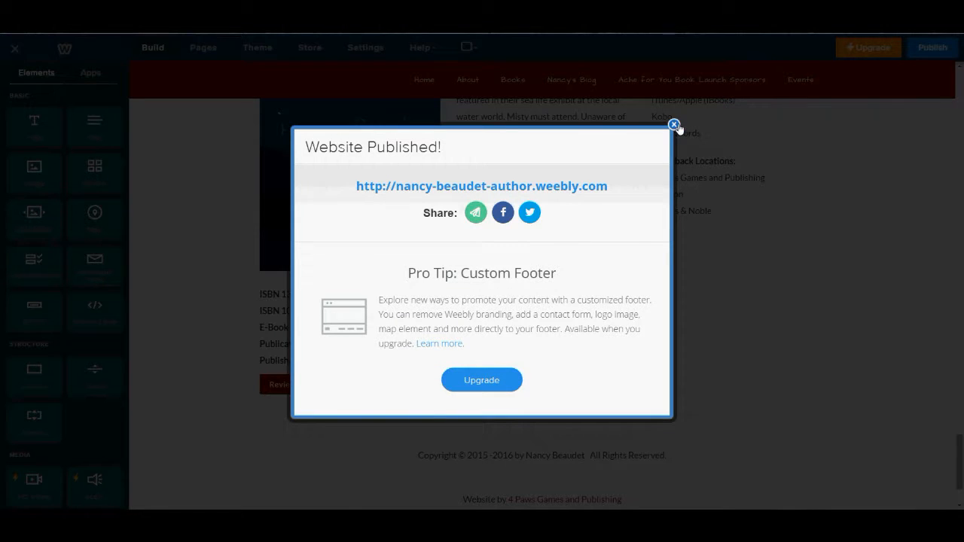
left_click(674, 124)
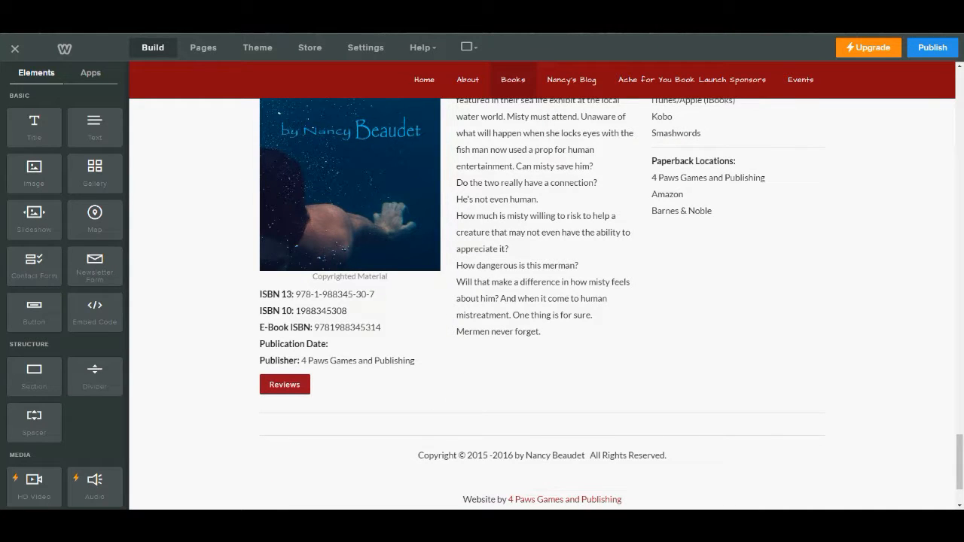
left_click(647, 521)
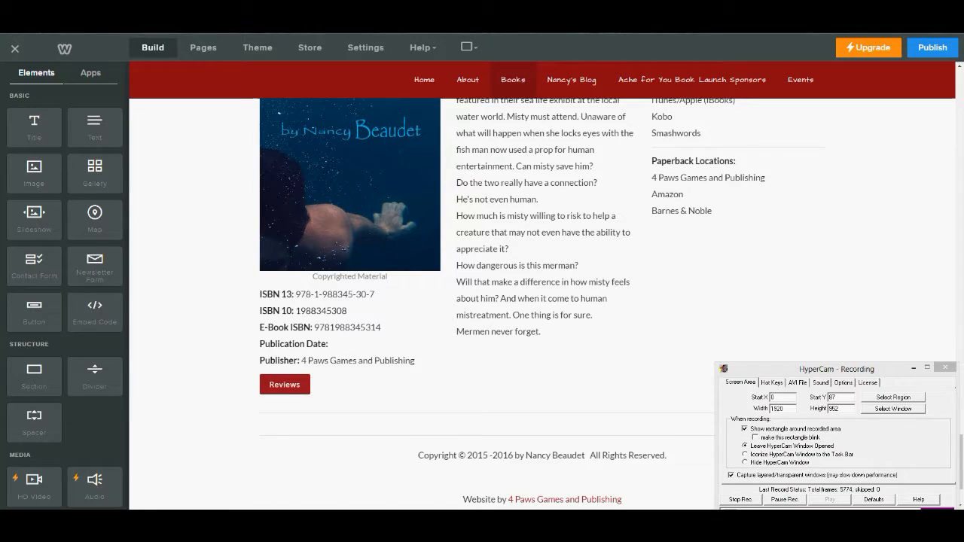
left_click(740, 499)
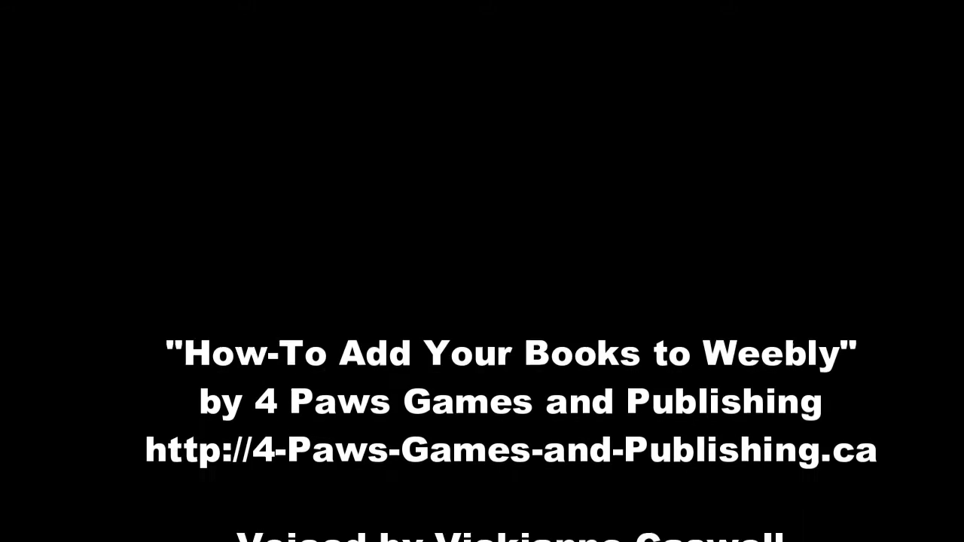